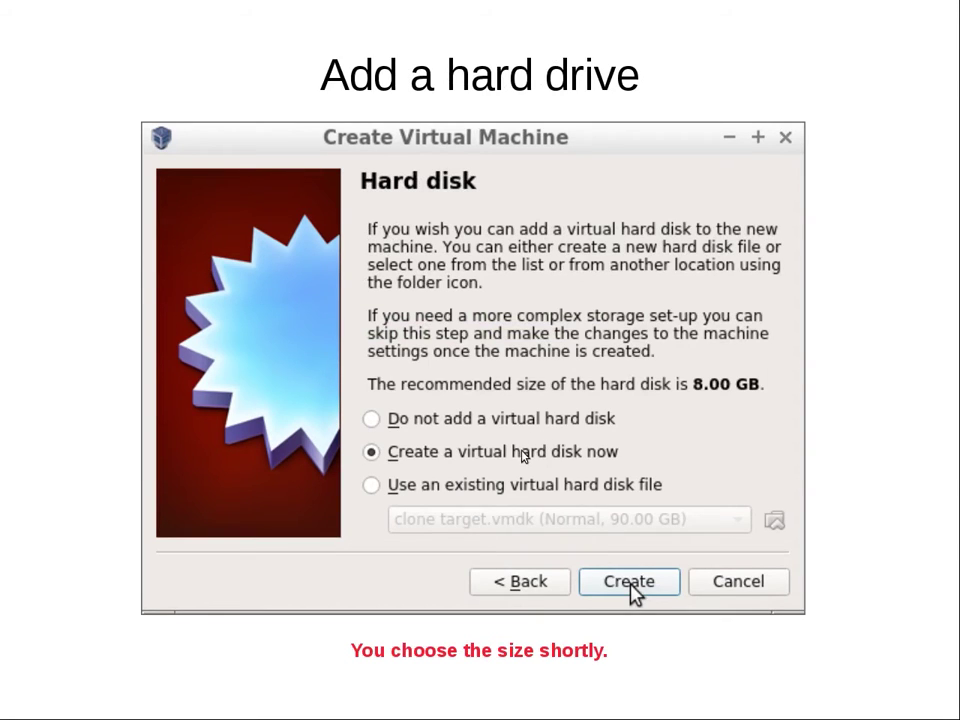
Advance the slideshow through the disk file type slide to 'Choose how the HD uses space'
click(577, 518)
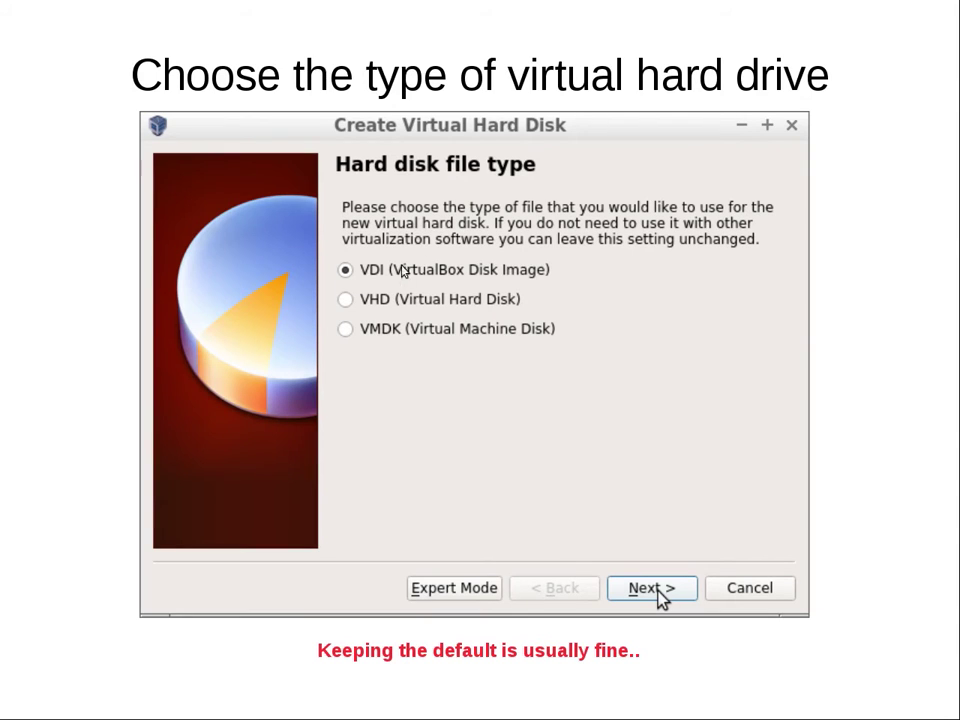
click(567, 449)
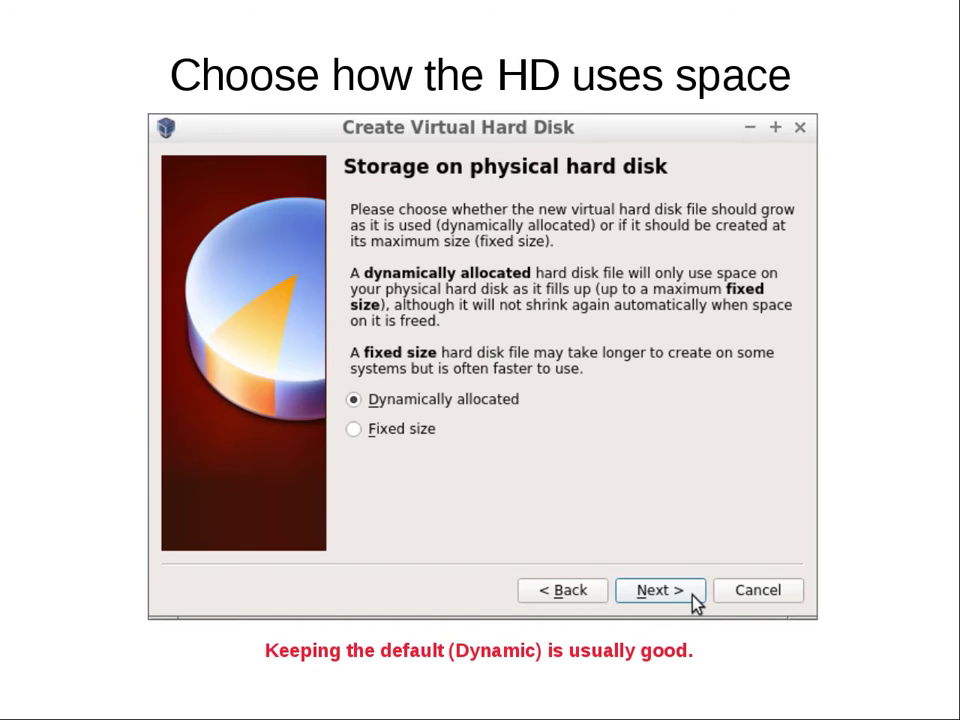
Advance past the maximum disk size slide to 'Your new VM is made; click Settings'
click(661, 591)
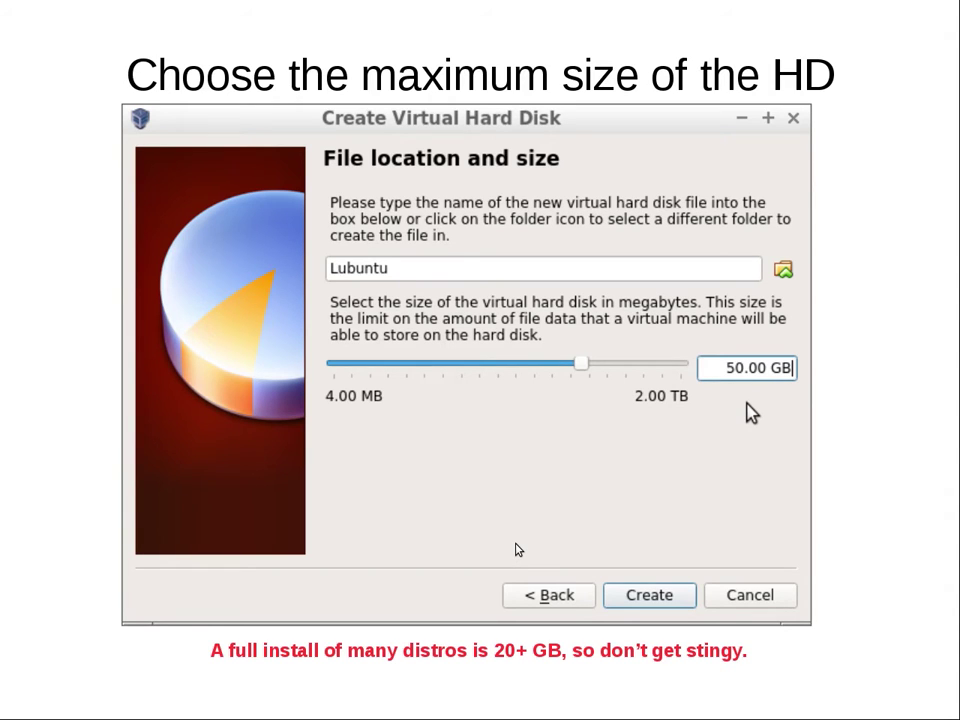
key(Right)
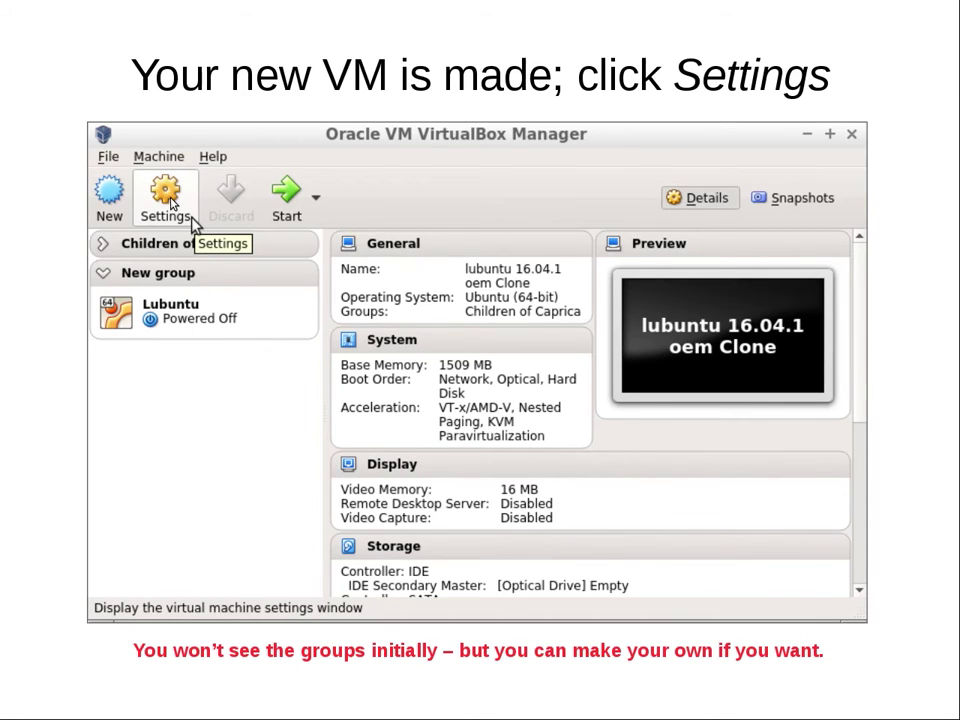
Show the 'This is where you control the hardware' slide, then exit the slideshow
key(Right)
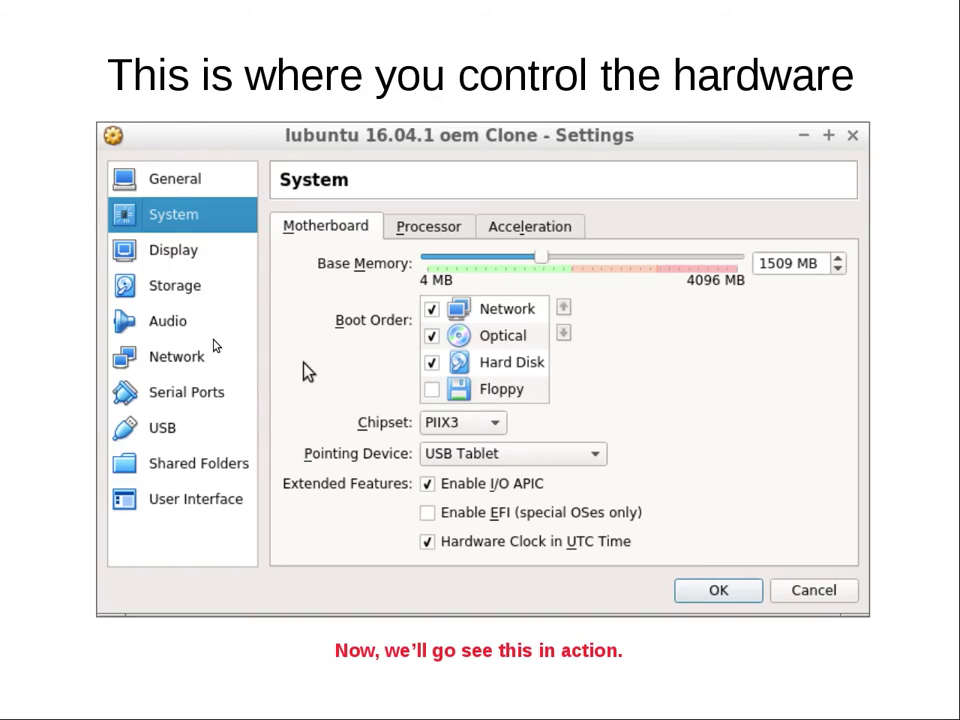
key(Escape)
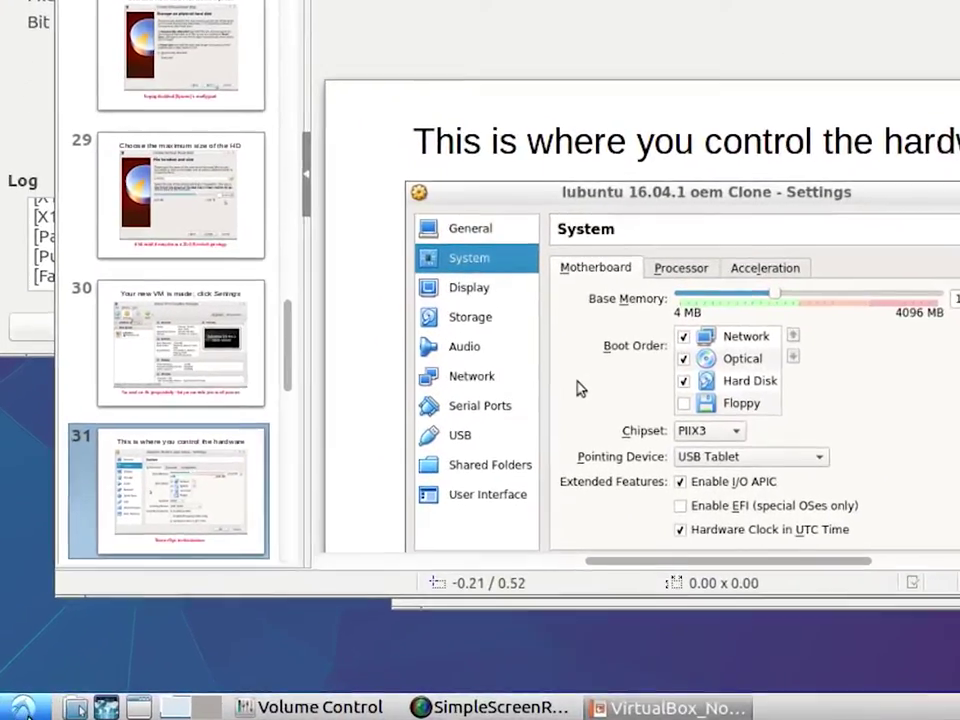
Launch Oracle VM VirtualBox from the Lubuntu System Tools menu
click(19, 708)
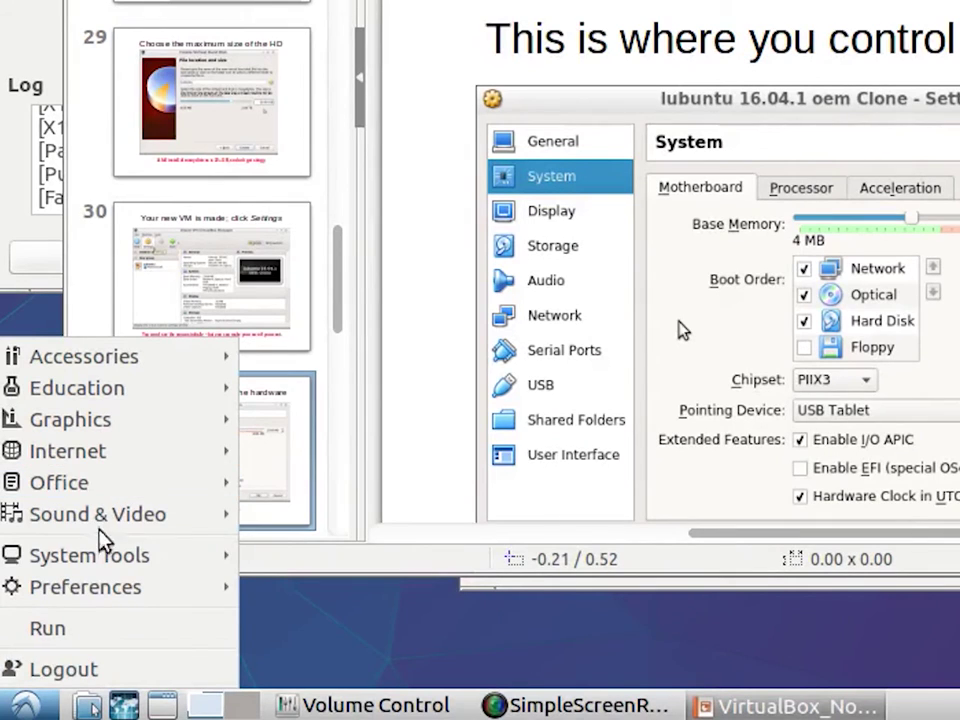
mouse_move(105, 553)
click(375, 420)
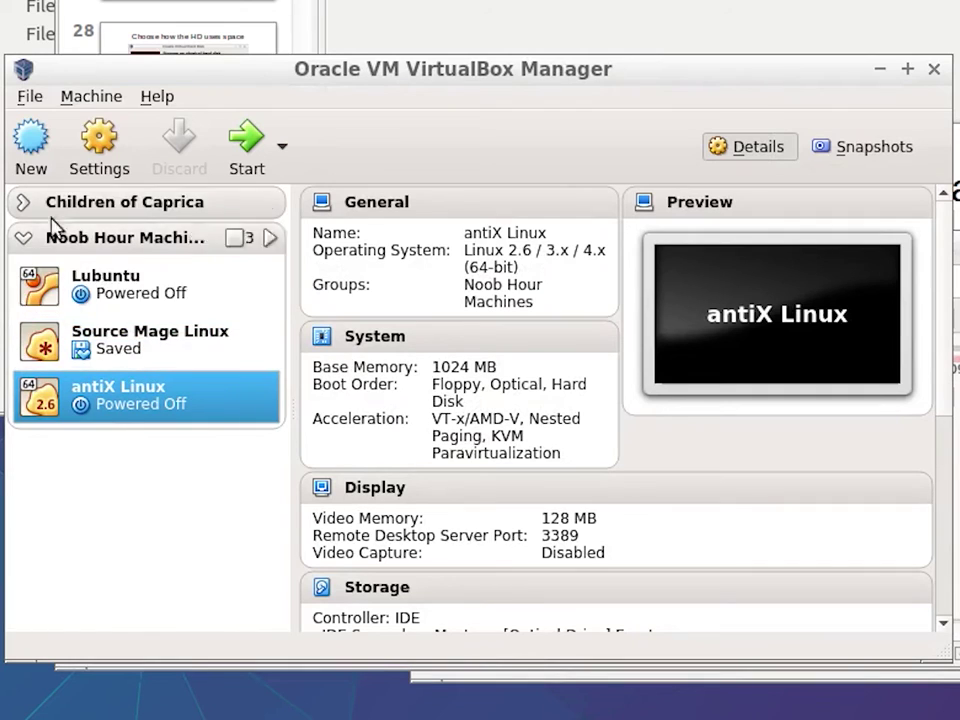
Start a new Linux VM named my_new_linux with 1024 MB of memory
click(34, 148)
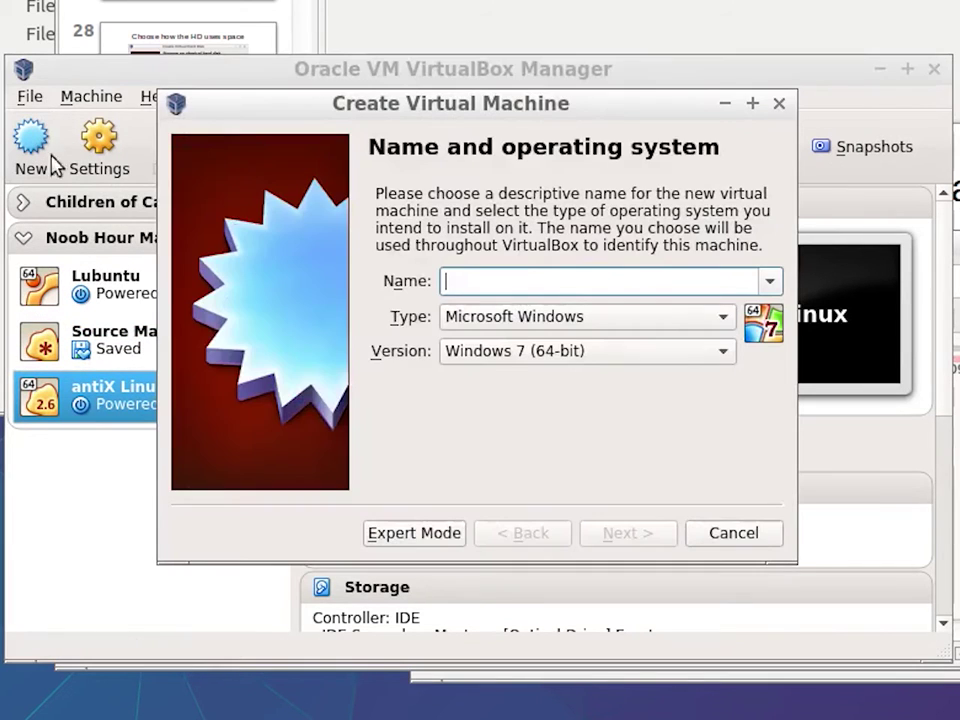
text(my)
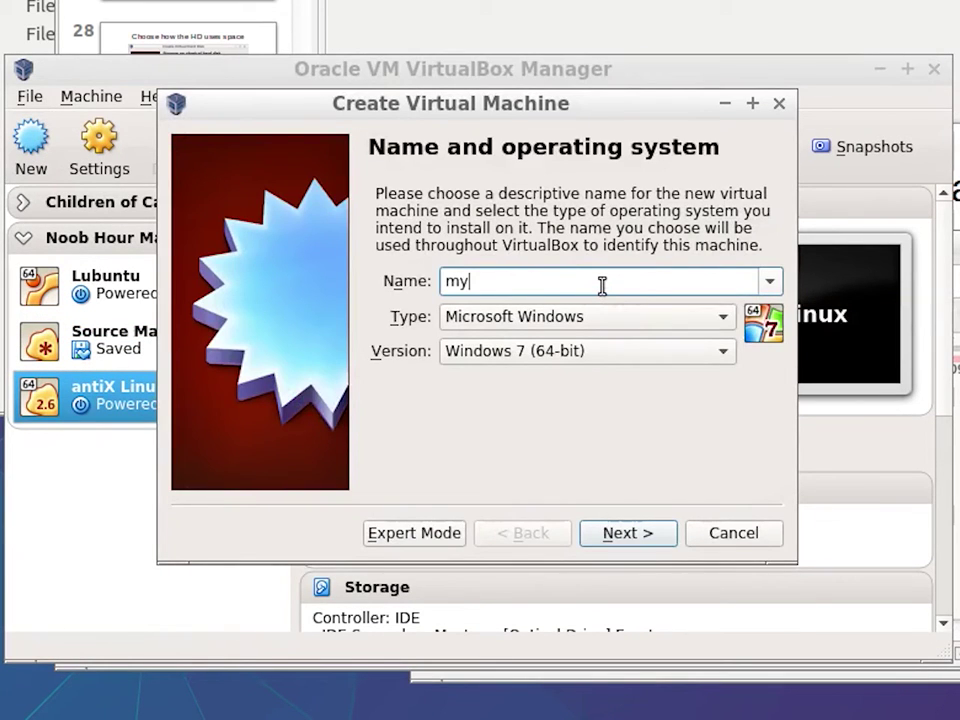
text(_new_linux)
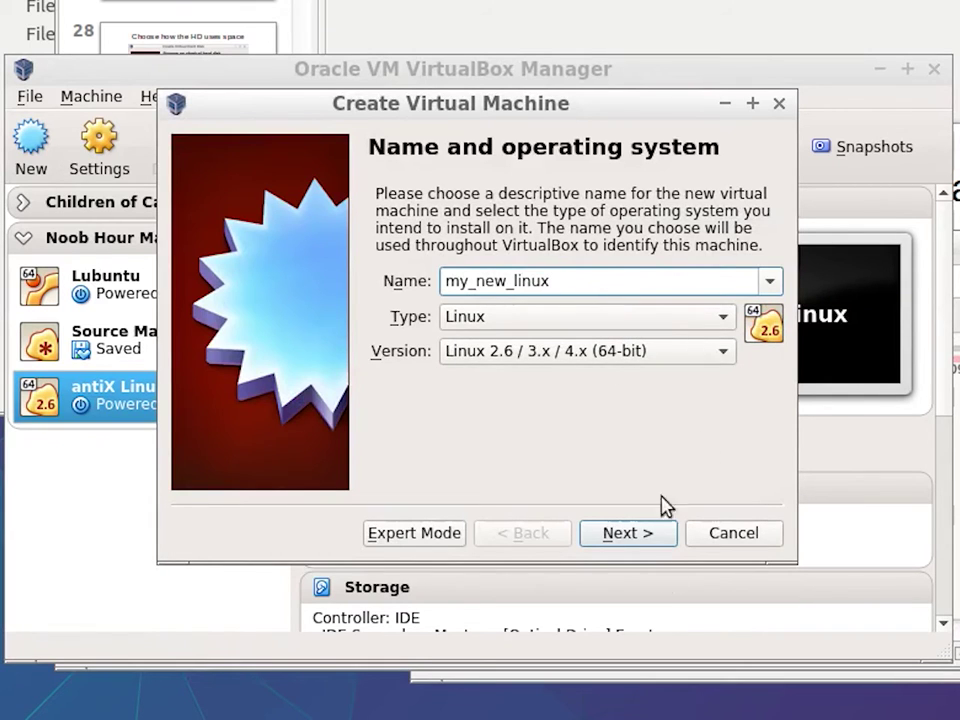
click(632, 537)
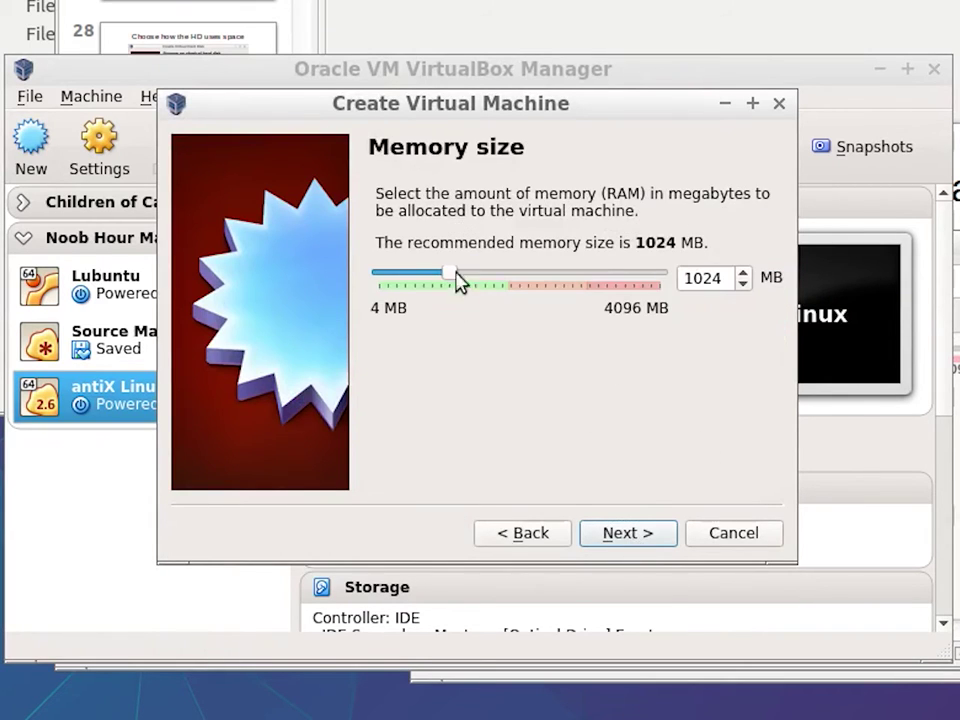
click(640, 540)
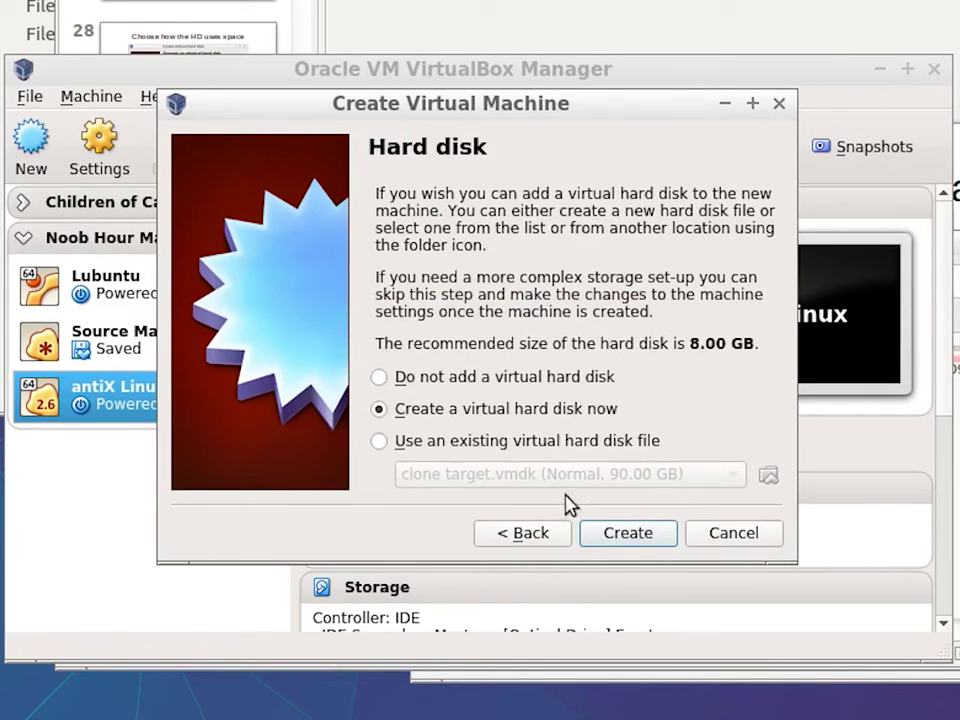
Give it a new 50 GB dynamically allocated VDI hard disk and create the machine
click(638, 540)
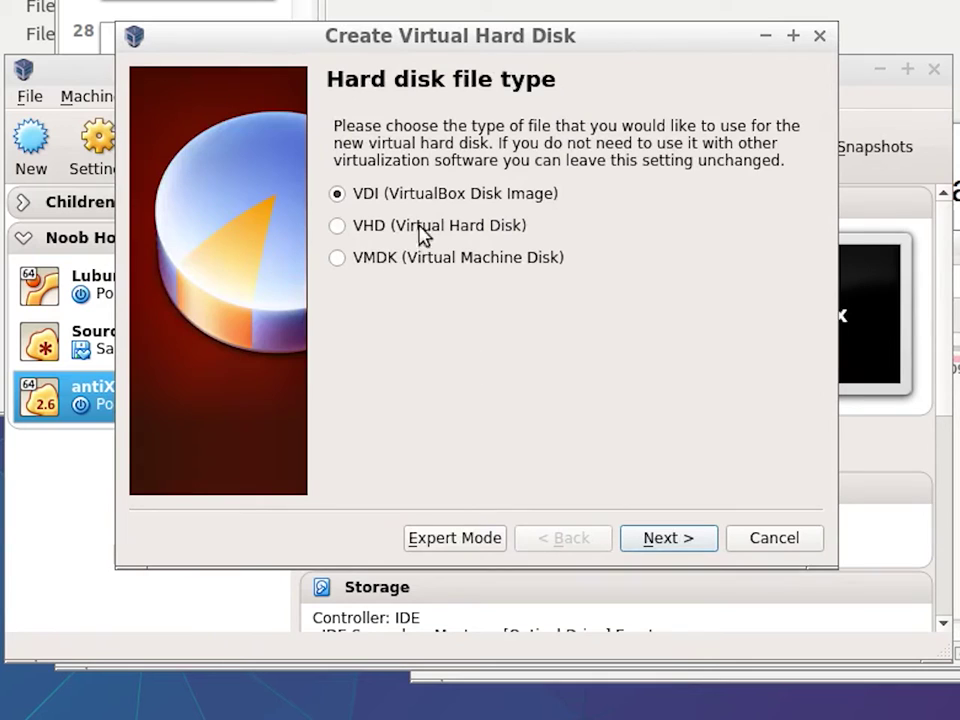
click(672, 545)
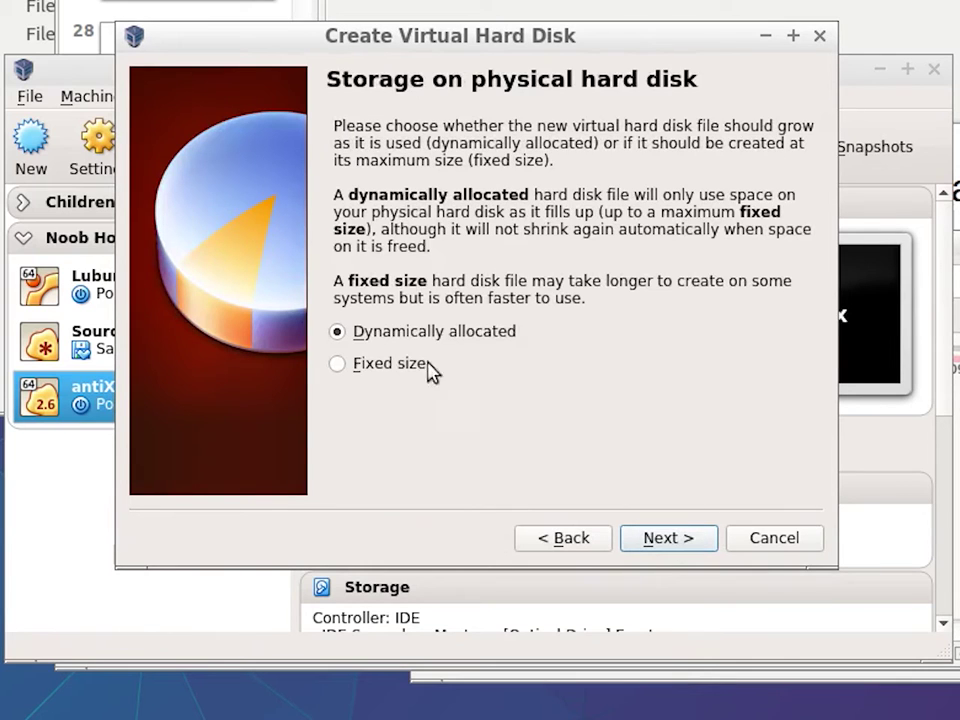
click(670, 545)
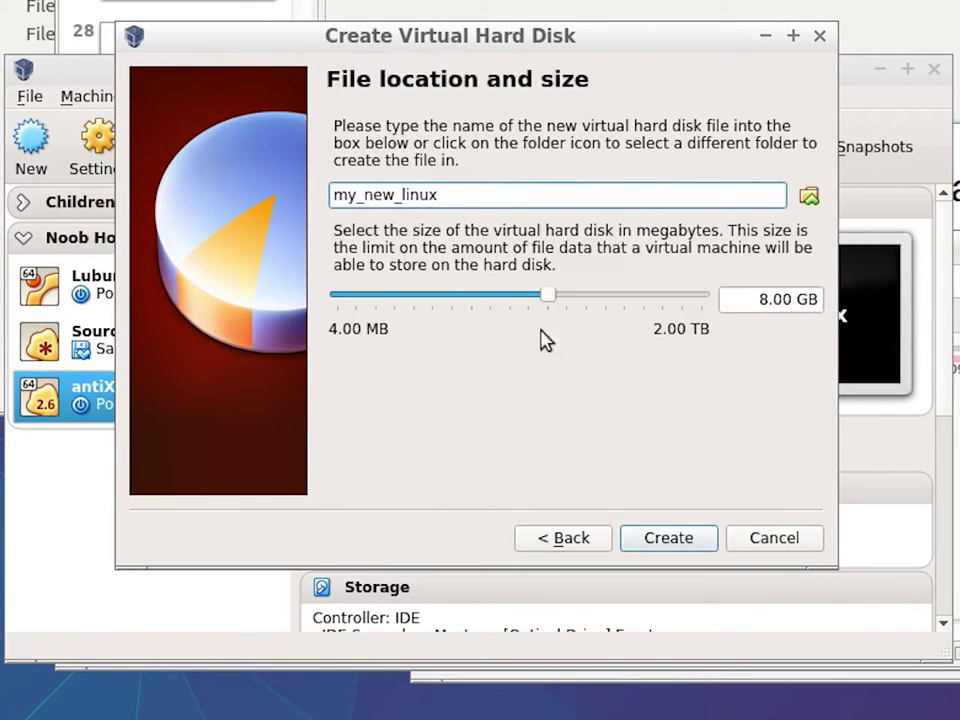
click(760, 299)
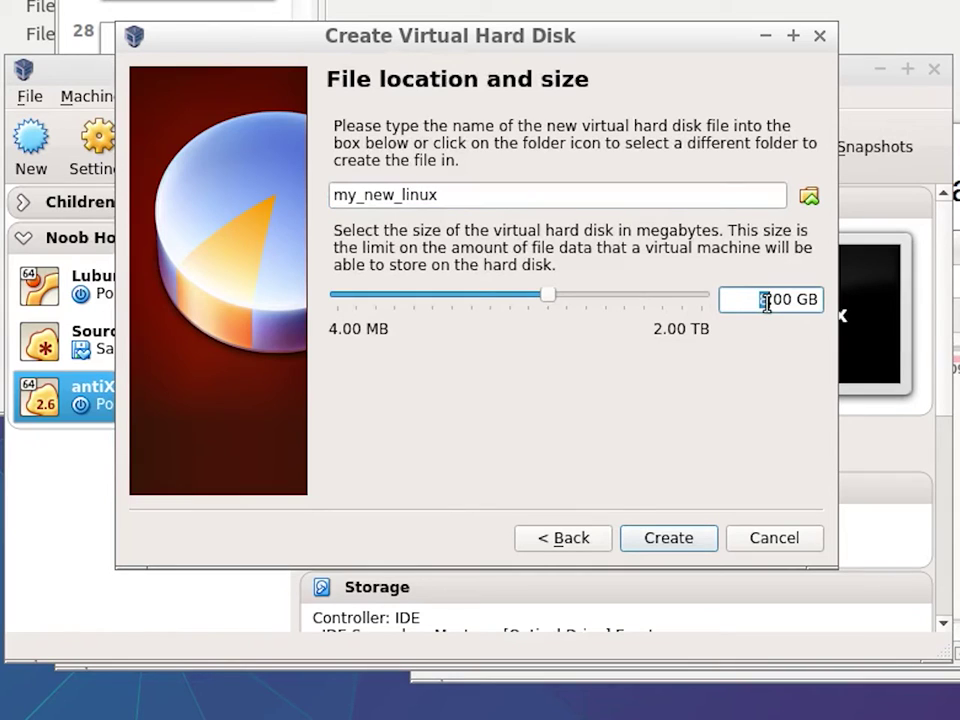
text(50)
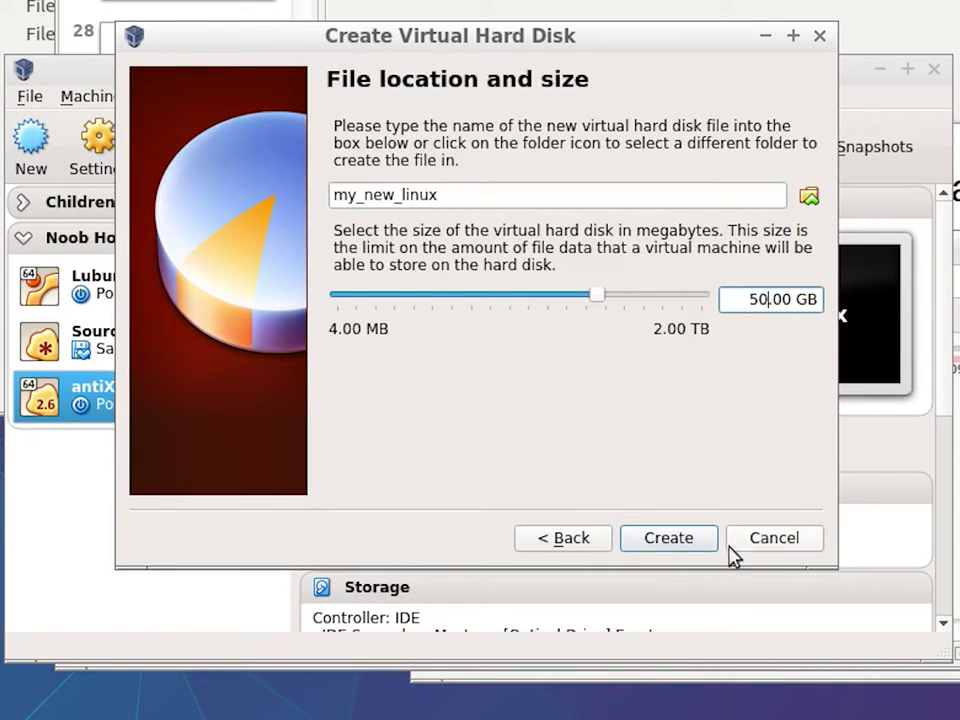
click(674, 548)
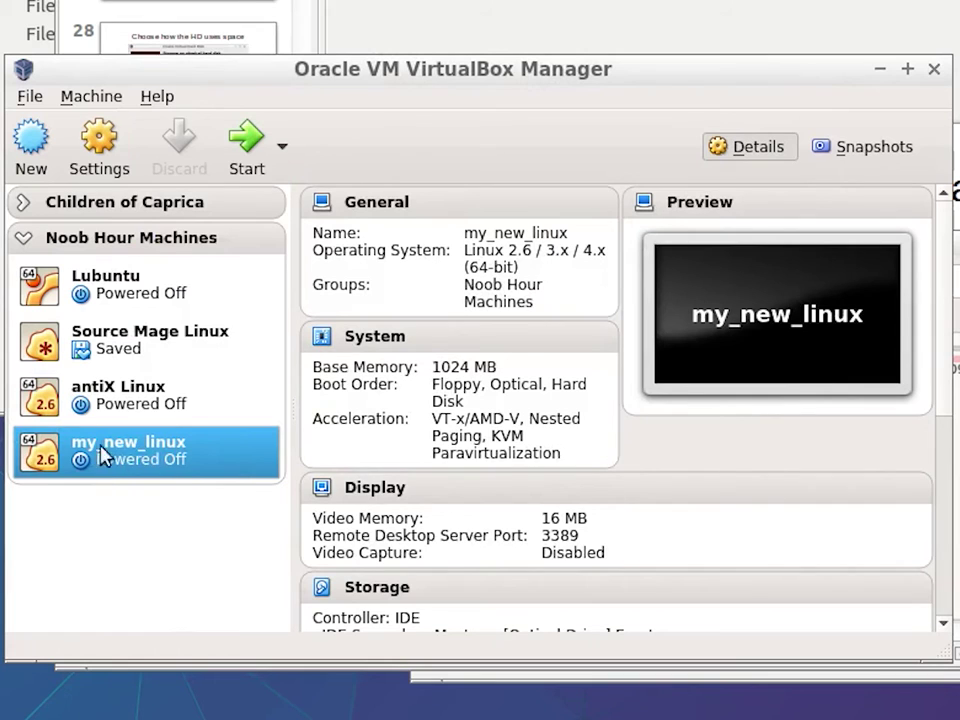
Open my_new_linux's settings and review the General Basic, Advanced, Description and Encryption pages
click(98, 152)
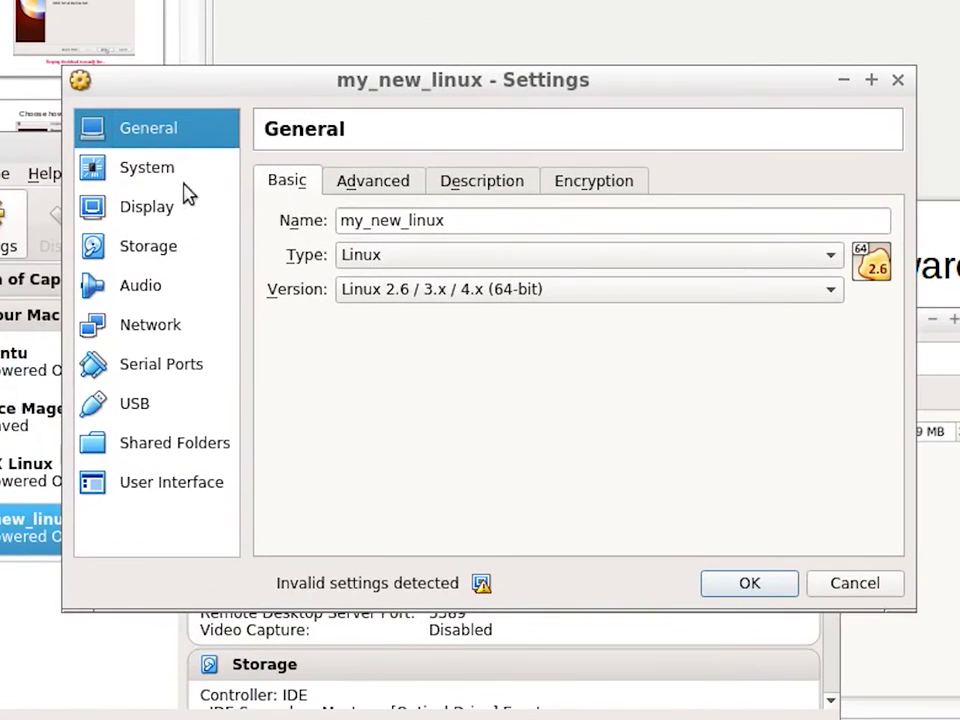
drag(506, 224, 321, 231)
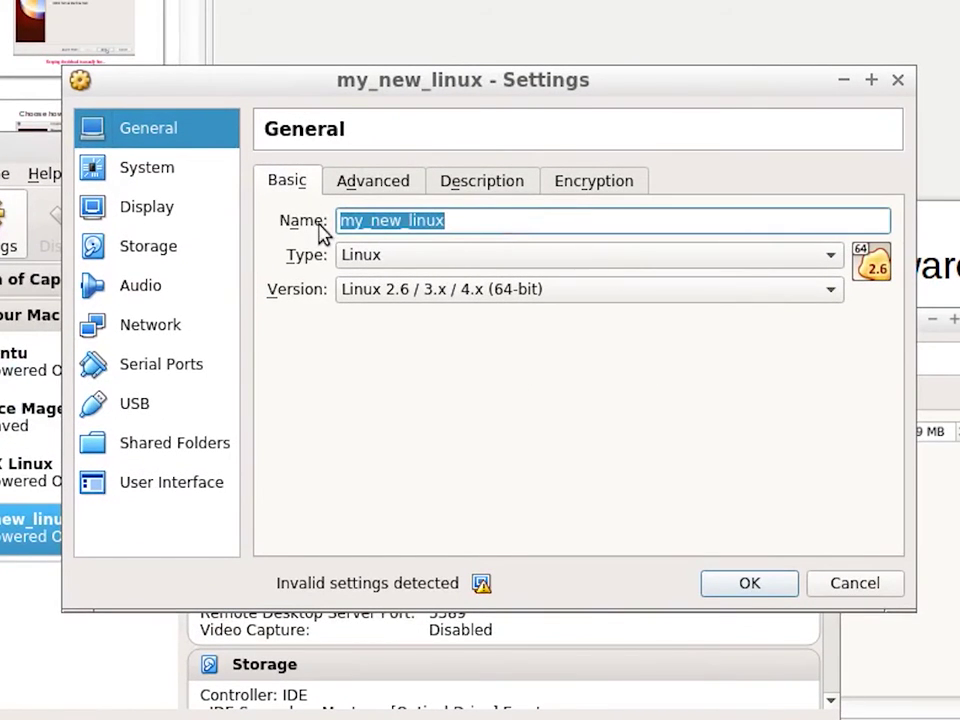
click(362, 188)
click(491, 189)
click(585, 187)
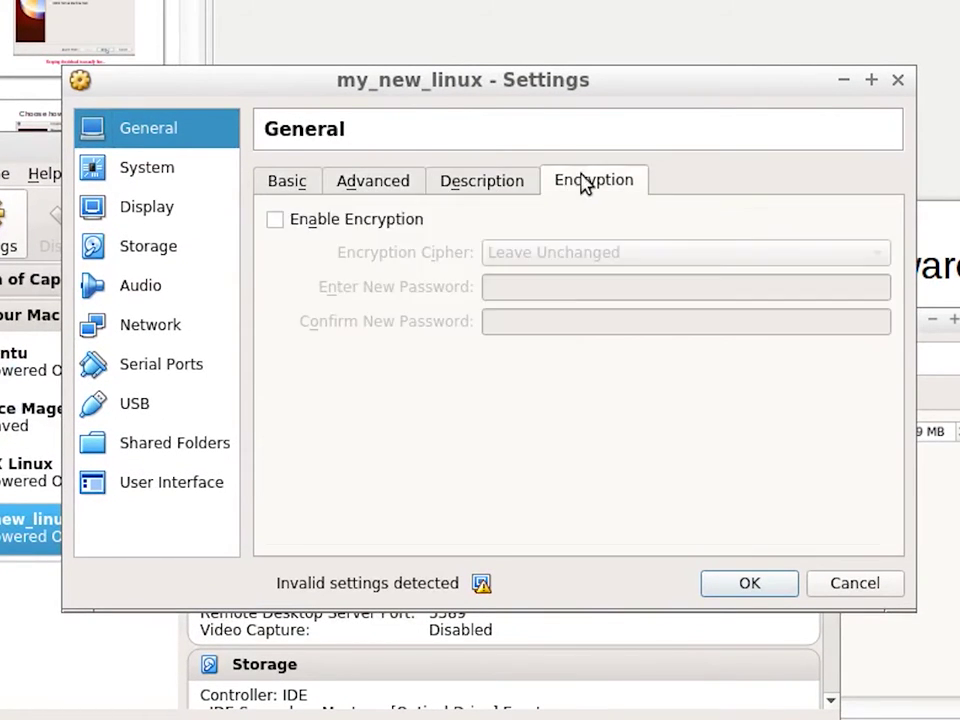
click(290, 187)
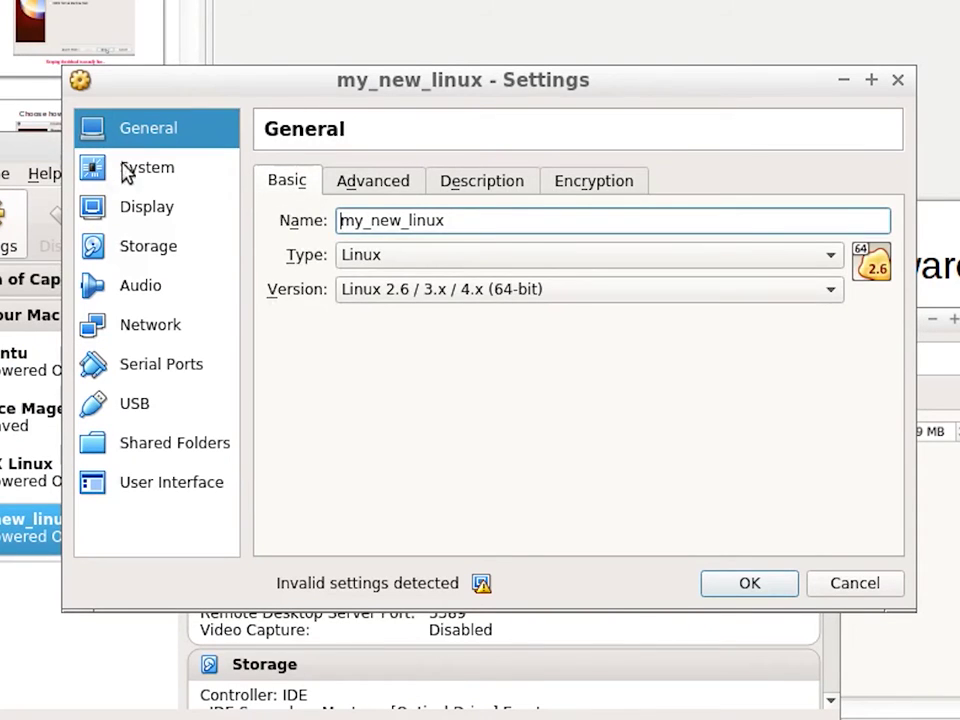
Review the System Motherboard, Processor and Acceleration settings, then move to Display
click(127, 172)
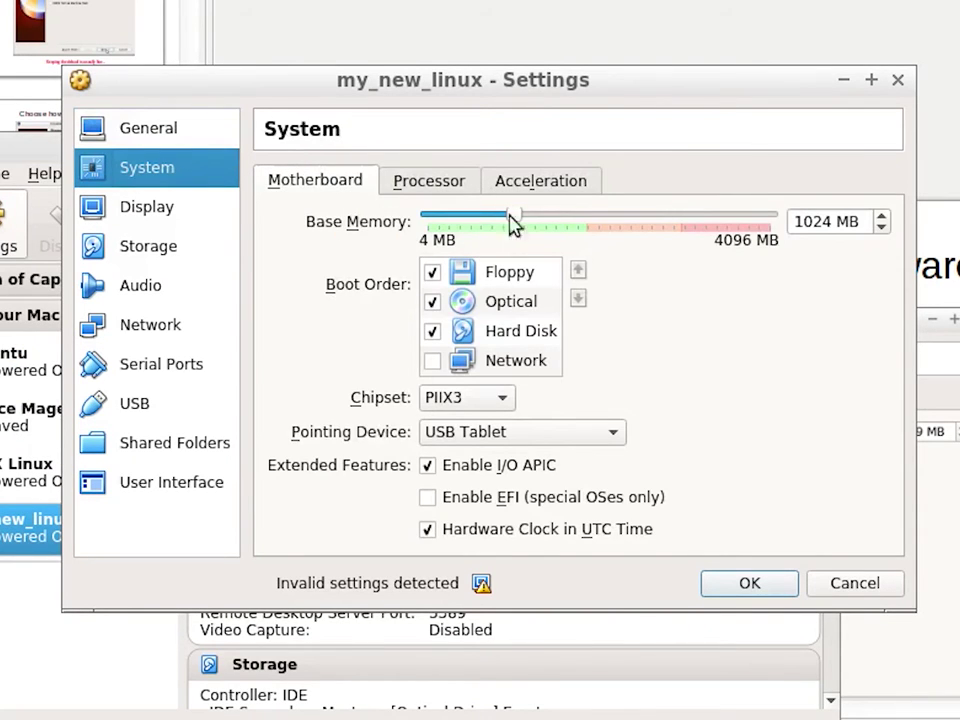
click(429, 184)
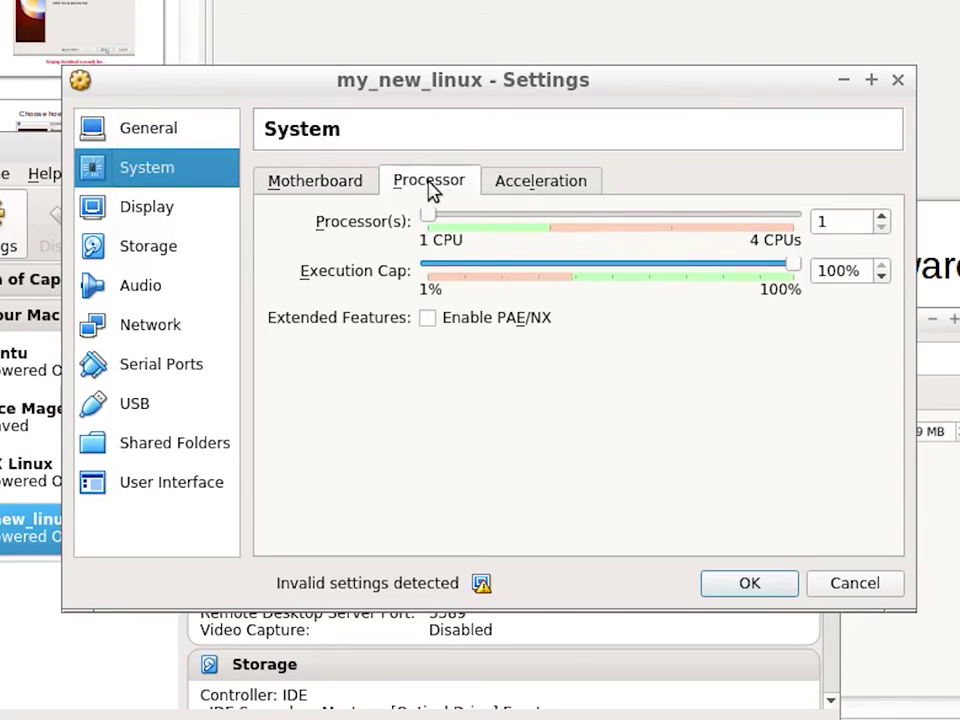
click(531, 184)
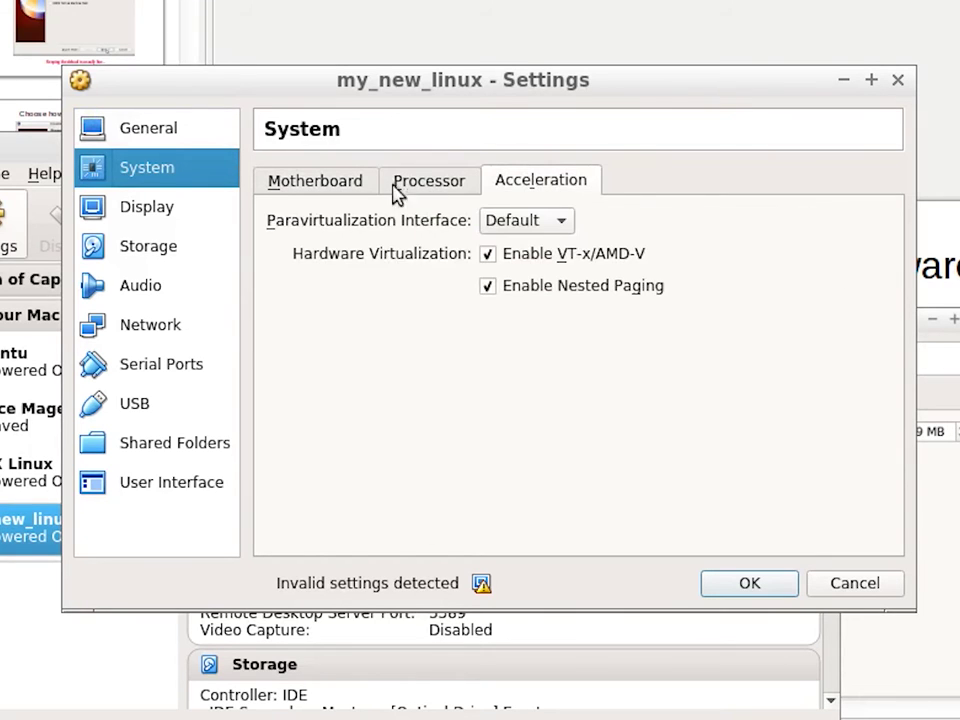
click(294, 186)
click(148, 212)
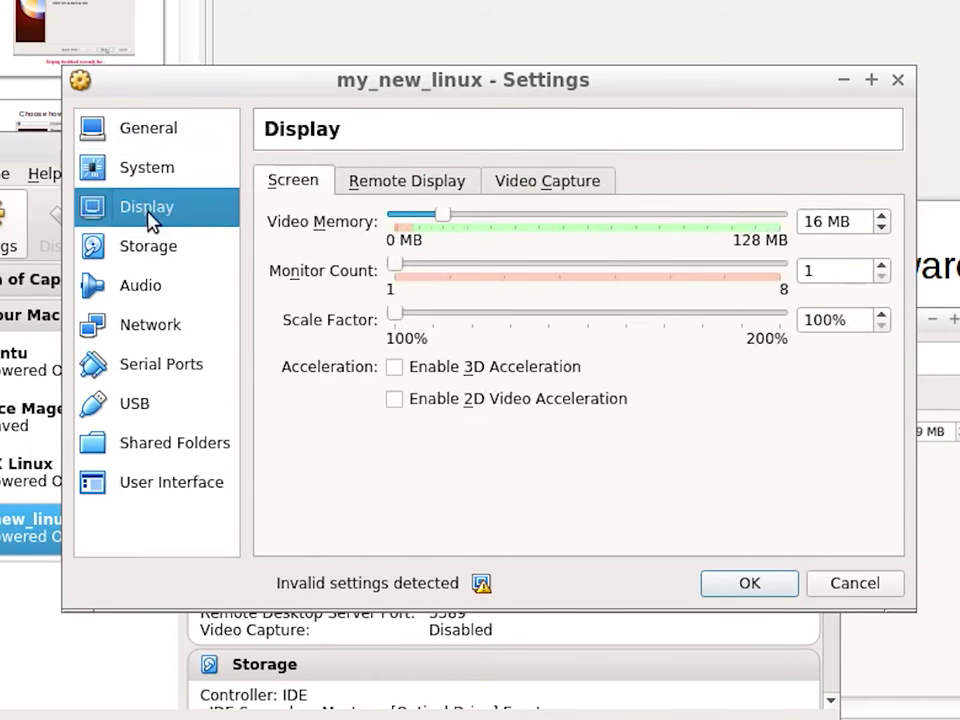
Raise video memory to 128 MB, then look over the Storage and Audio pages
drag(446, 216, 813, 226)
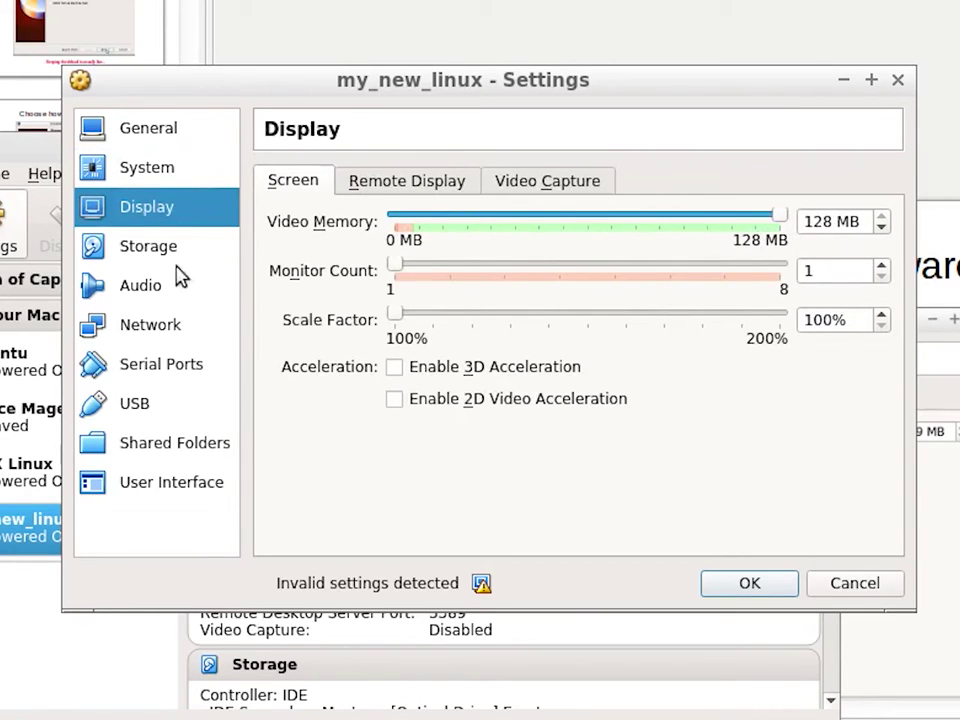
click(136, 257)
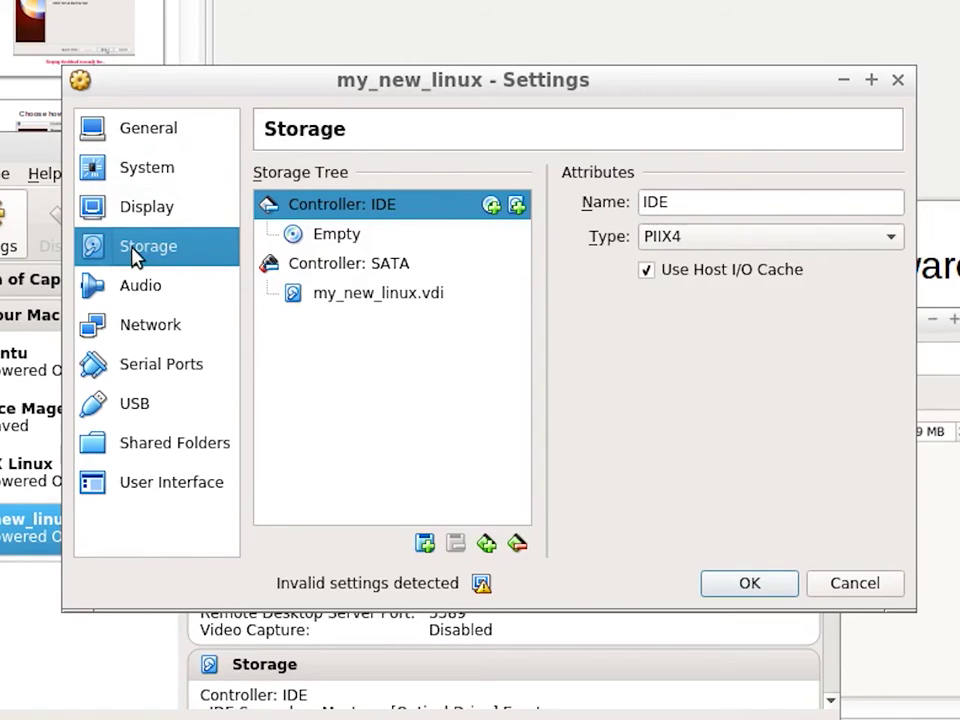
click(146, 292)
Keep network Adapter 1 attached to NAT after checking Adapter 2
click(160, 330)
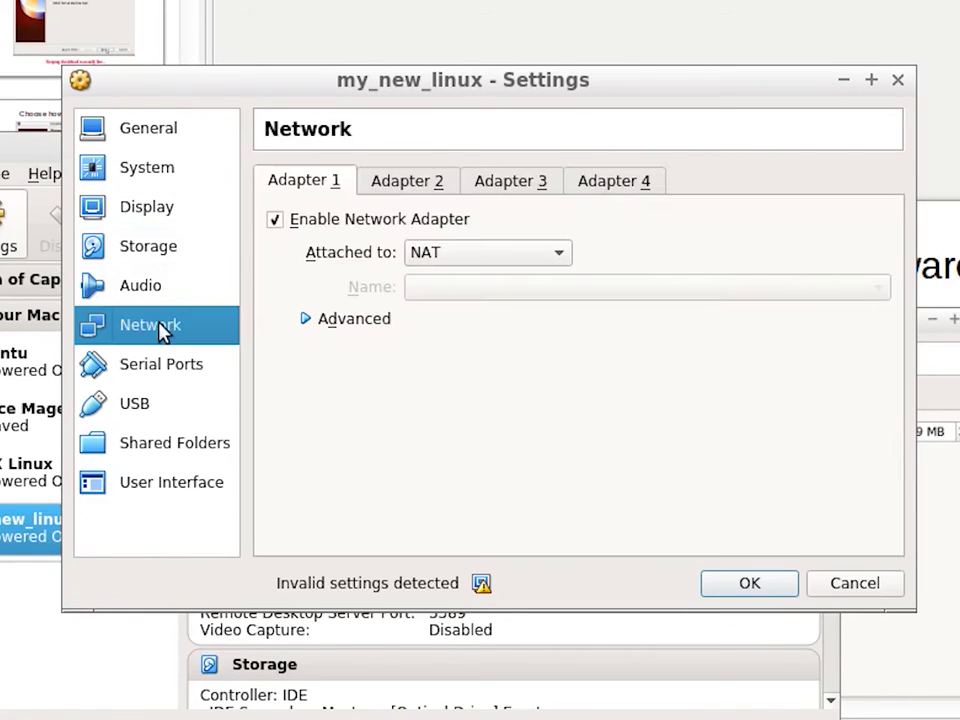
click(492, 259)
click(492, 257)
click(388, 190)
click(341, 188)
Look over Serial Ports, USB and Shared Folders, then return to System
click(139, 372)
click(136, 412)
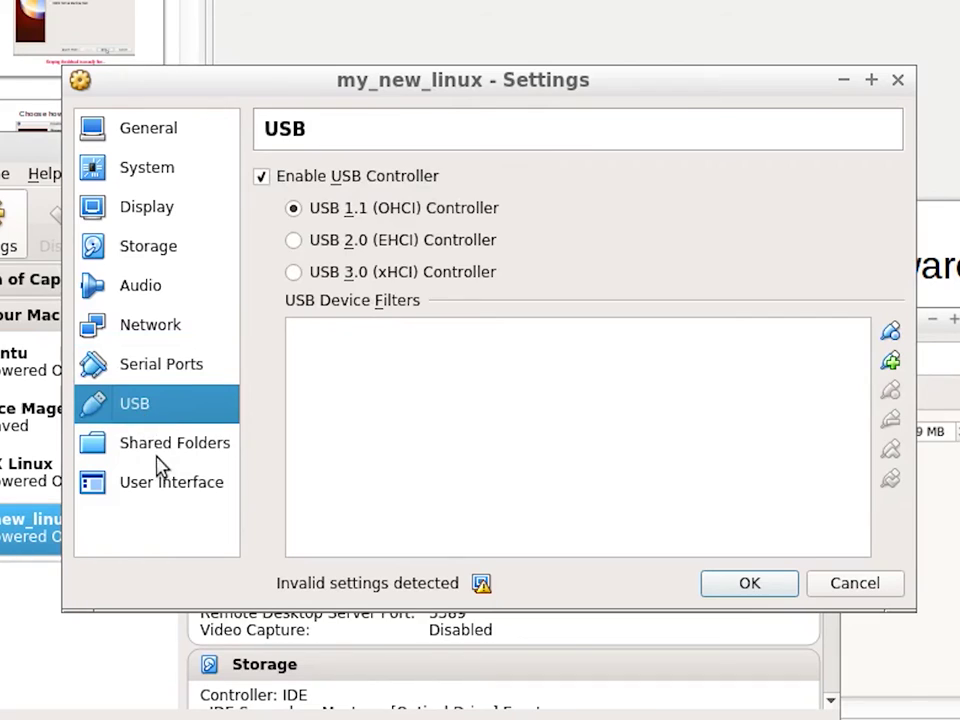
click(160, 458)
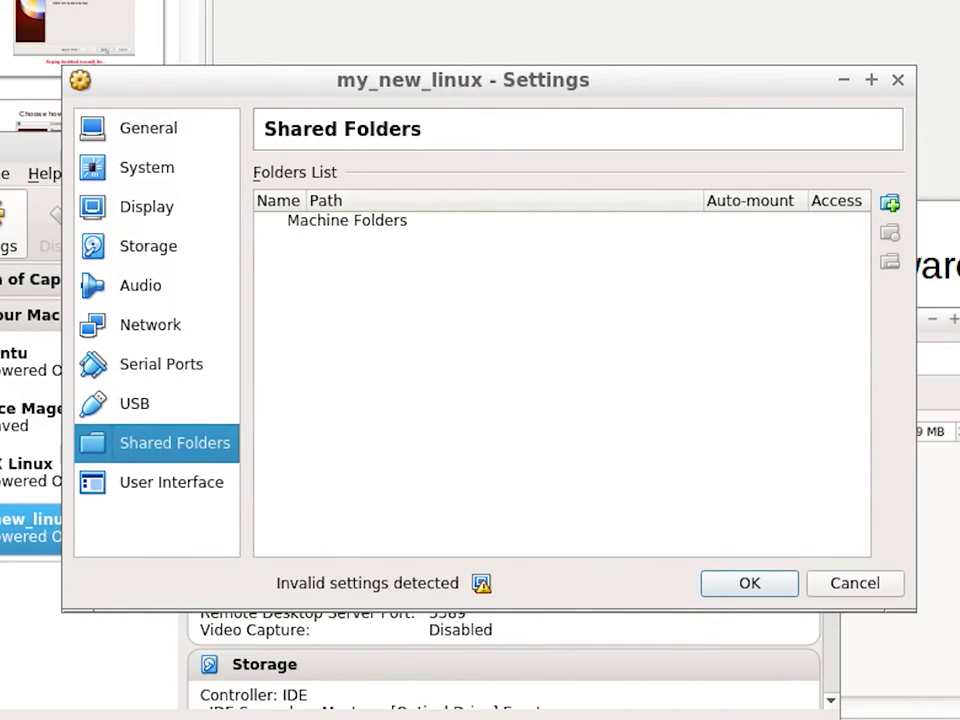
click(133, 170)
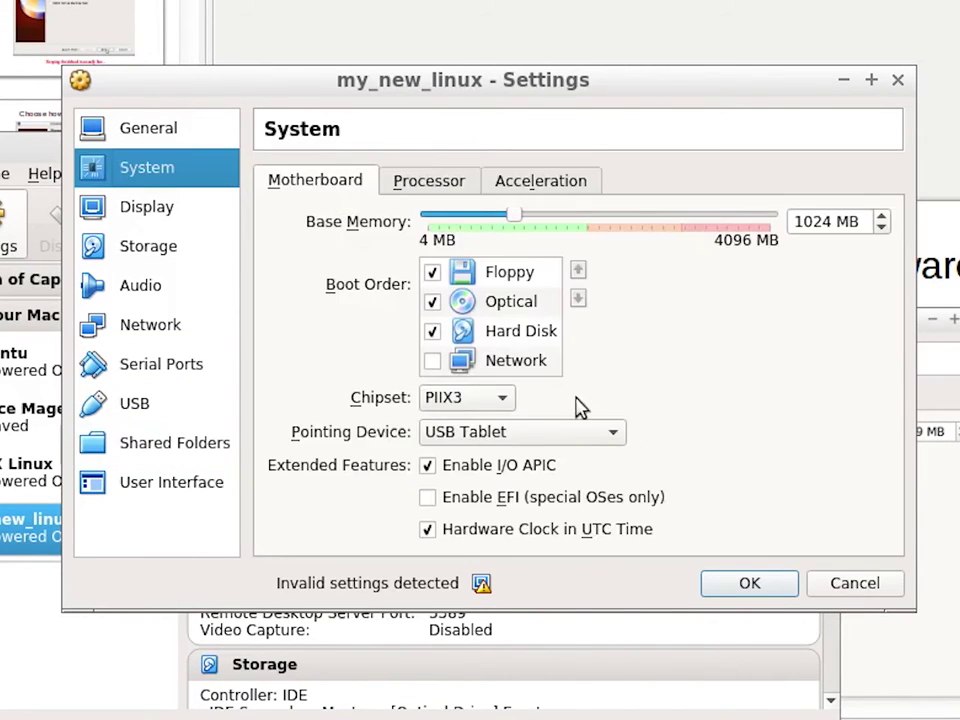
Confirm the my_new_linux Settings dialog with OK to keep the changes
click(751, 590)
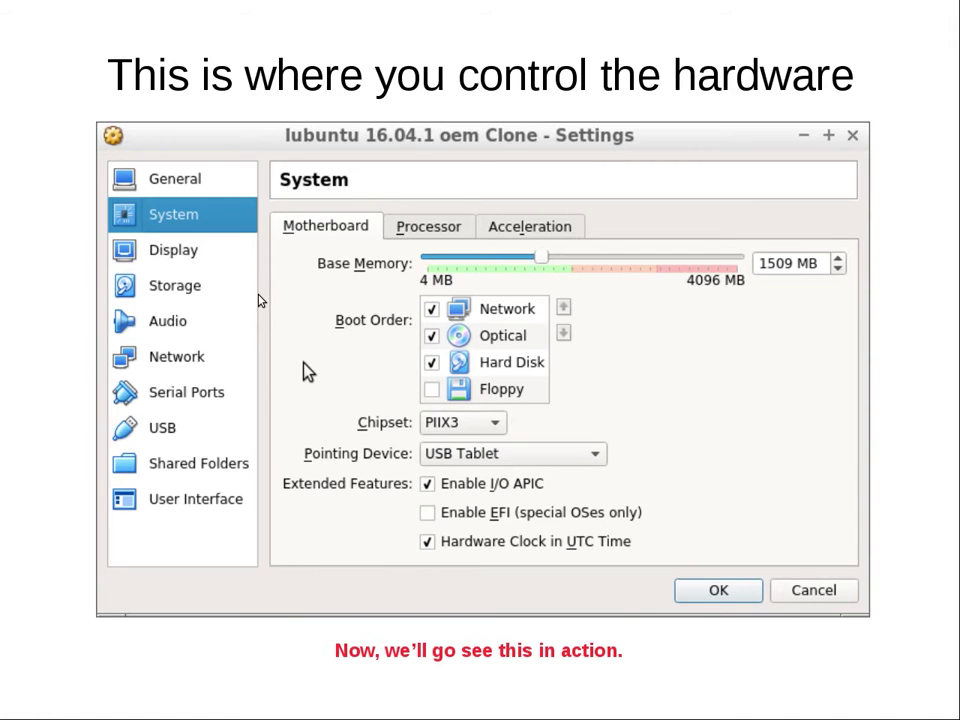
Advance the slideshow through 'Installing an OS' to the 'Download an ISO (CD) image' slide
click(259, 300)
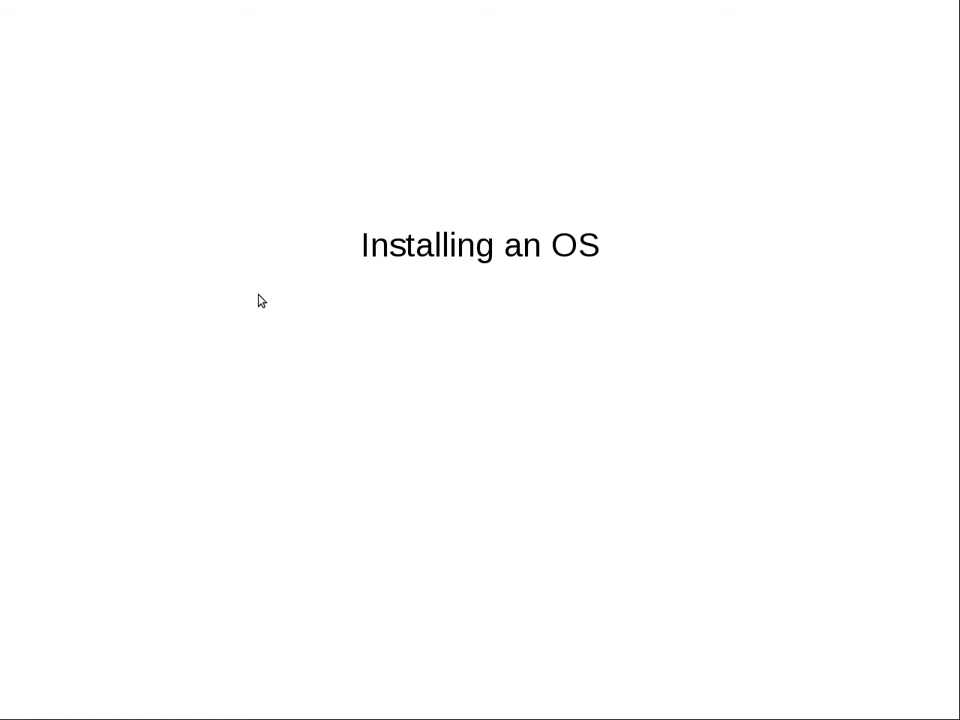
click(259, 300)
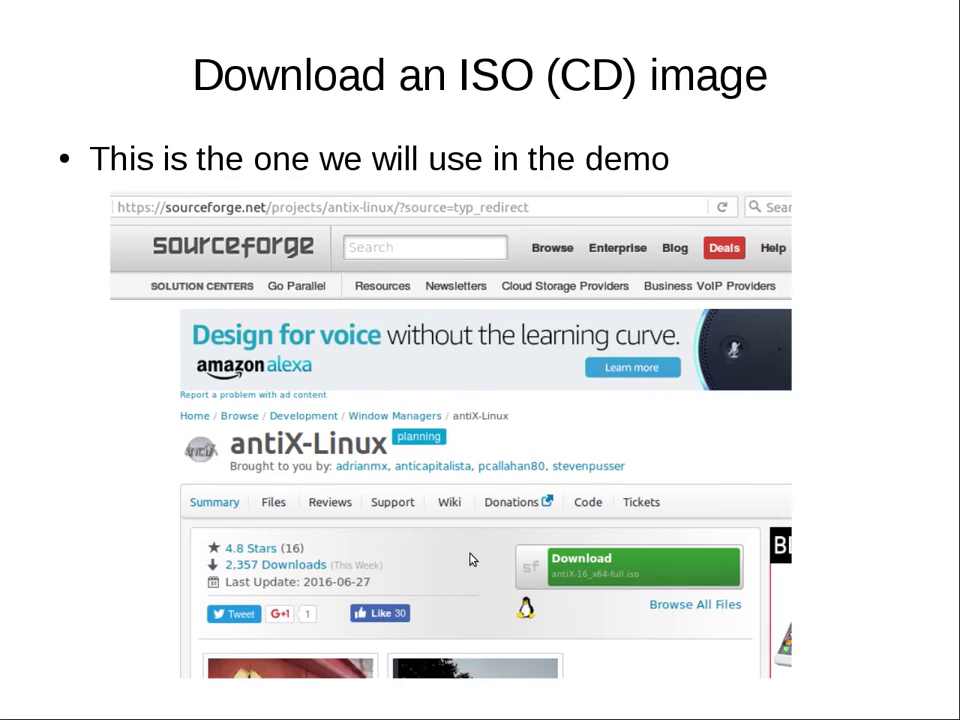
Advance through the VM start, start-up disk and ISO selection slides to the antiX boot menu slide
key(Next)
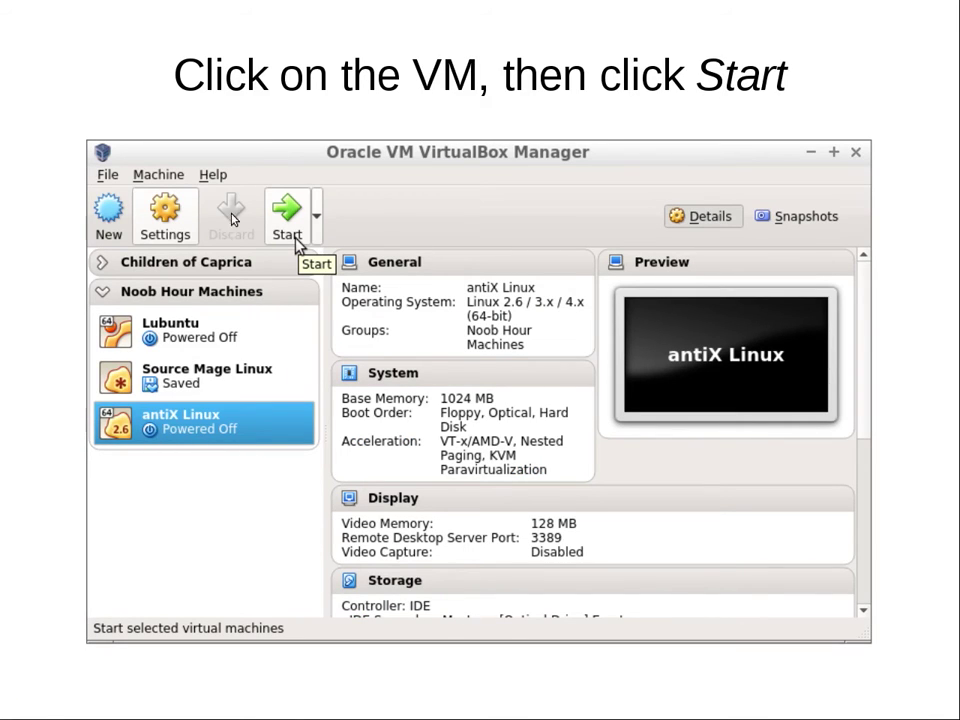
key(Page_Down)
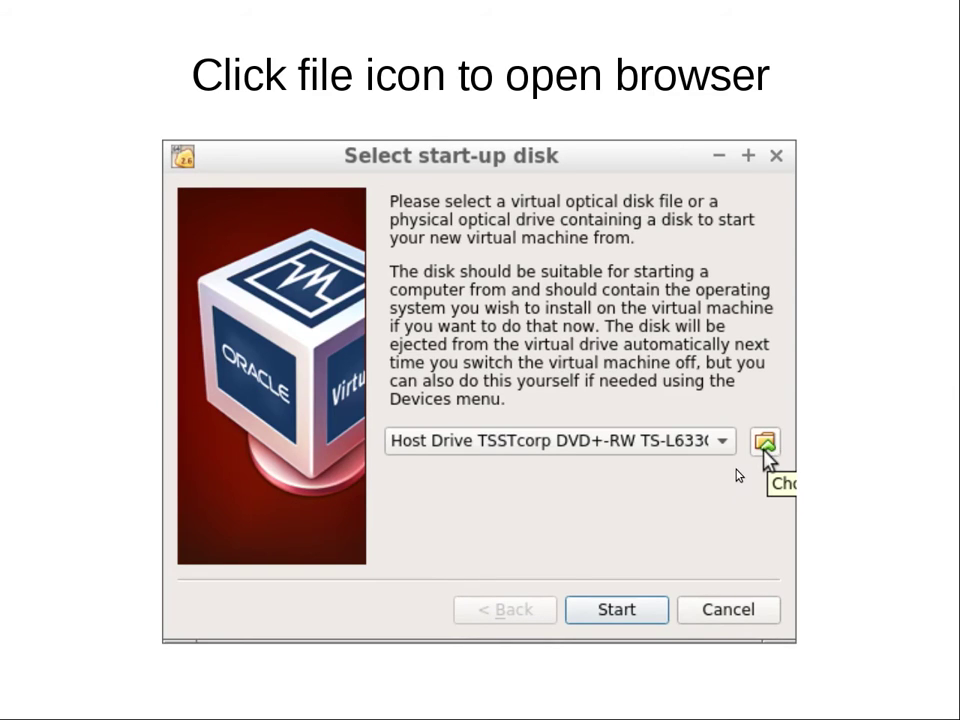
click(737, 475)
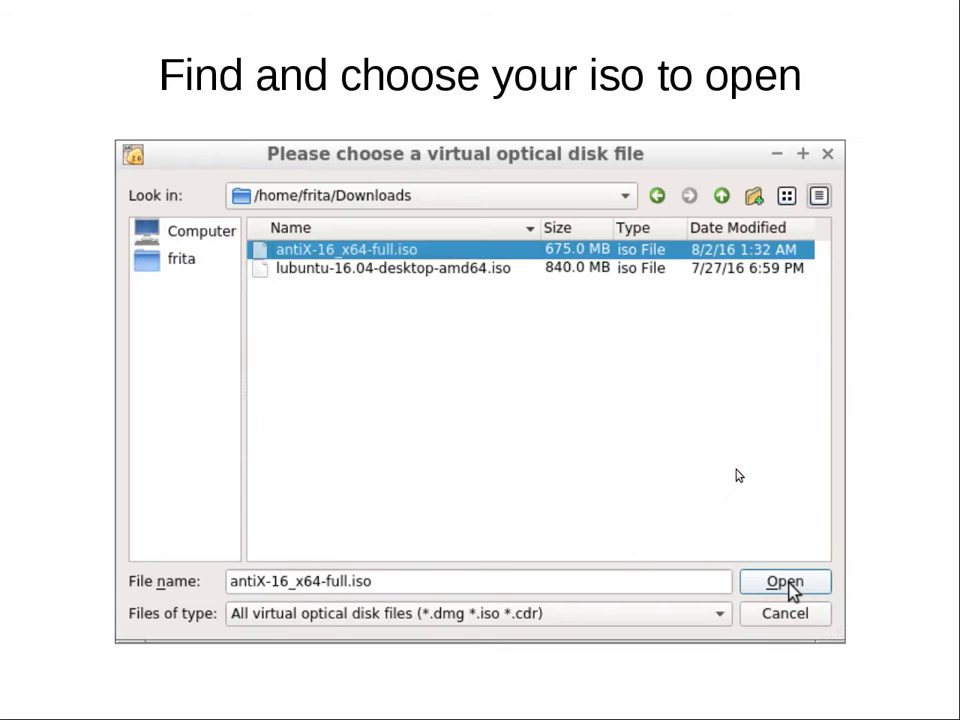
click(753, 589)
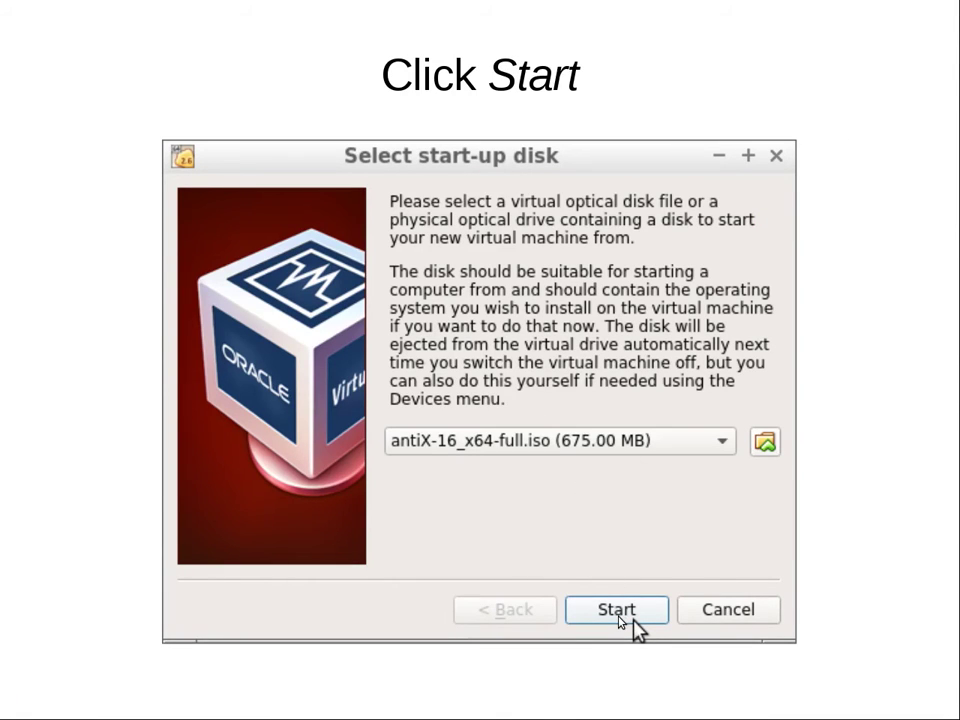
click(634, 626)
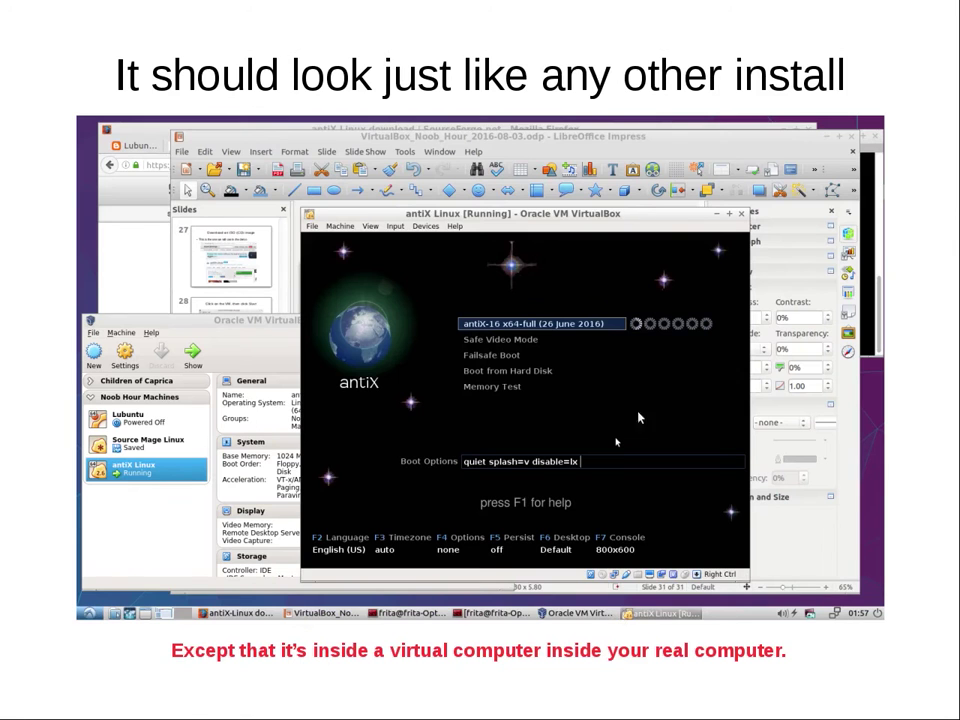
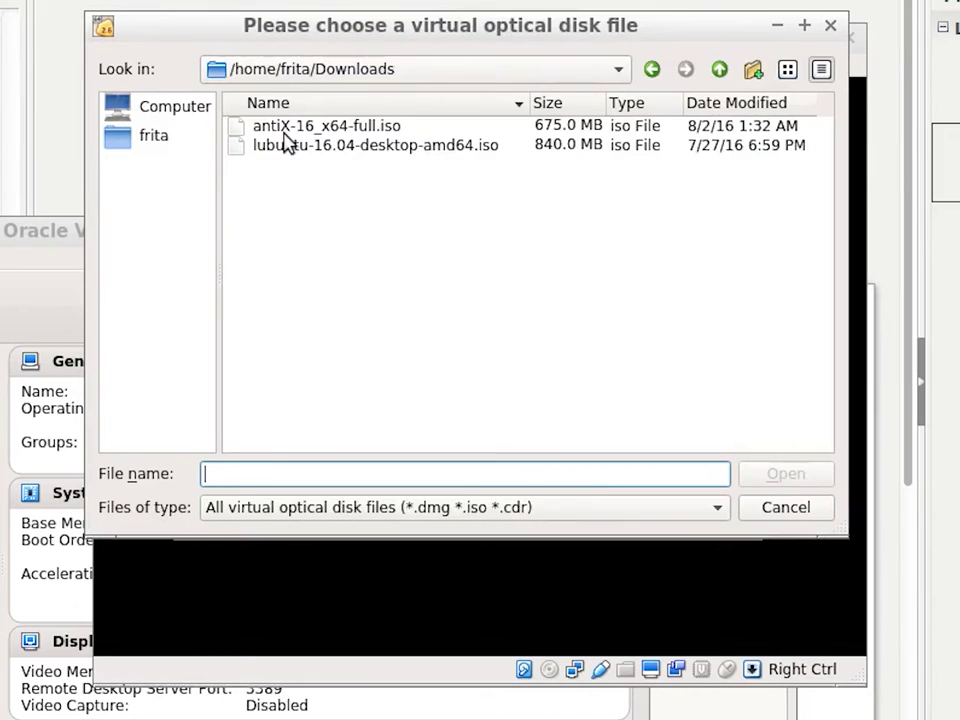
Start my_new_linux with antiX-16_x64-full.iso as the start-up disk and boot antiX live
click(286, 127)
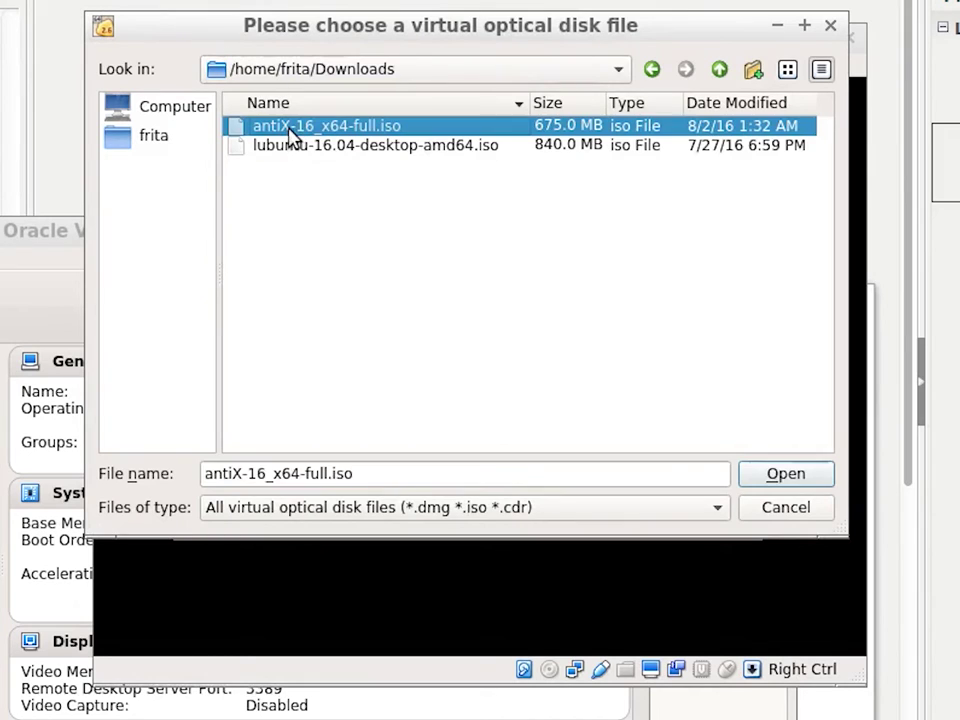
click(782, 477)
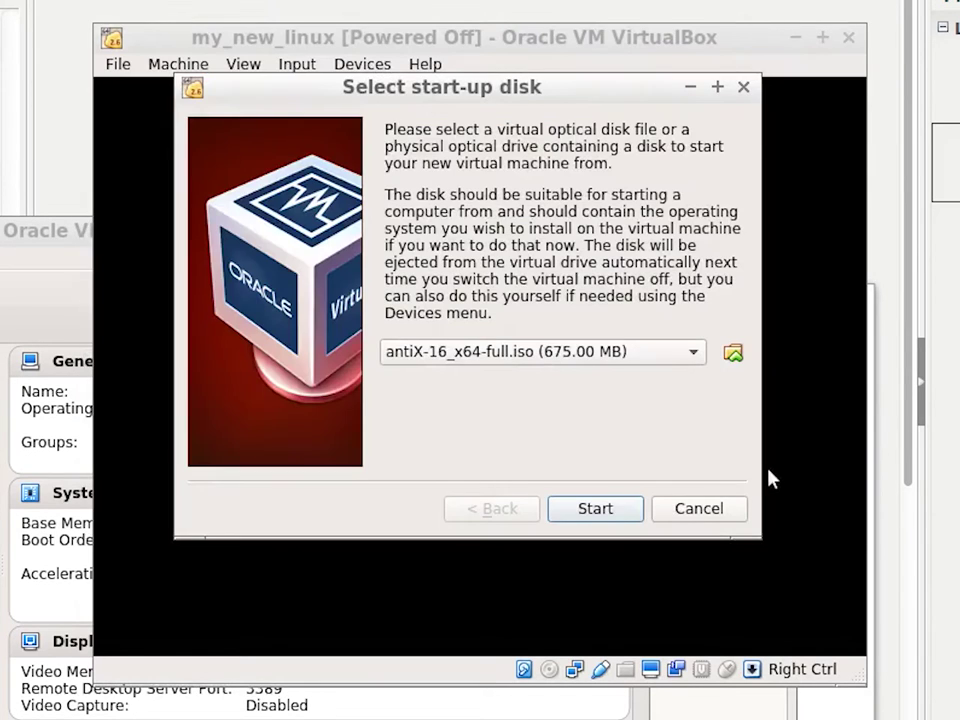
click(594, 509)
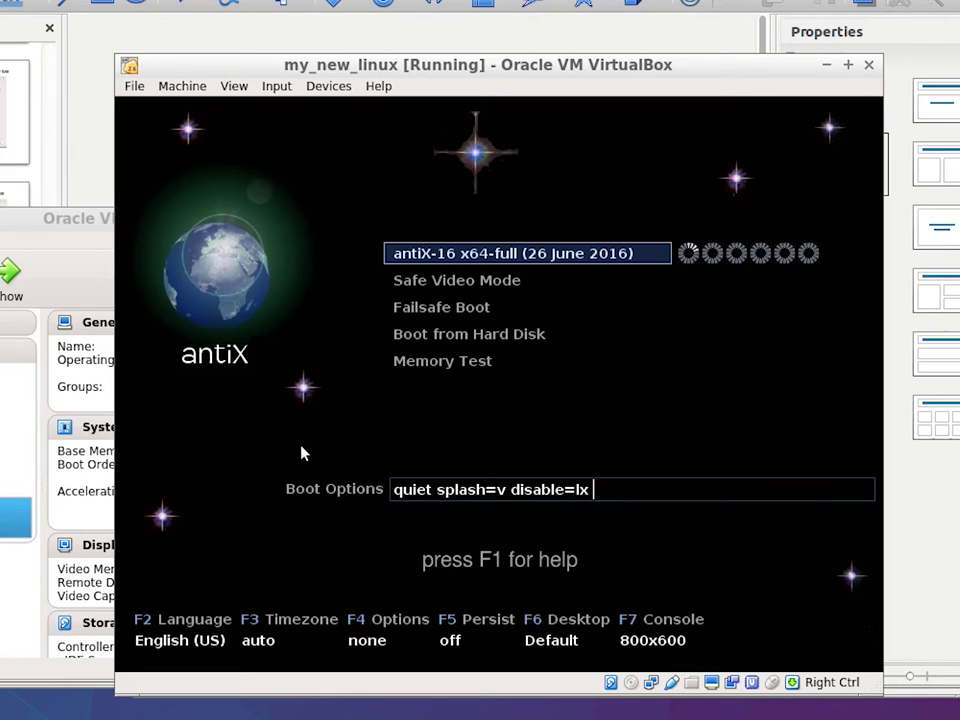
key(Return)
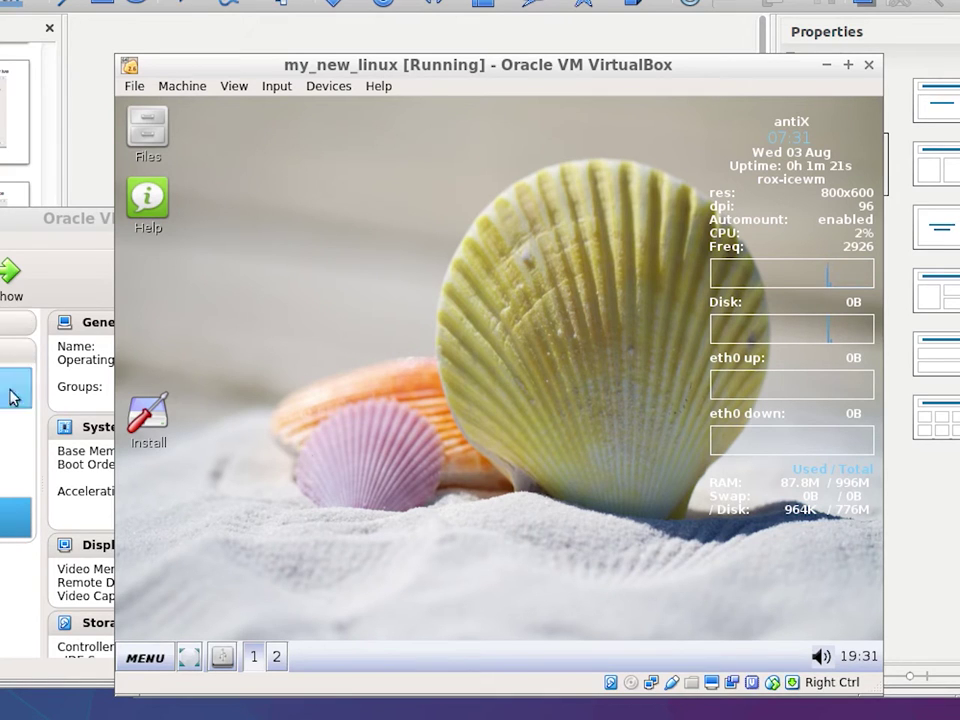
Launch the antiX installer, keeping Jessie as the repository in the antixsources dialogs
double_click(148, 418)
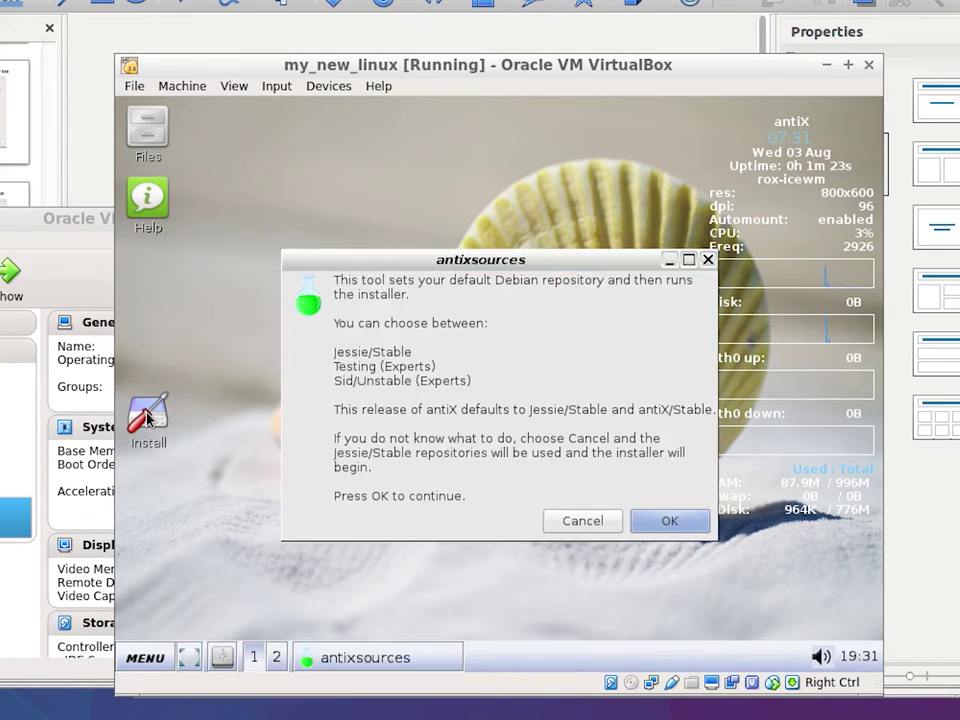
click(671, 520)
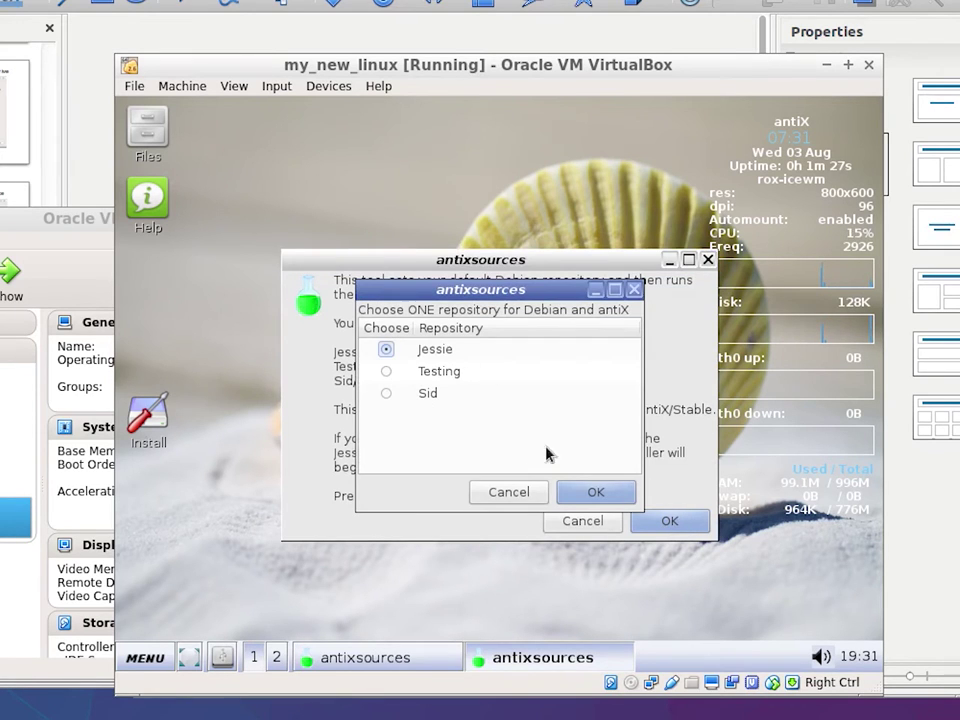
click(612, 496)
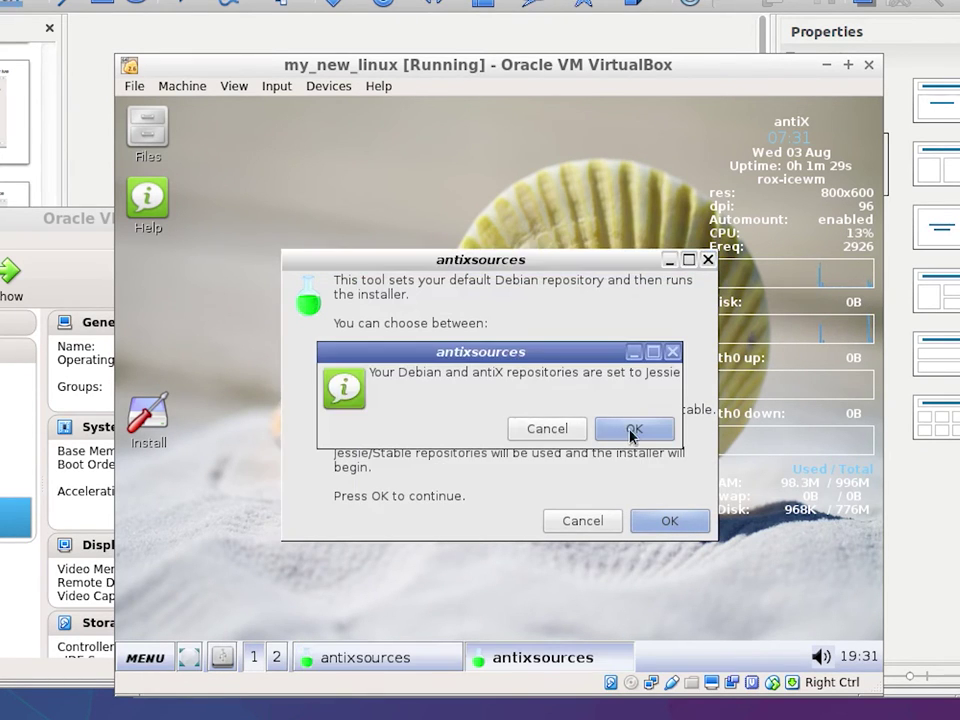
click(632, 430)
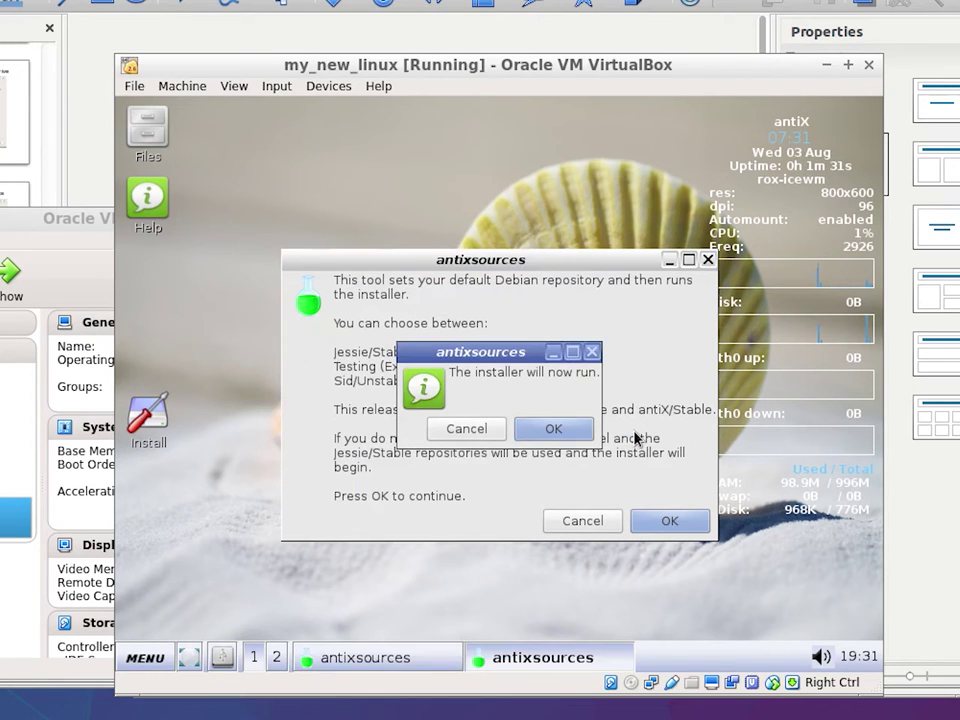
click(553, 429)
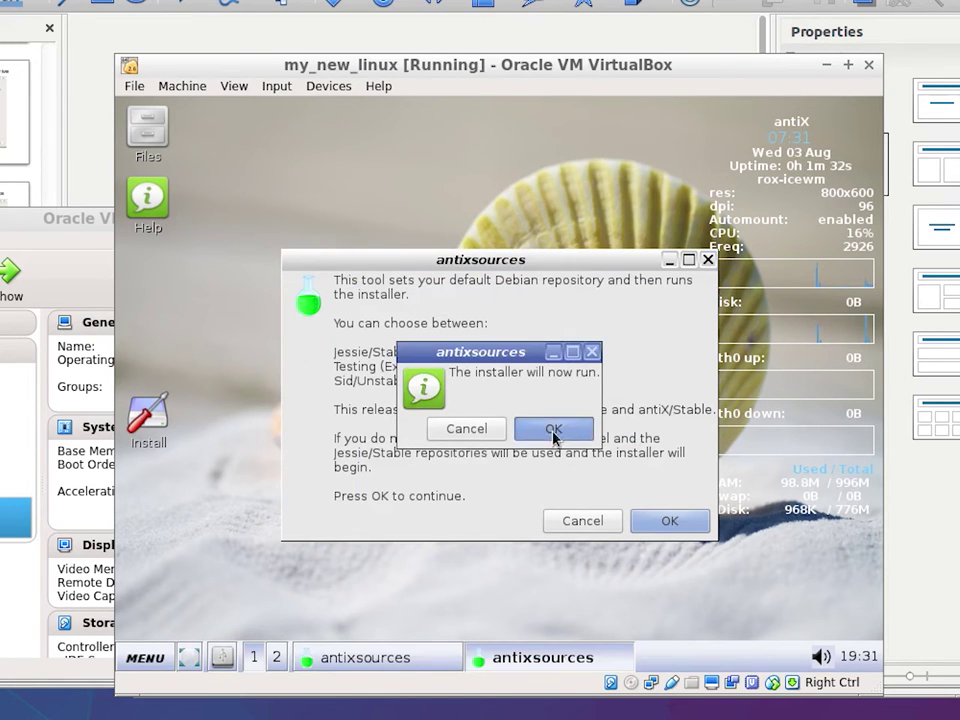
click(669, 523)
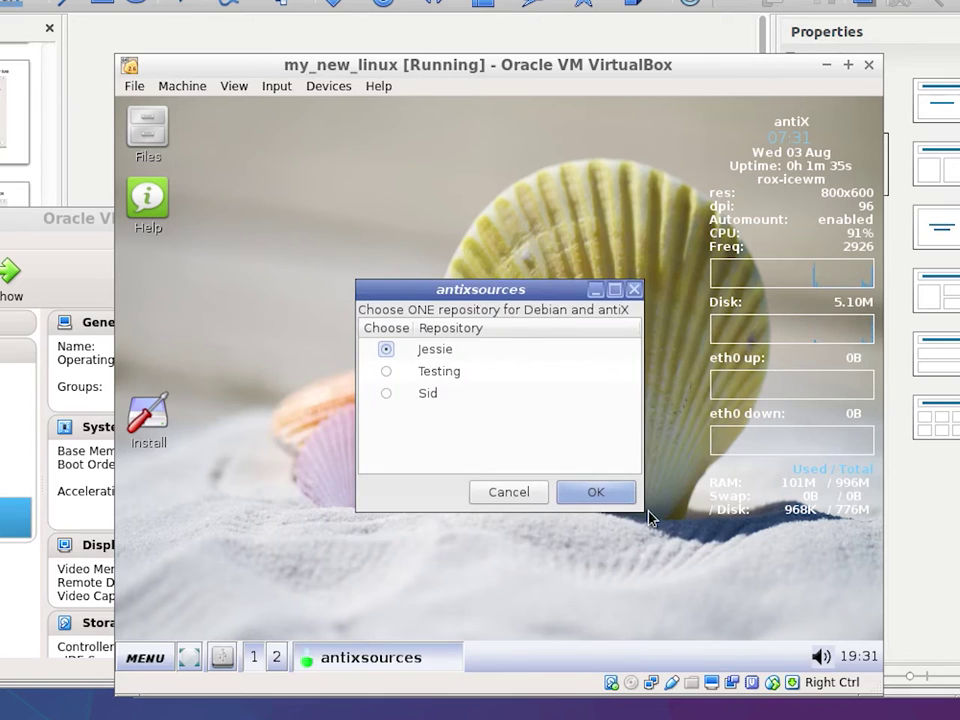
click(598, 492)
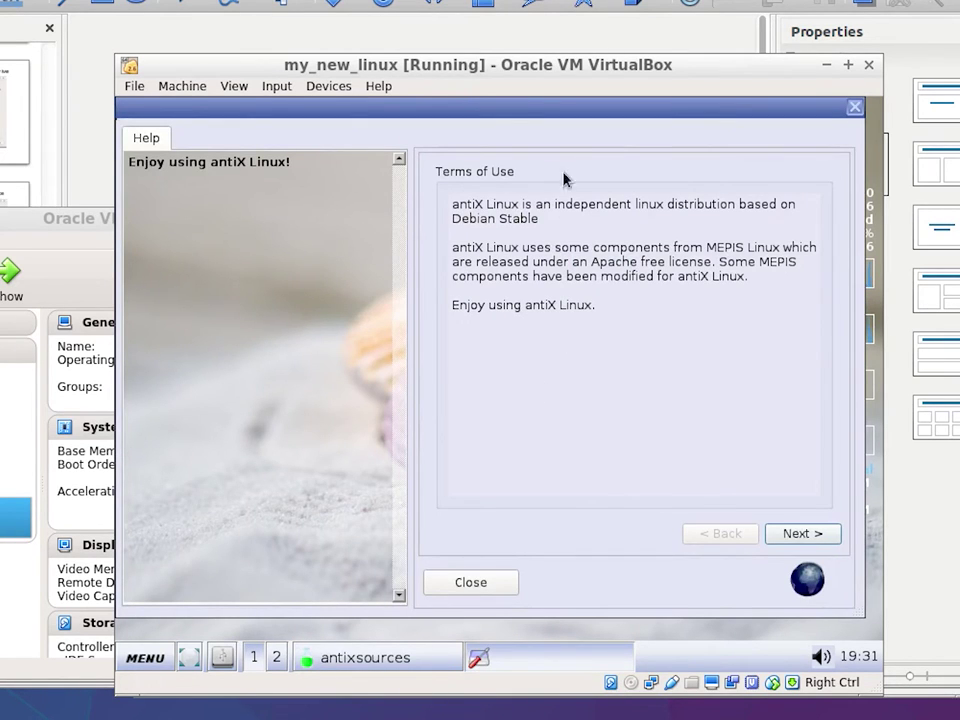
Close the leftover repository chooser and accept the Terms of Use
drag(793, 128, 727, 451)
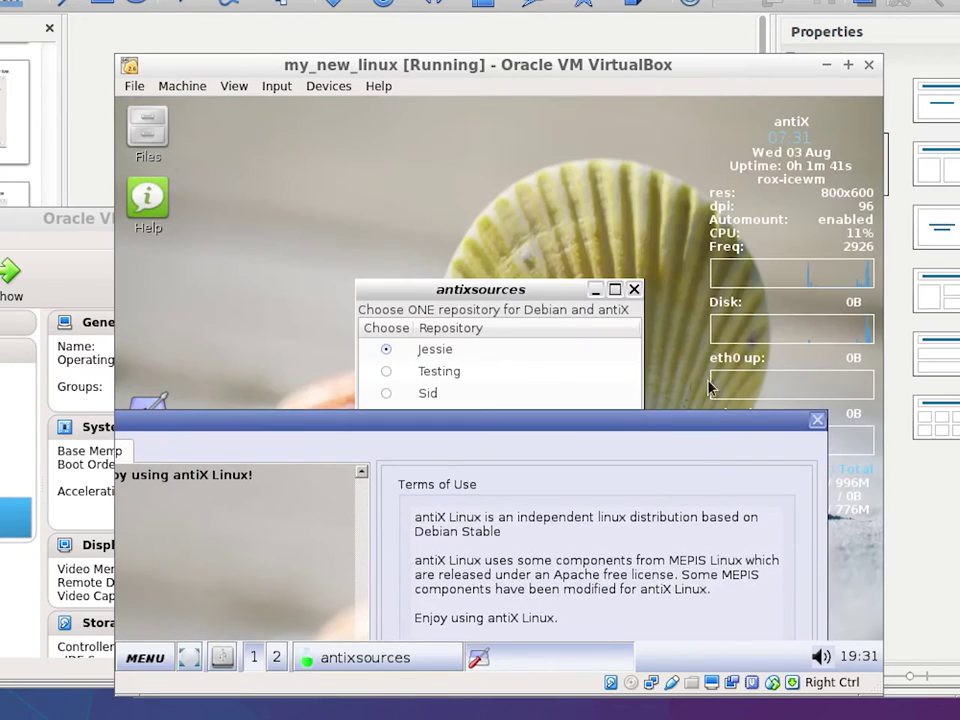
click(634, 289)
drag(565, 422, 598, 109)
click(806, 534)
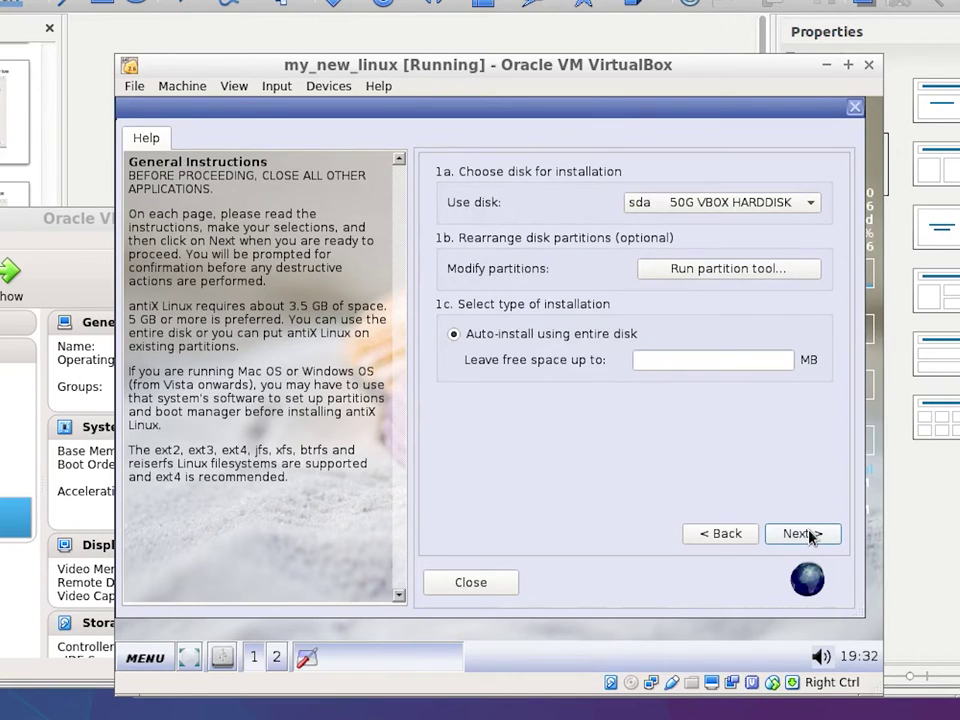
Choose the whole 50G disk sda for installation and confirm formatting it
click(806, 534)
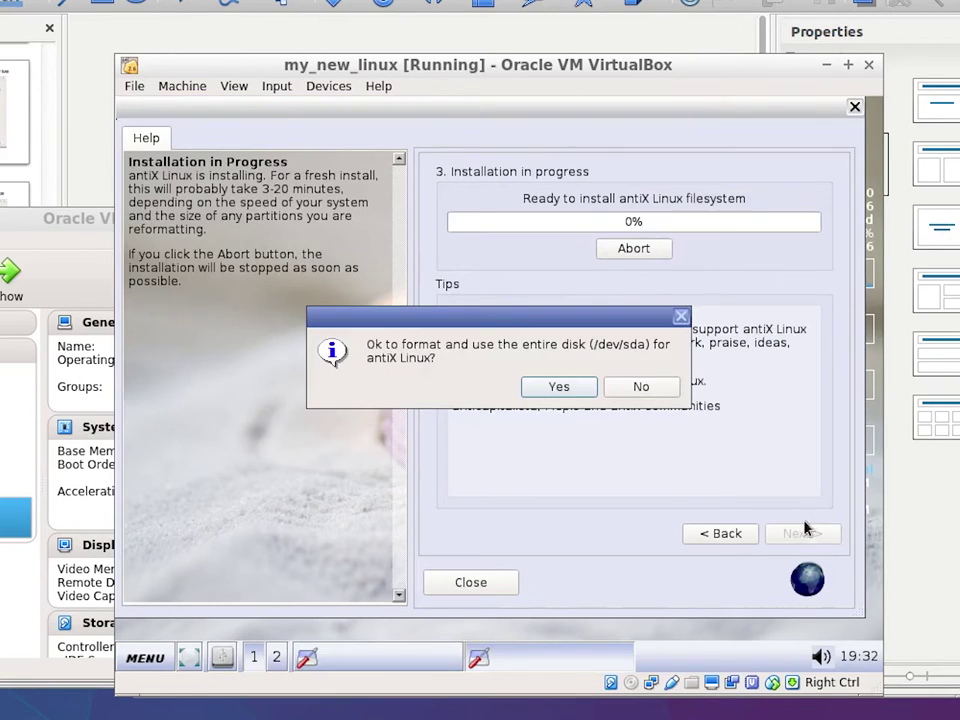
click(557, 388)
click(557, 388)
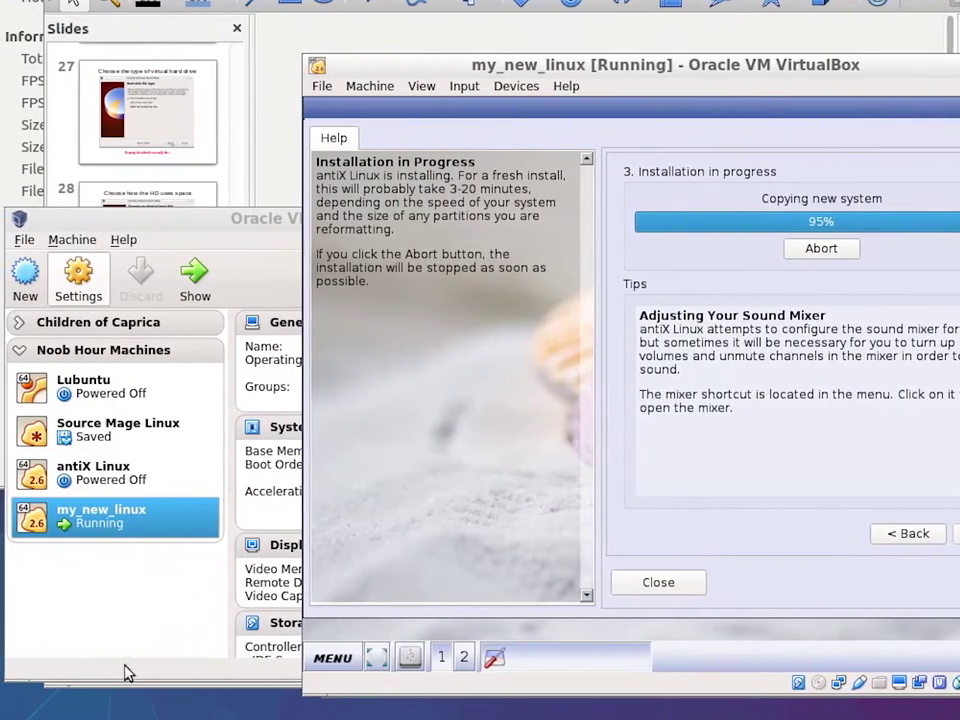
Return to the VM window and accept Install GRUB on MBR of sda
click(47, 511)
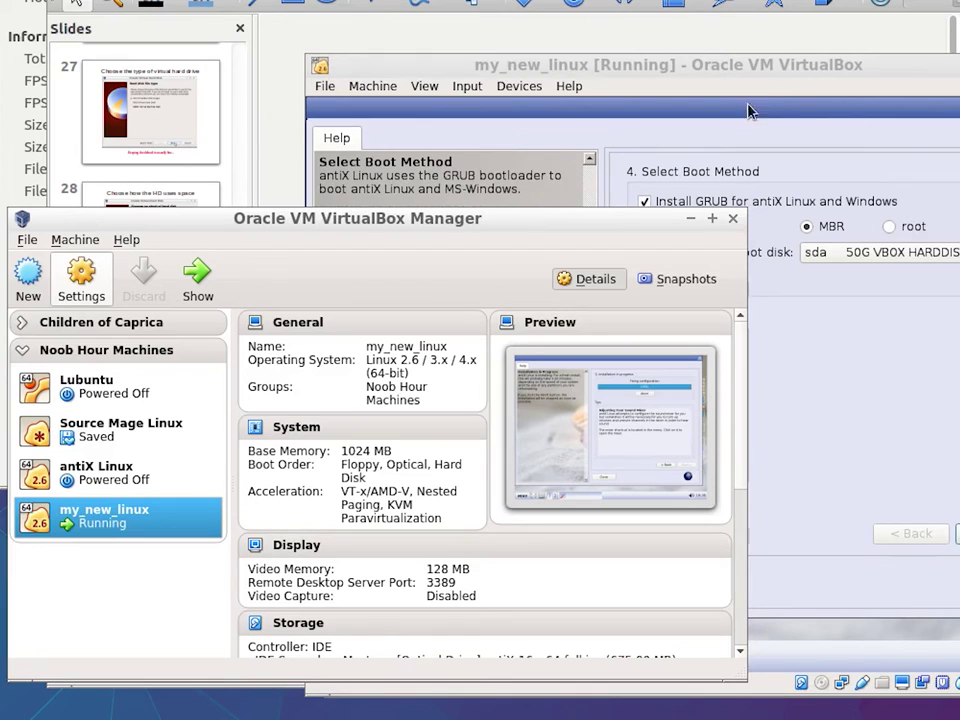
click(735, 69)
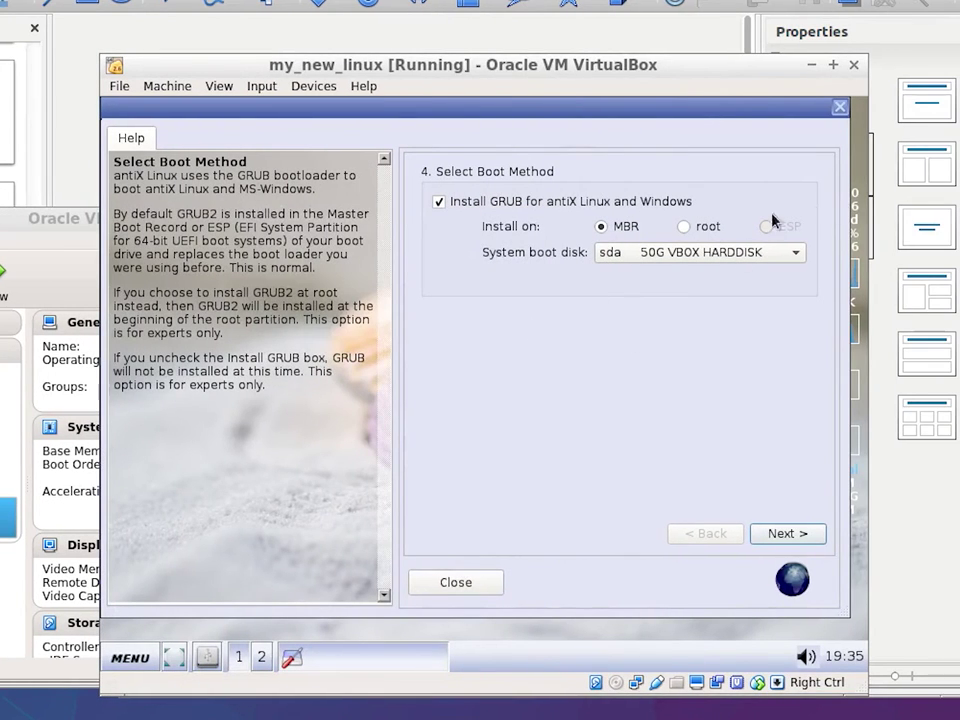
click(788, 534)
Confirm the GRUB install, keeping computer name antix1, domain example.dom and default localization
click(492, 388)
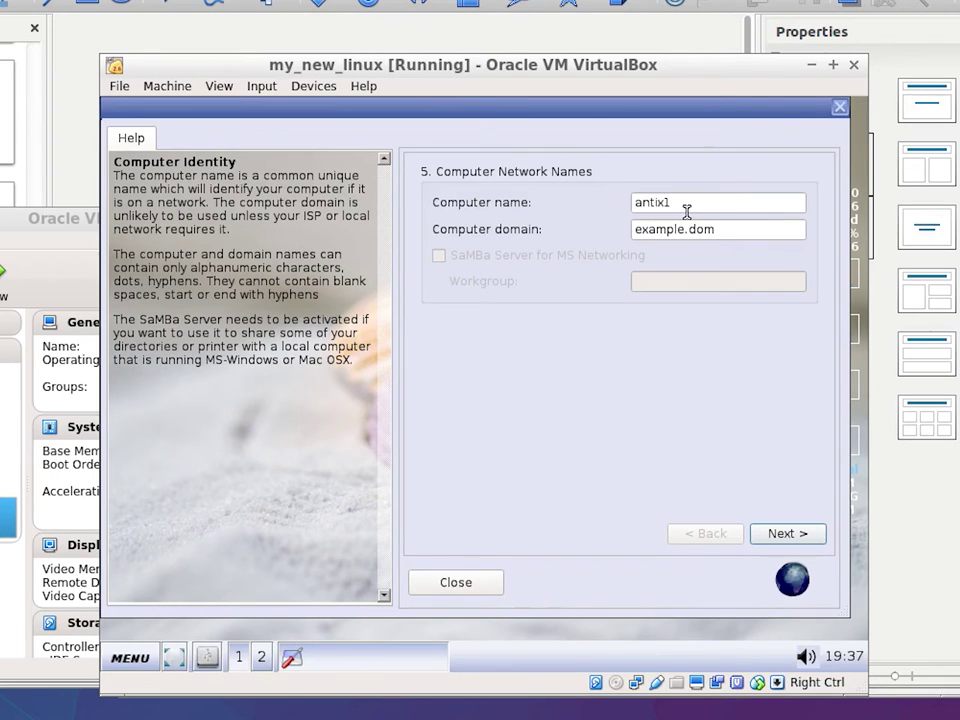
click(789, 536)
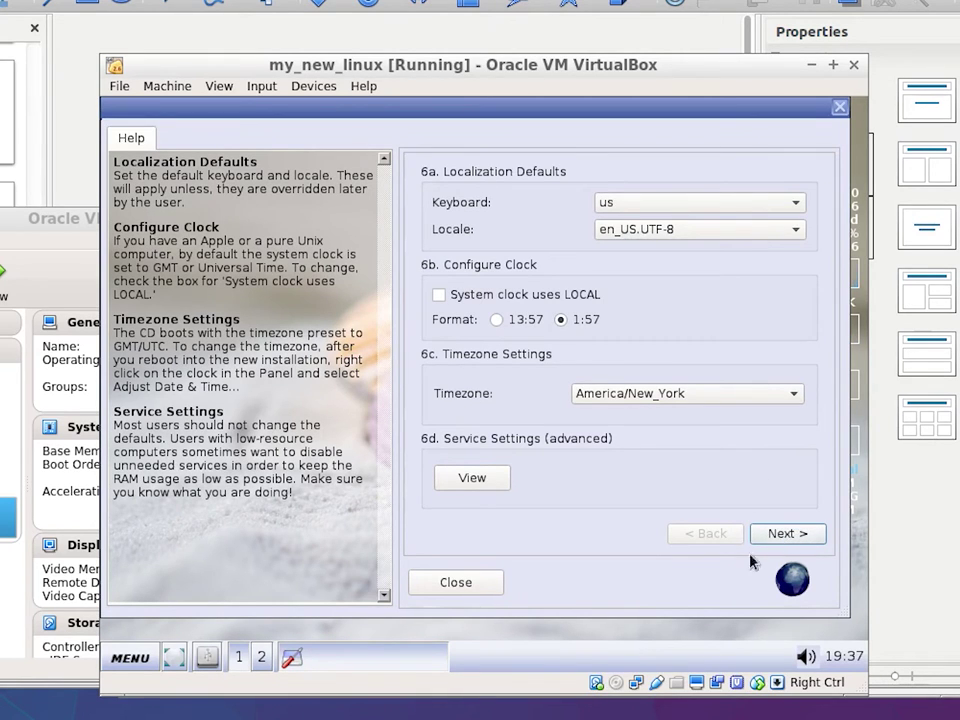
click(786, 535)
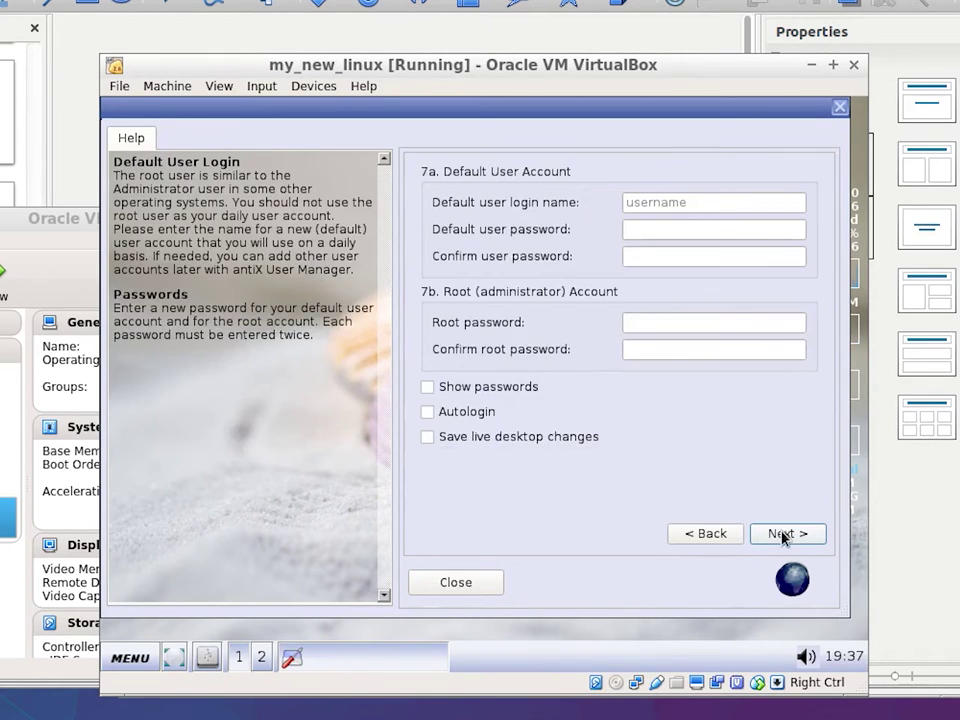
Create user 'installer', enter the user and root passwords twice each, and submit
click(676, 199)
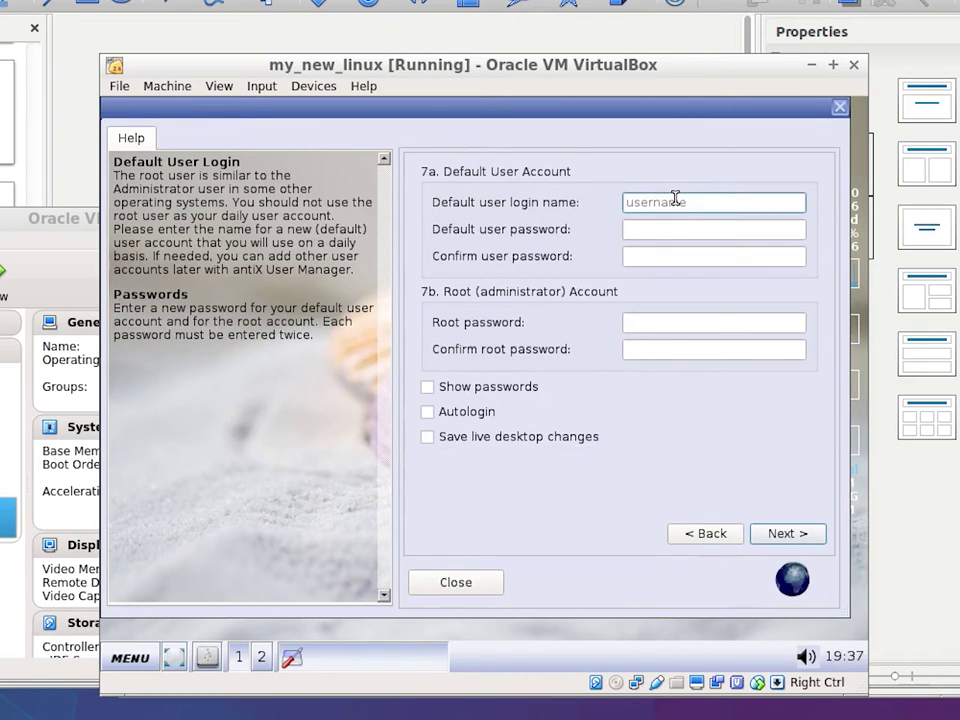
text(installer)
key(Tab)
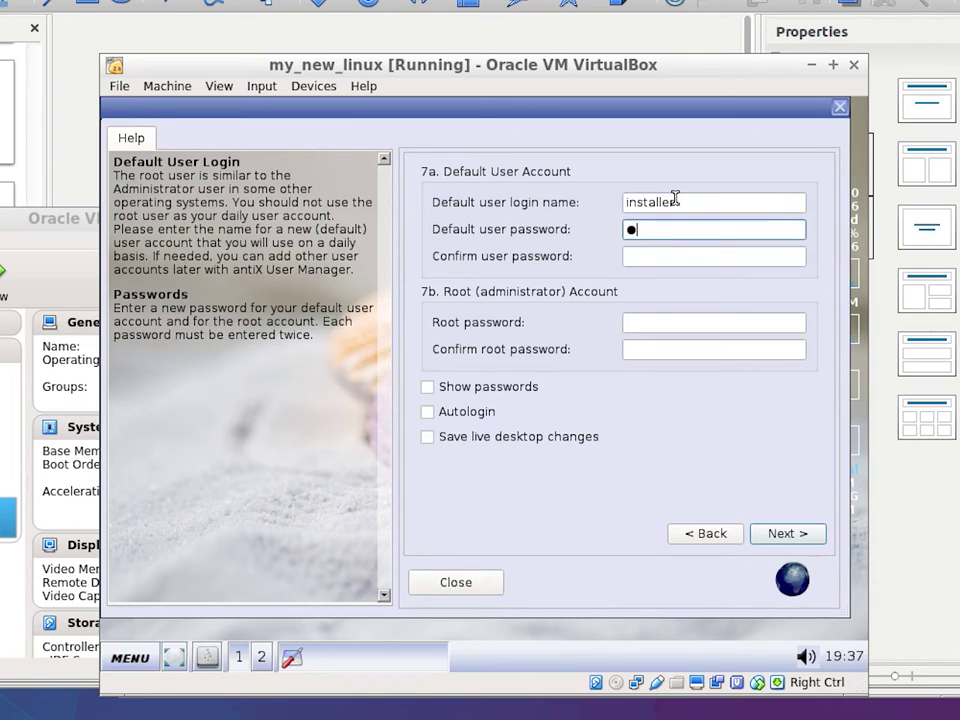
key(Tab)
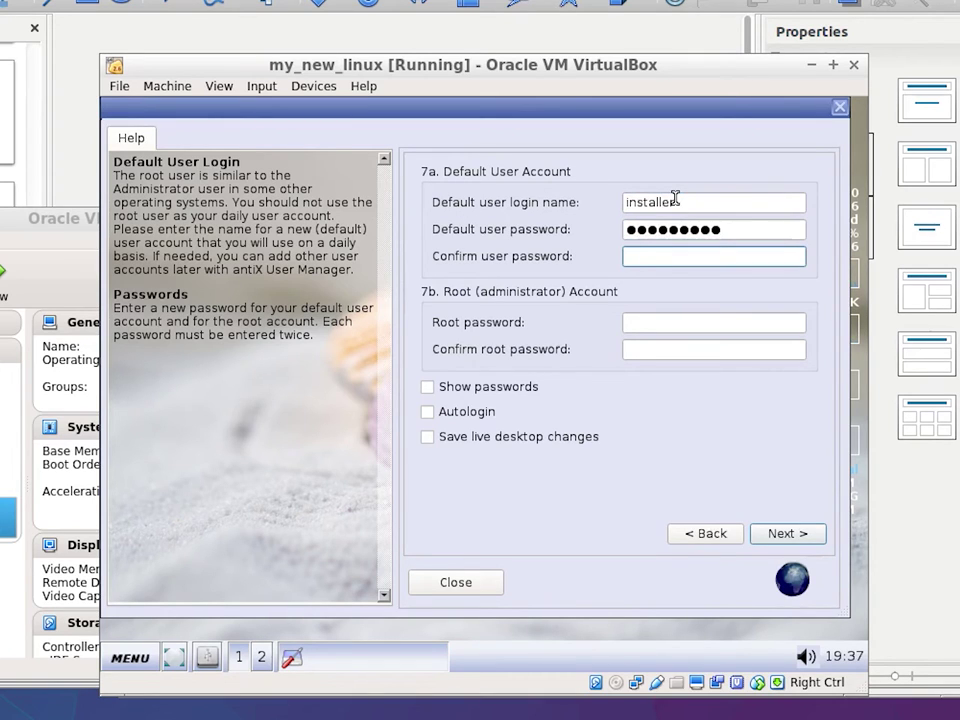
key(Tab)
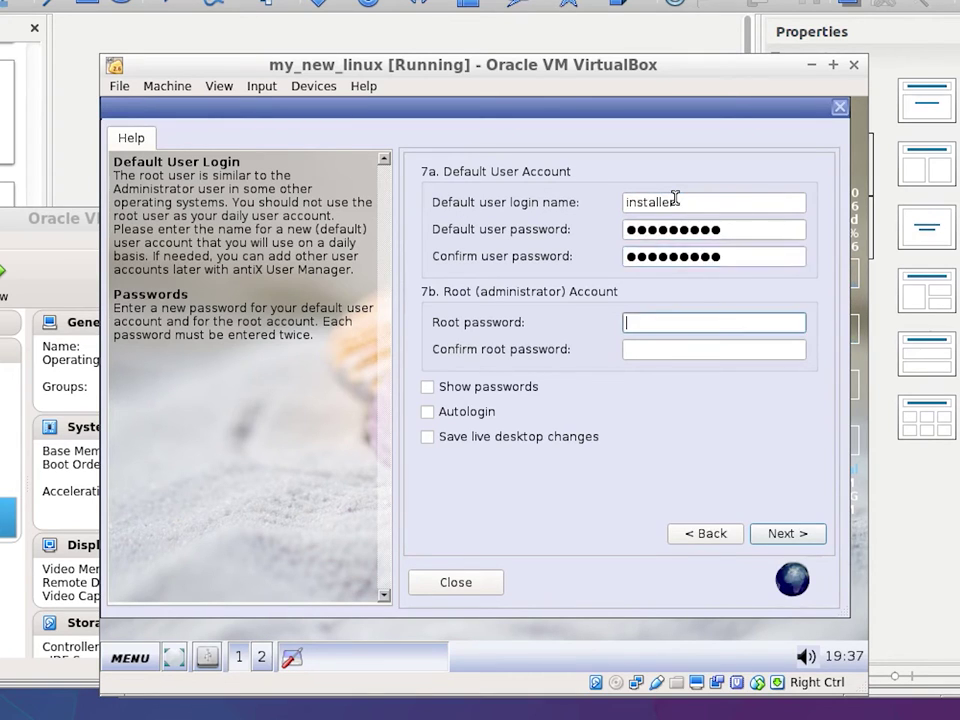
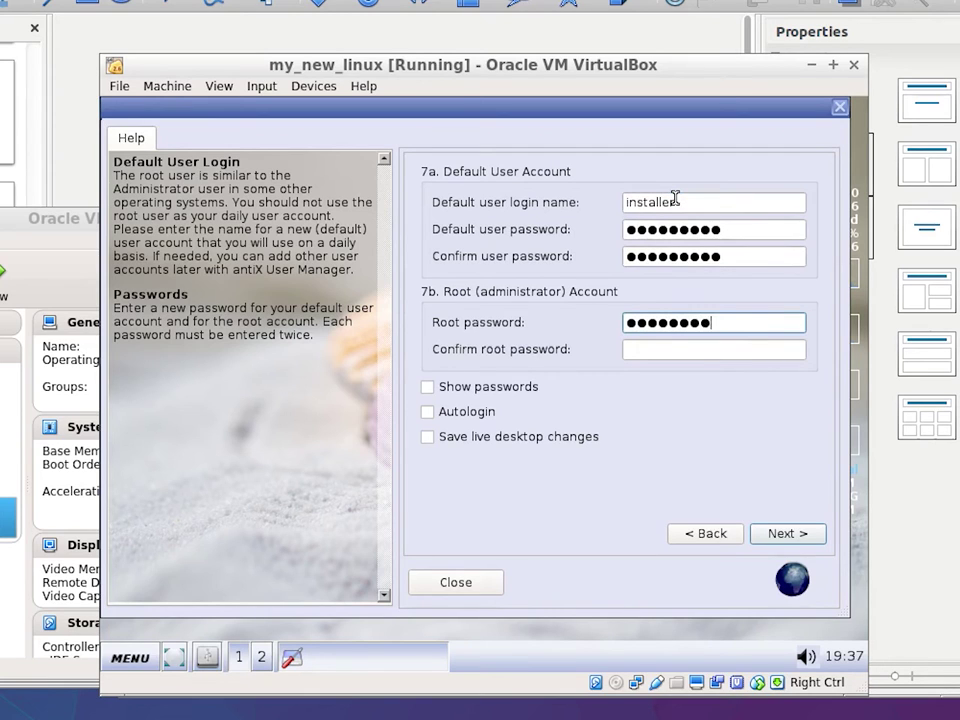
key(Tab)
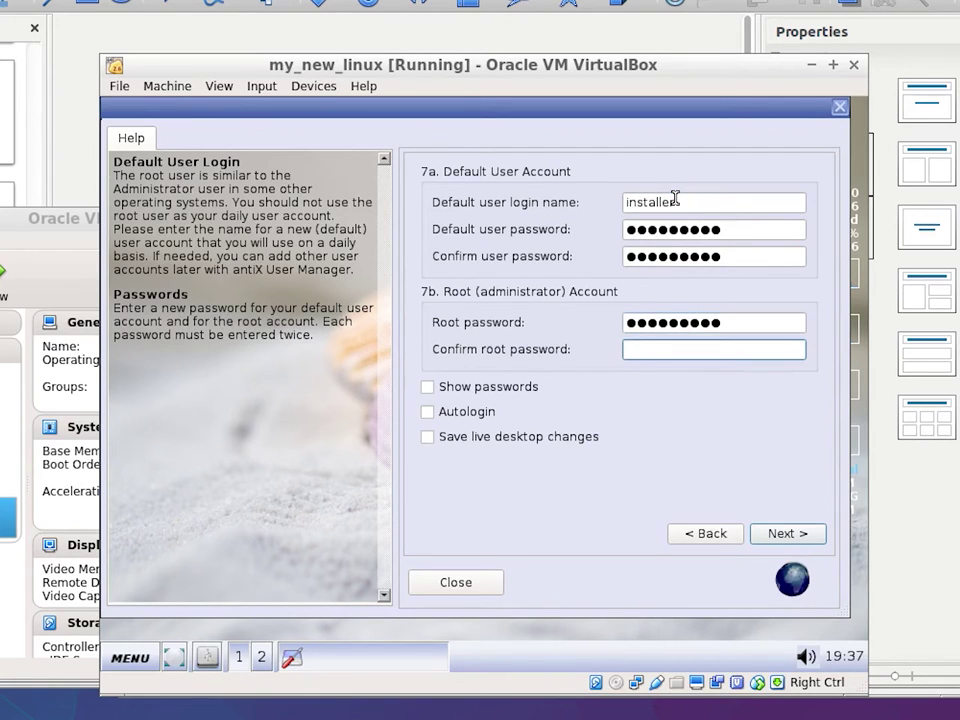
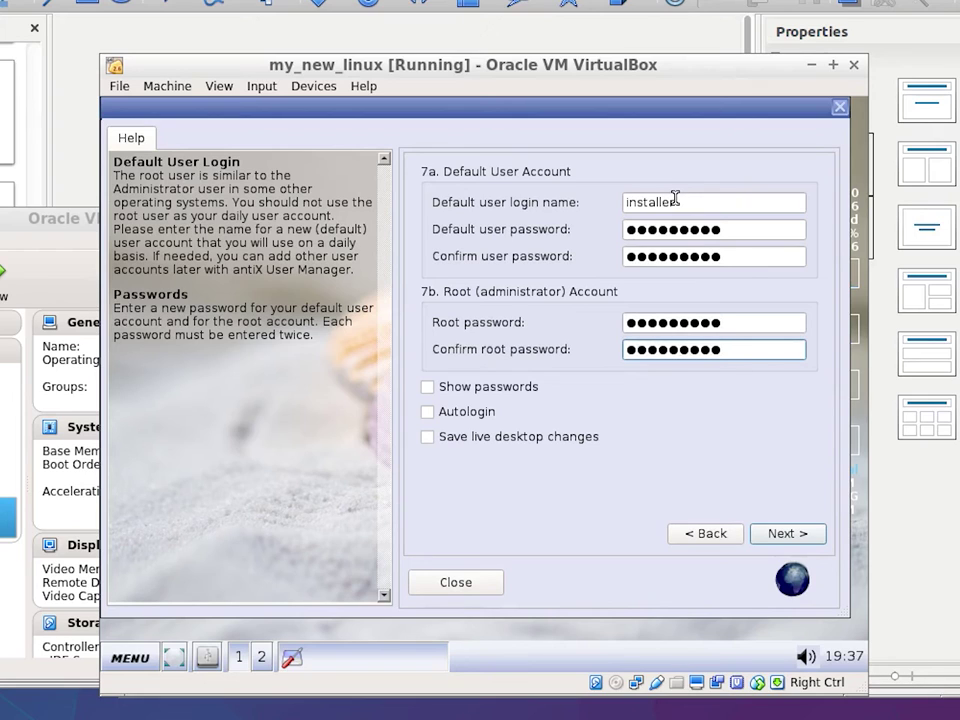
click(785, 536)
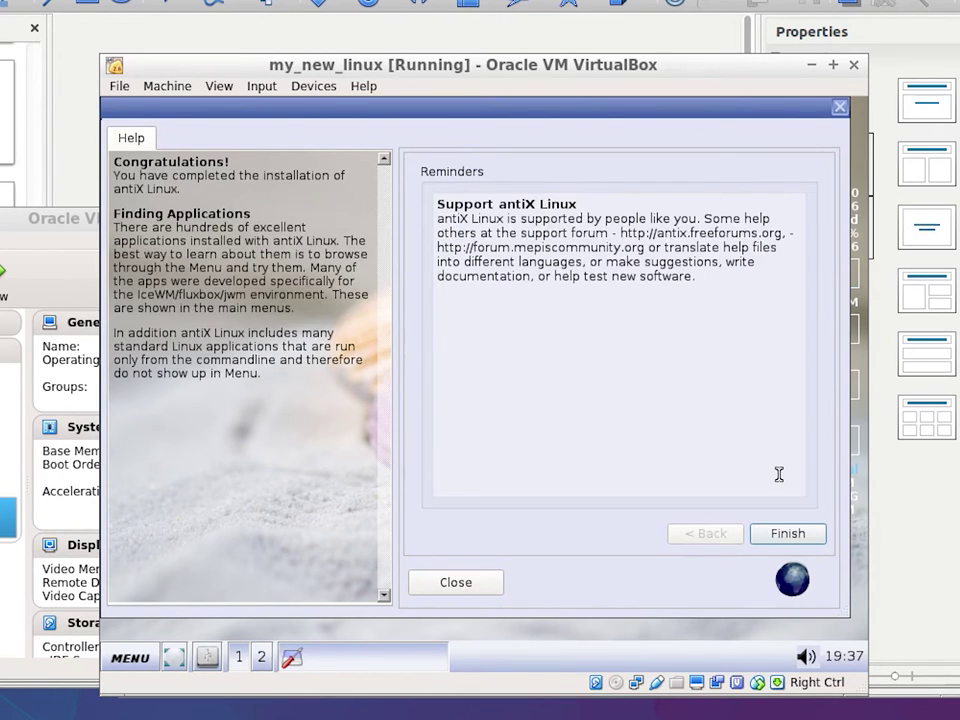
Finish the installation and reboot the VM past the remove-the-disc prompt
click(789, 534)
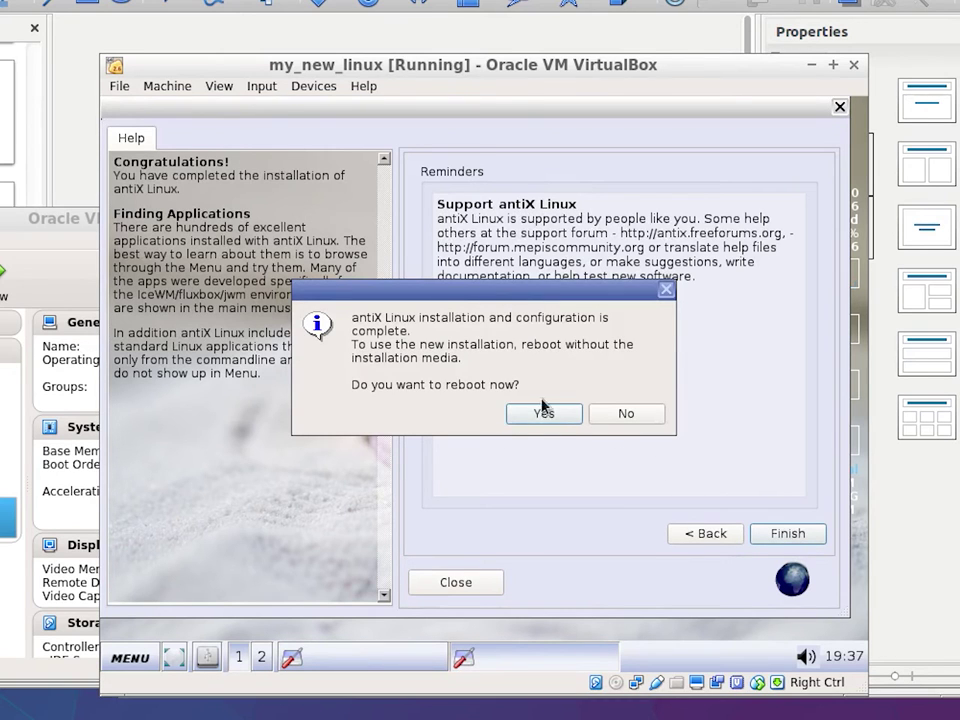
click(542, 414)
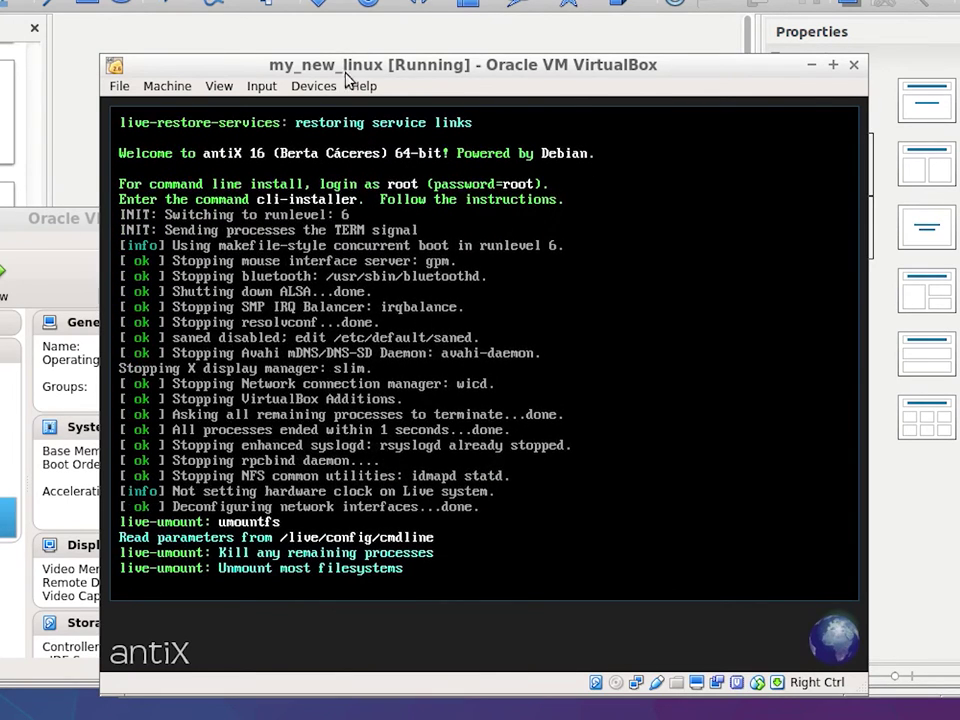
click(313, 86)
mouse_move(345, 106)
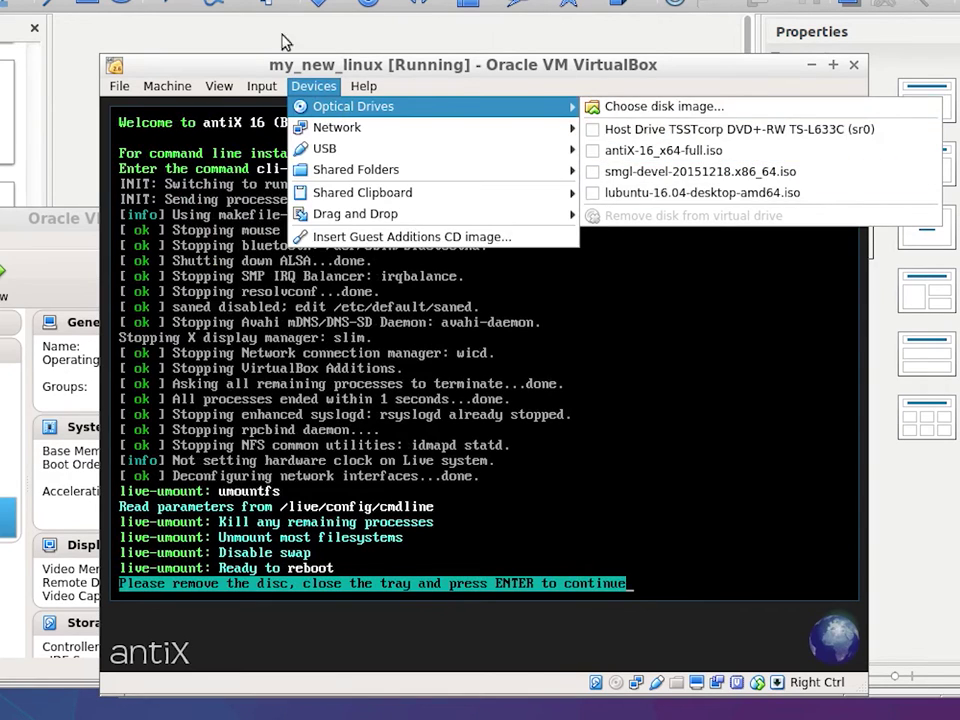
key(Left)
click(658, 206)
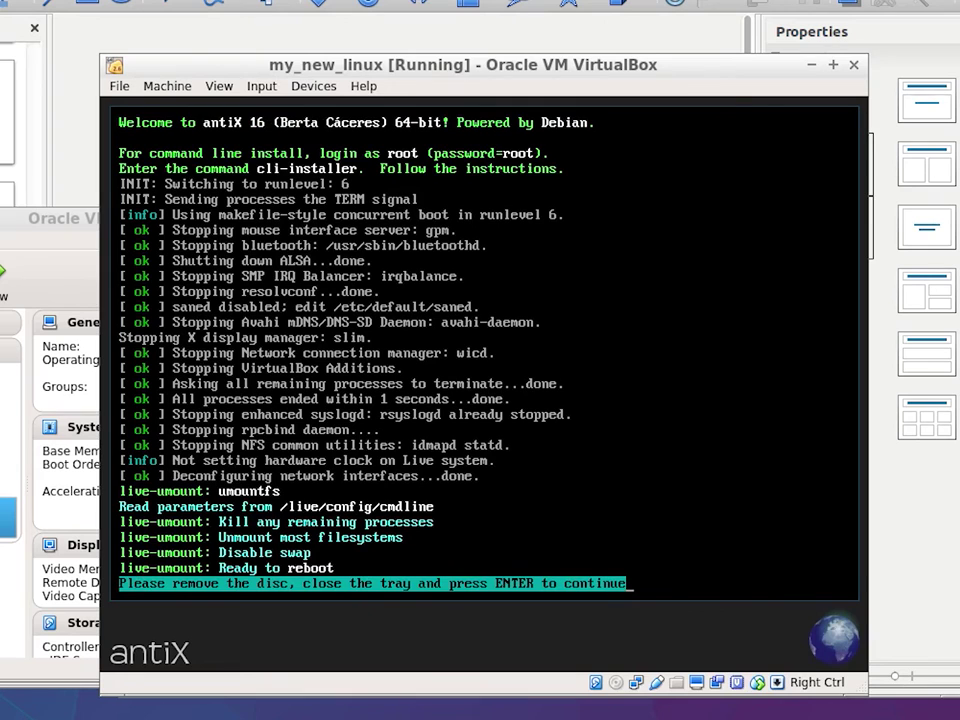
key(Return)
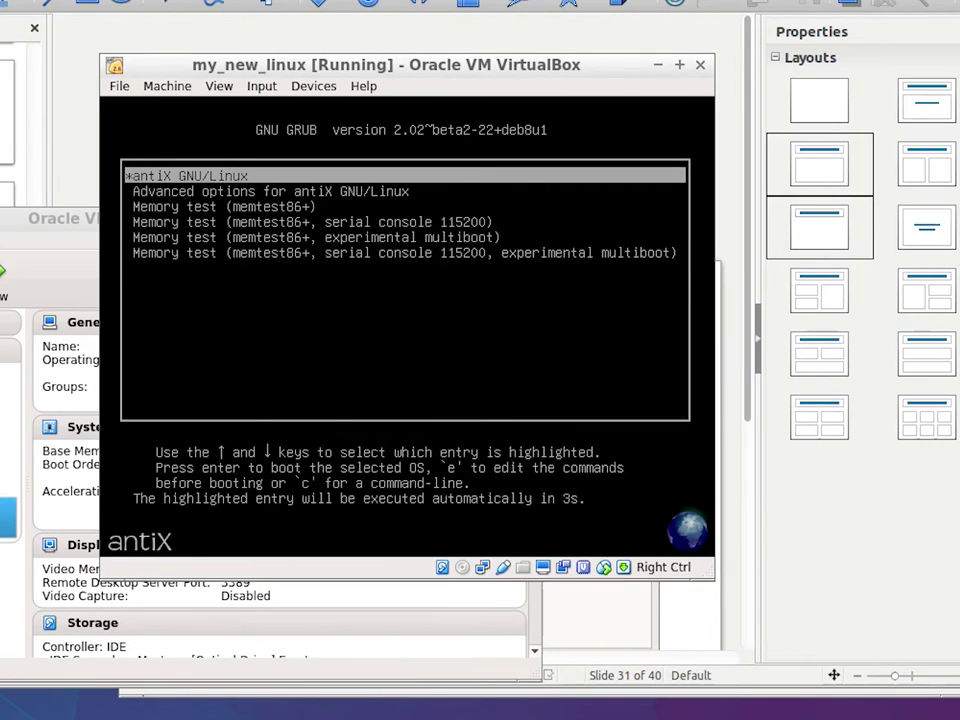
Boot the antiX GNU/Linux GRUB entry to reach the login screen
key(Return)
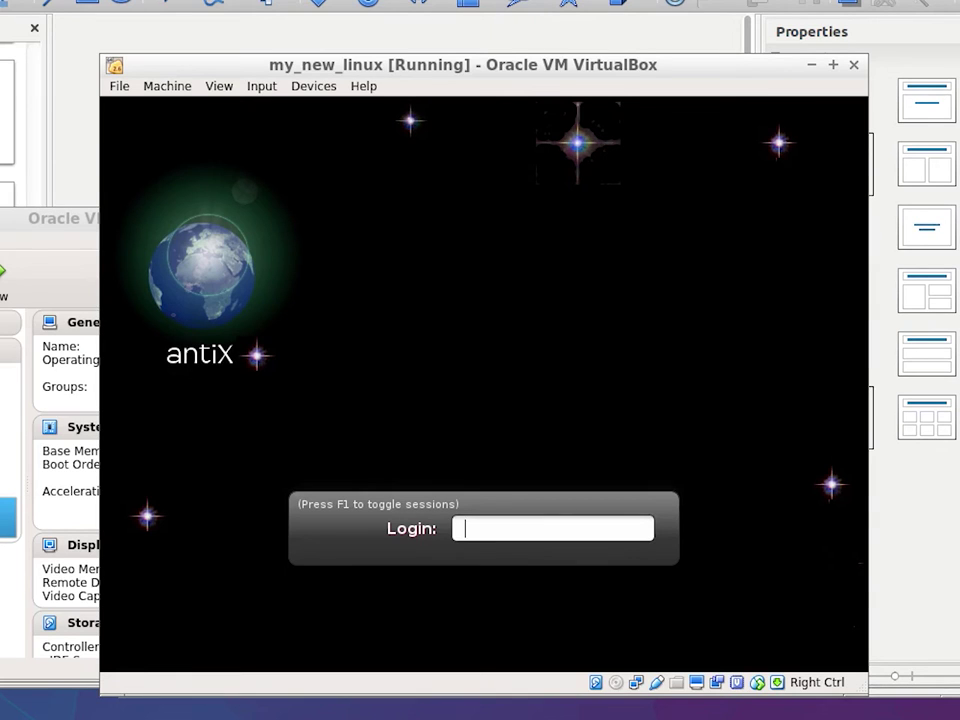
Log in as 'installer' with the account password and launch Firefox from MENU > Web Browser
text(installe)
key(BackSpace)
key(BackSpace)
key(BackSpace)
text(ller)
key(Return)
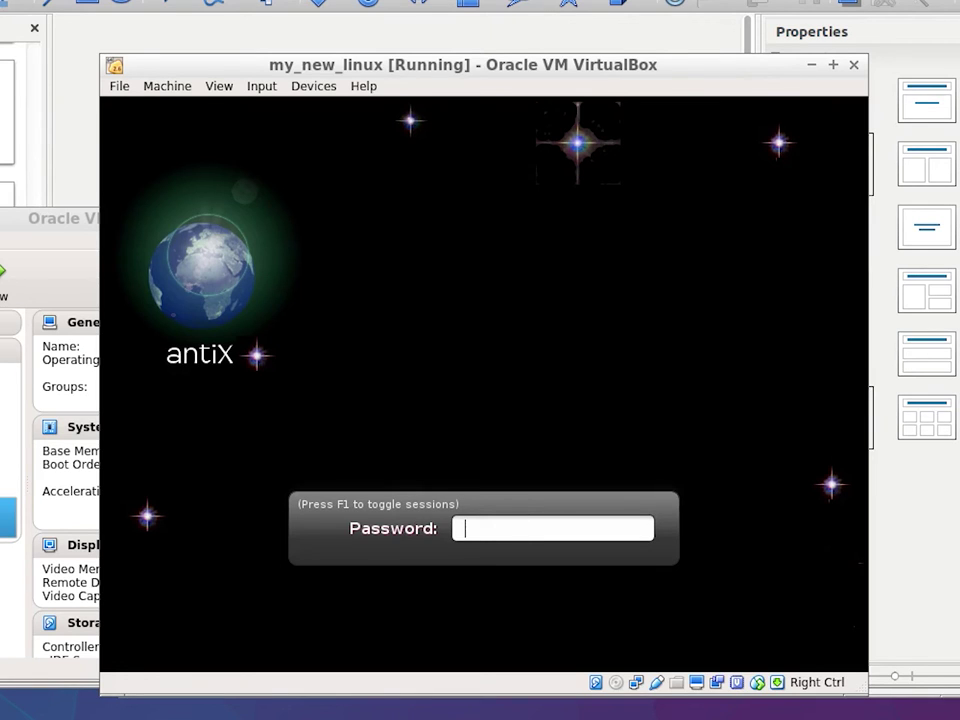
key(Return)
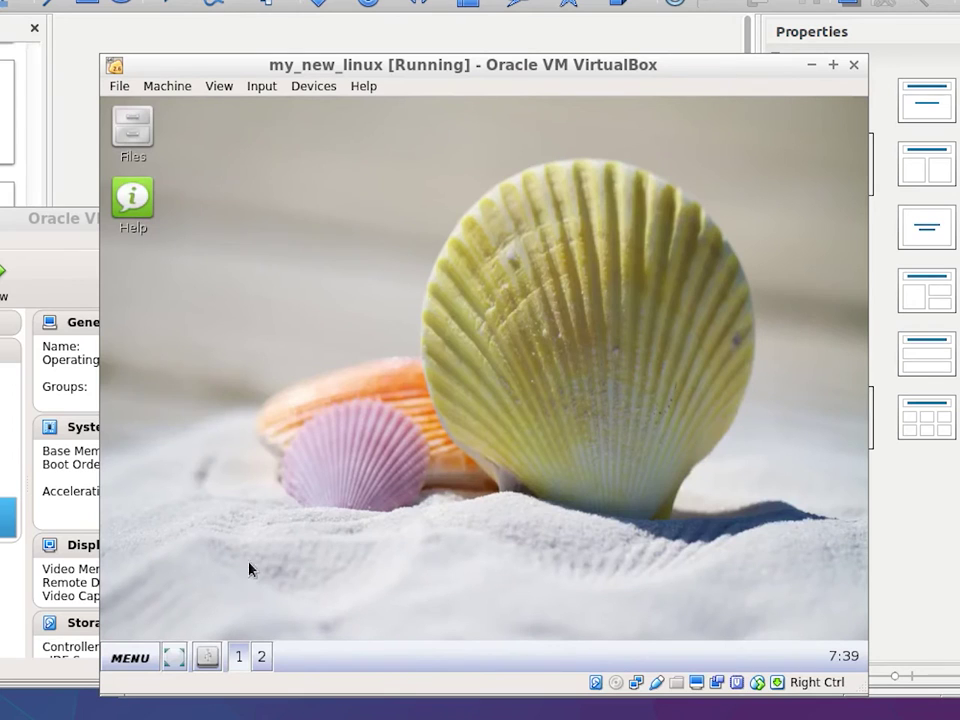
click(132, 658)
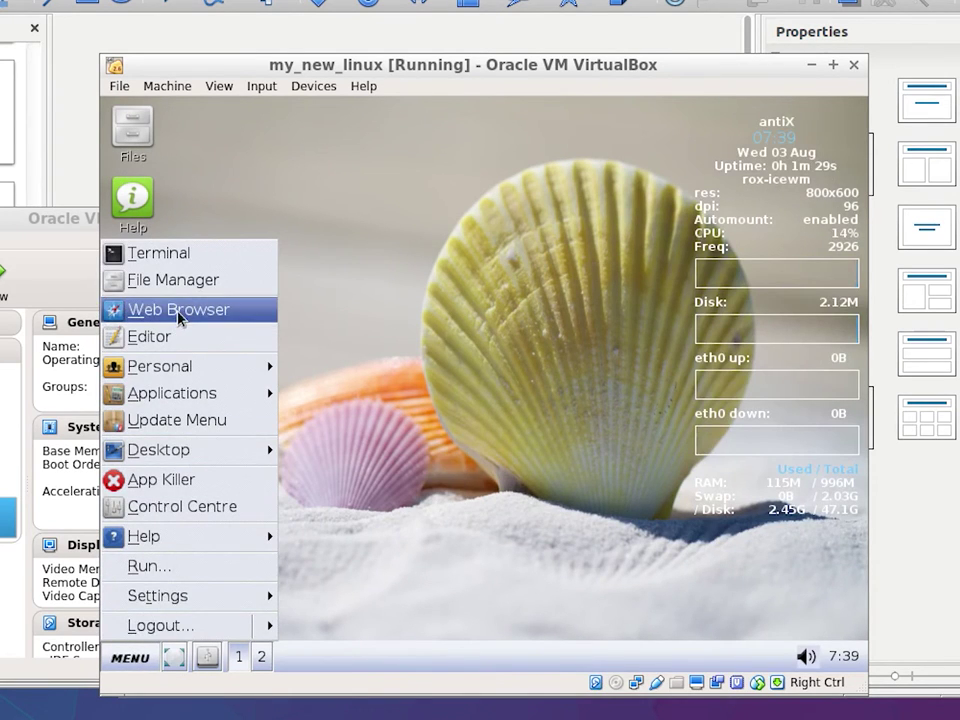
click(180, 313)
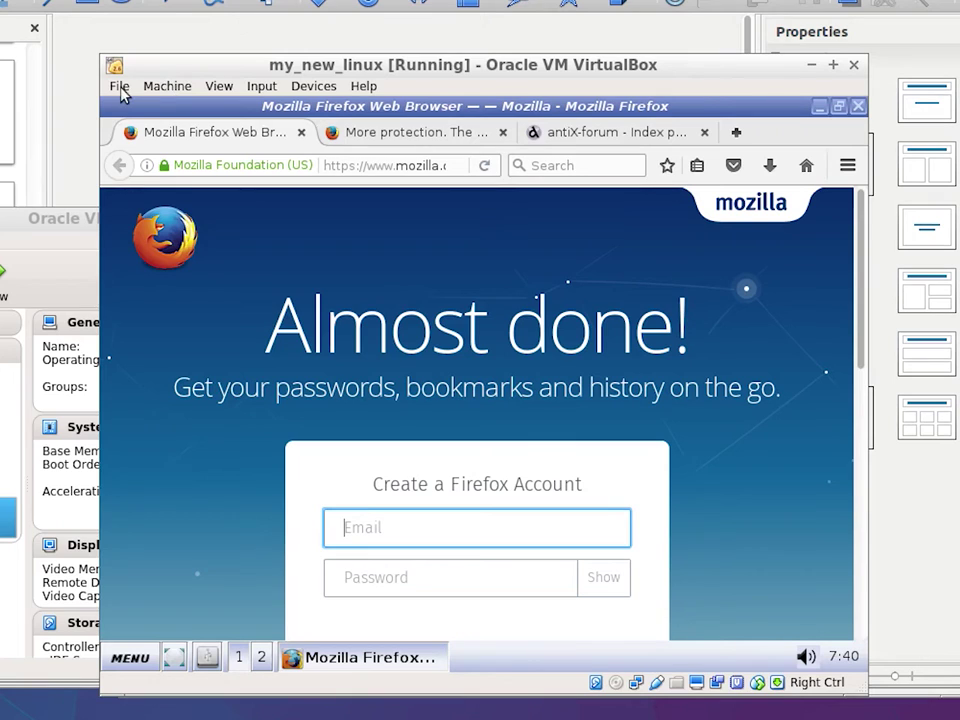
Switch the VM to full-screen mode with Host+F and confirm Switch
click(120, 88)
mouse_move(171, 88)
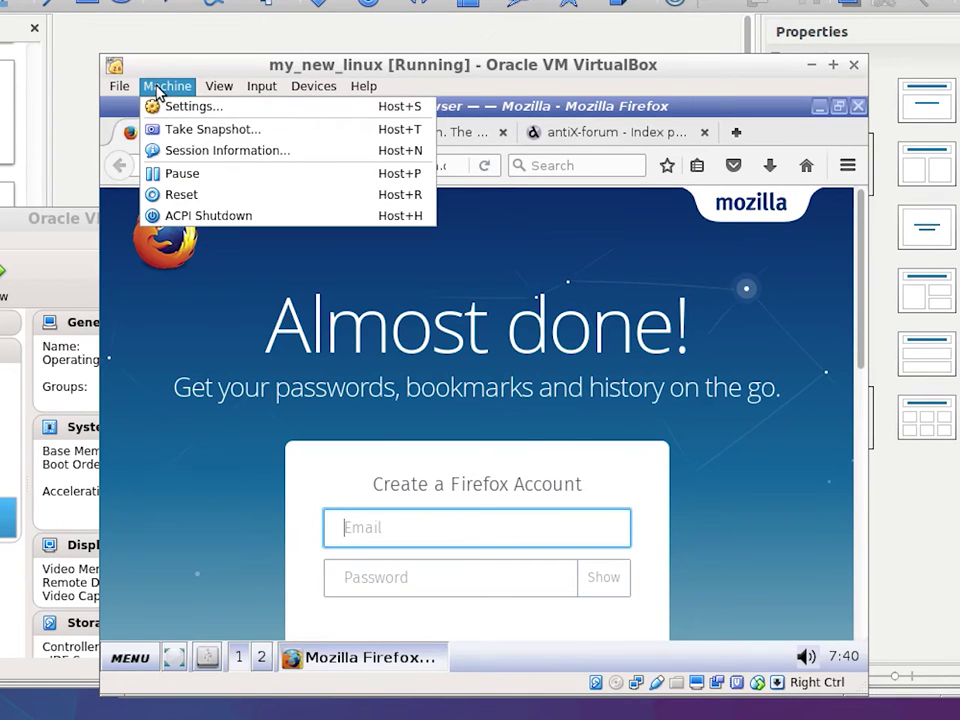
mouse_move(232, 88)
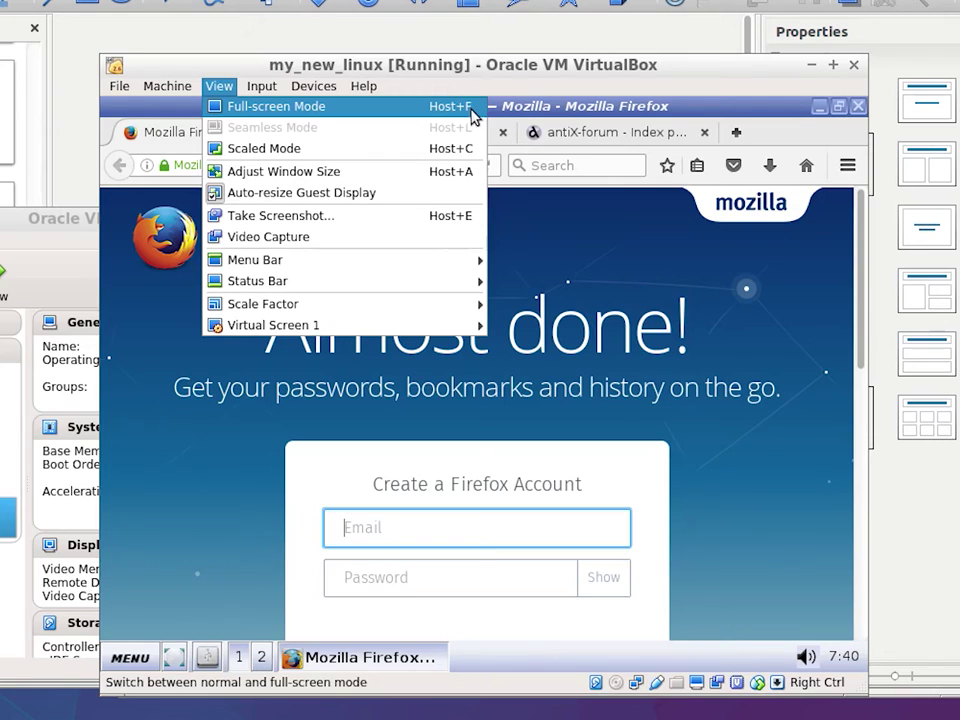
click(546, 245)
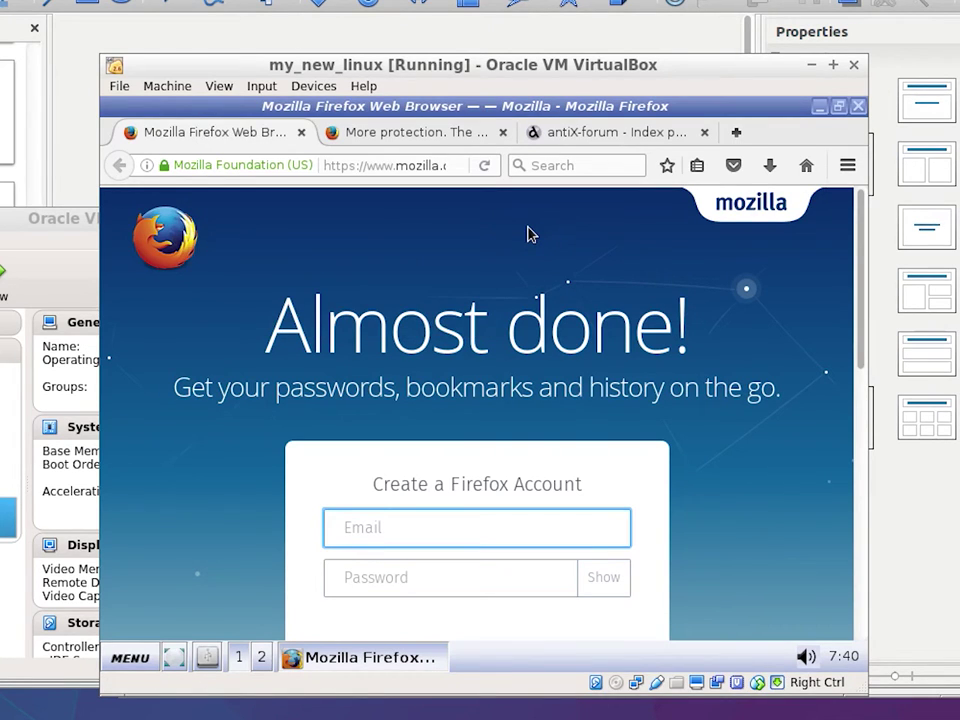
key(Control_R+f)
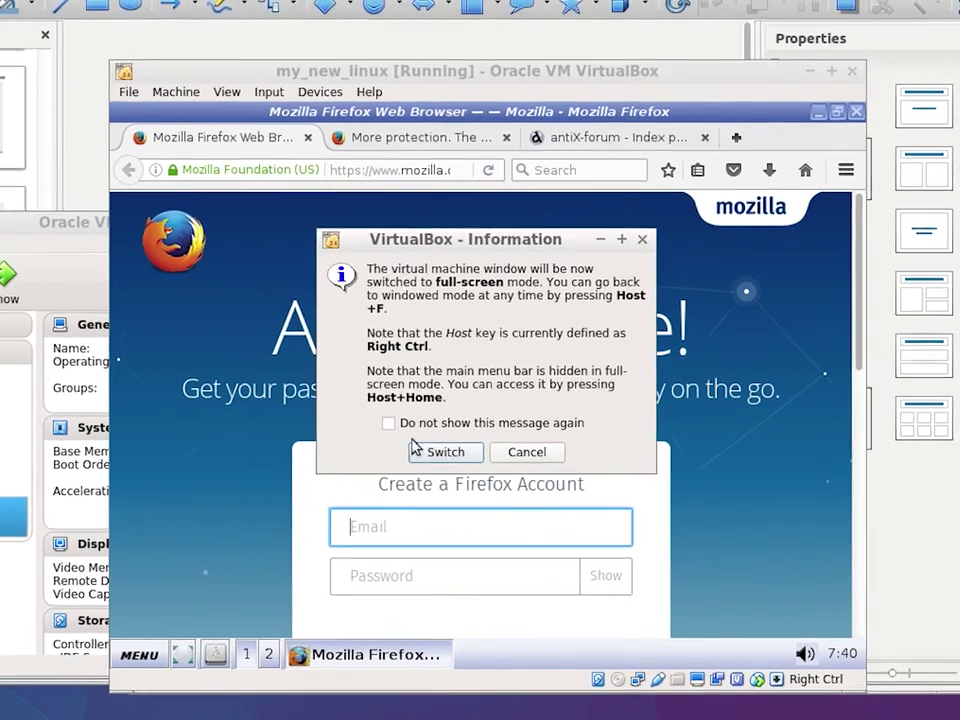
click(418, 450)
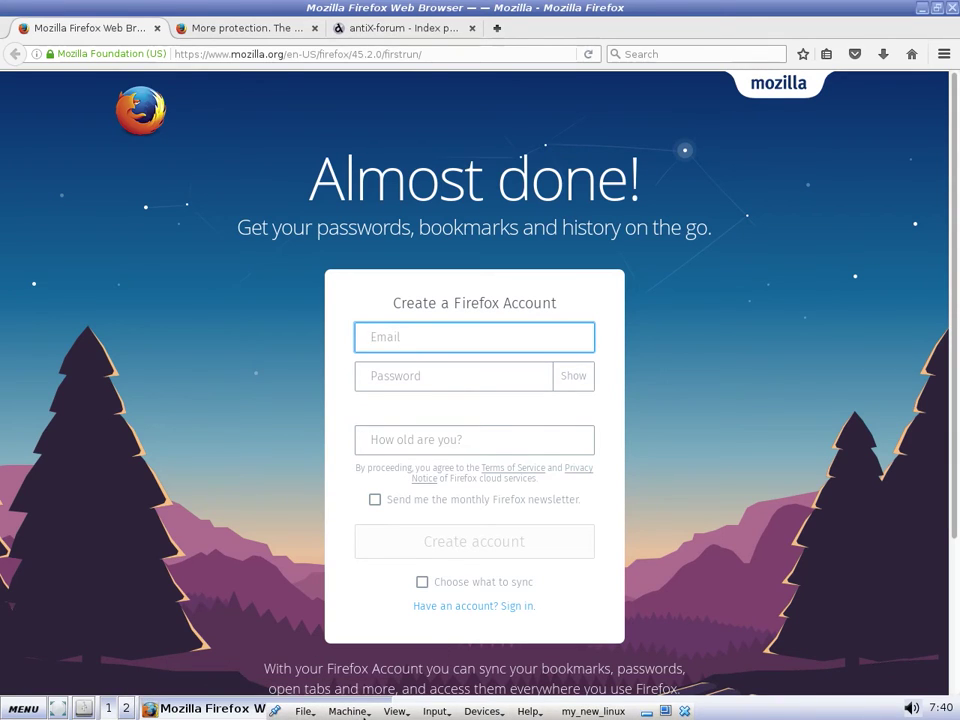
Quit Firefox, confirming closing all three tabs
click(396, 711)
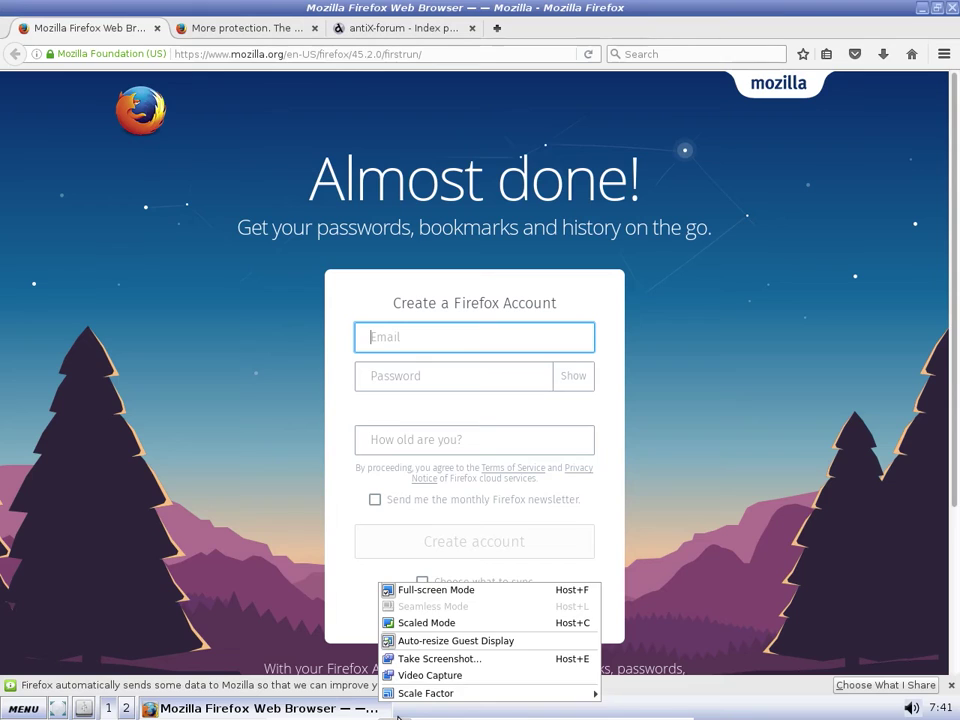
click(179, 524)
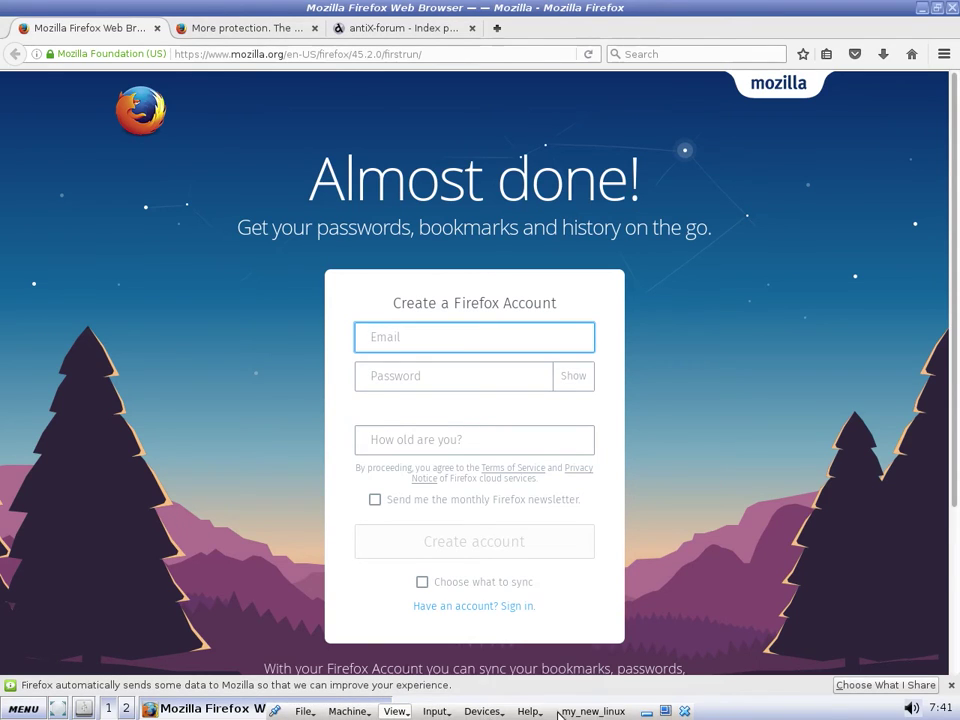
key(ctrl+q)
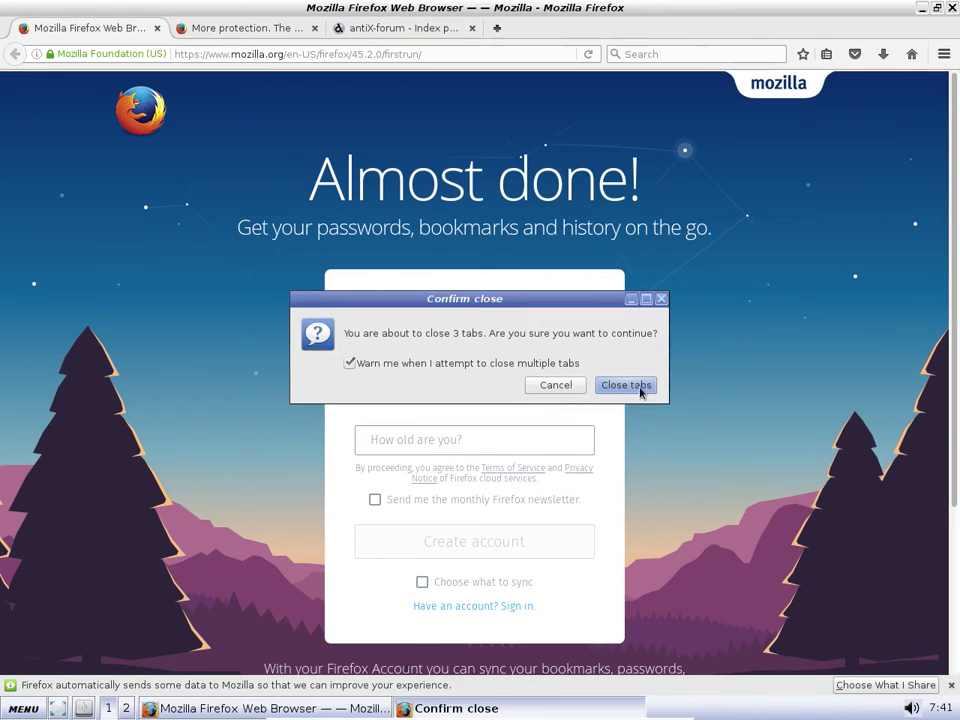
click(640, 386)
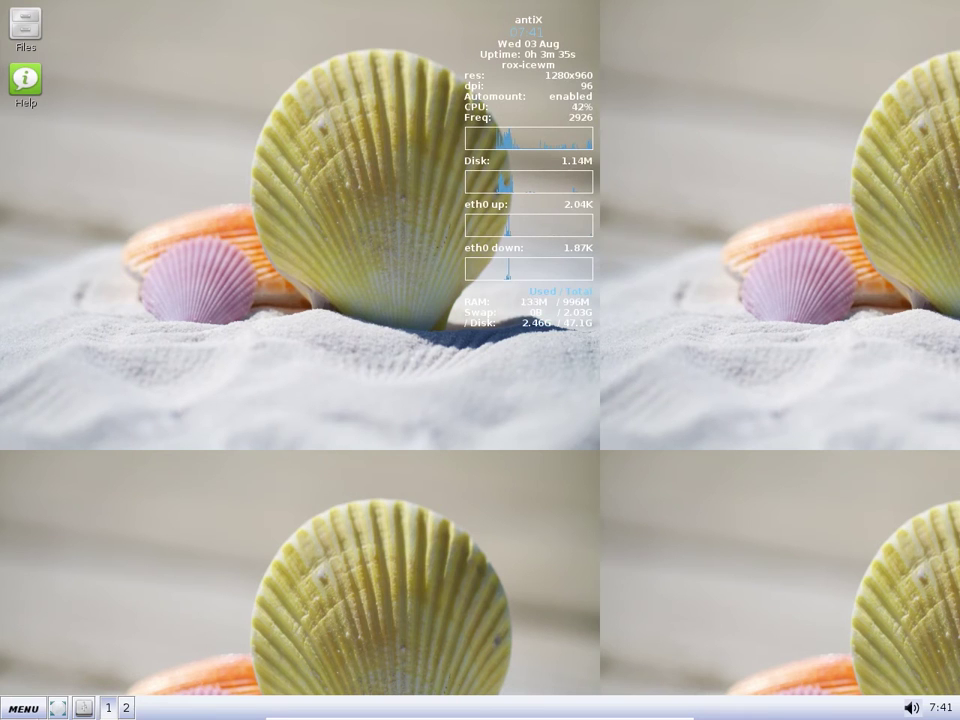
Launch a terminal from the antiX start menu
click(20, 709)
mouse_move(82, 505)
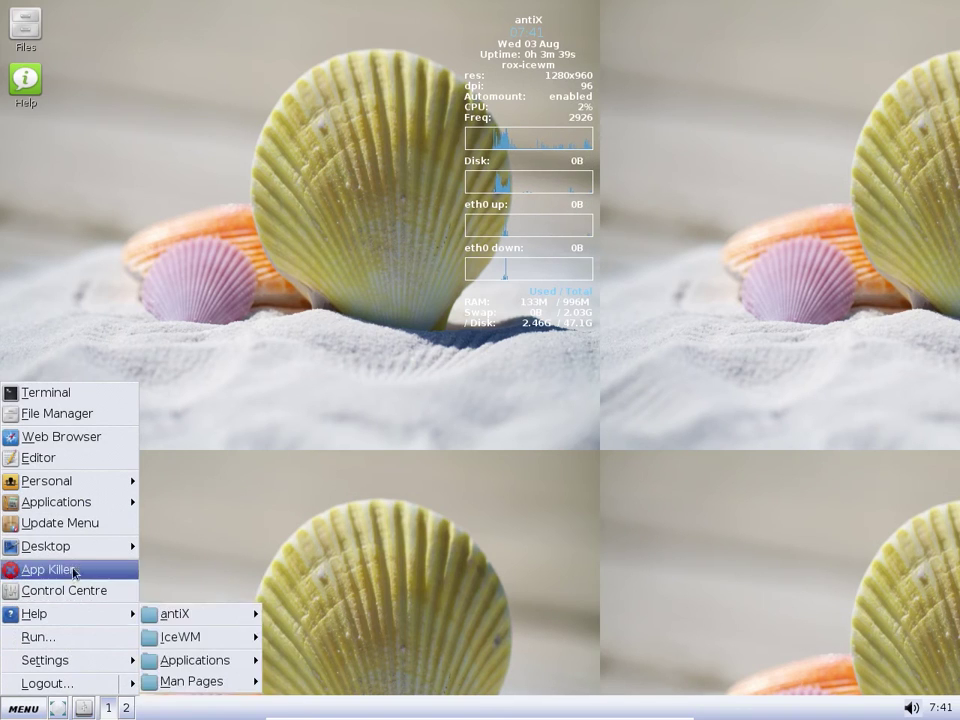
click(81, 396)
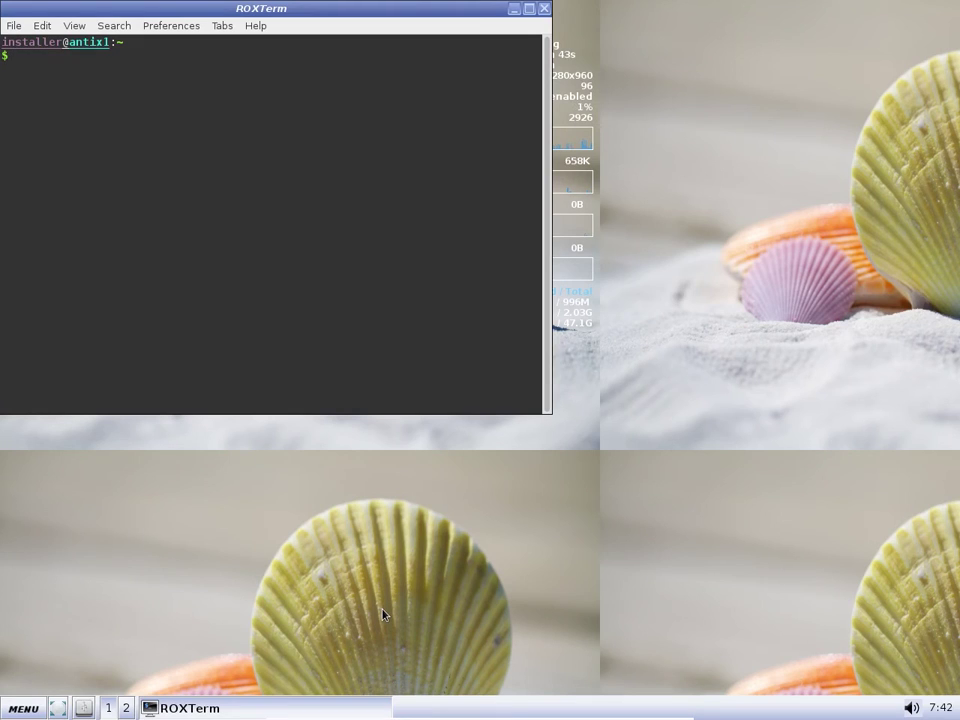
Run 'sudo apt-get purge *' in the terminal
text(sudo apt-get remove)
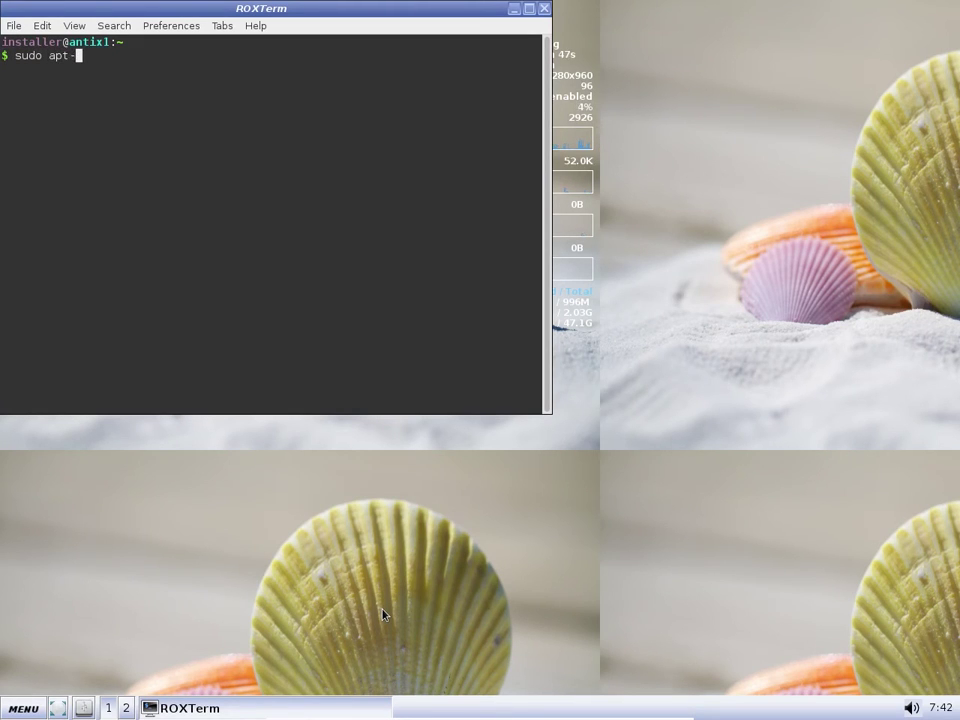
key(BackSpace)
key(BackSpace)
key(BackSpace)
key(BackSpace)
key(BackSpace)
key(BackSpace)
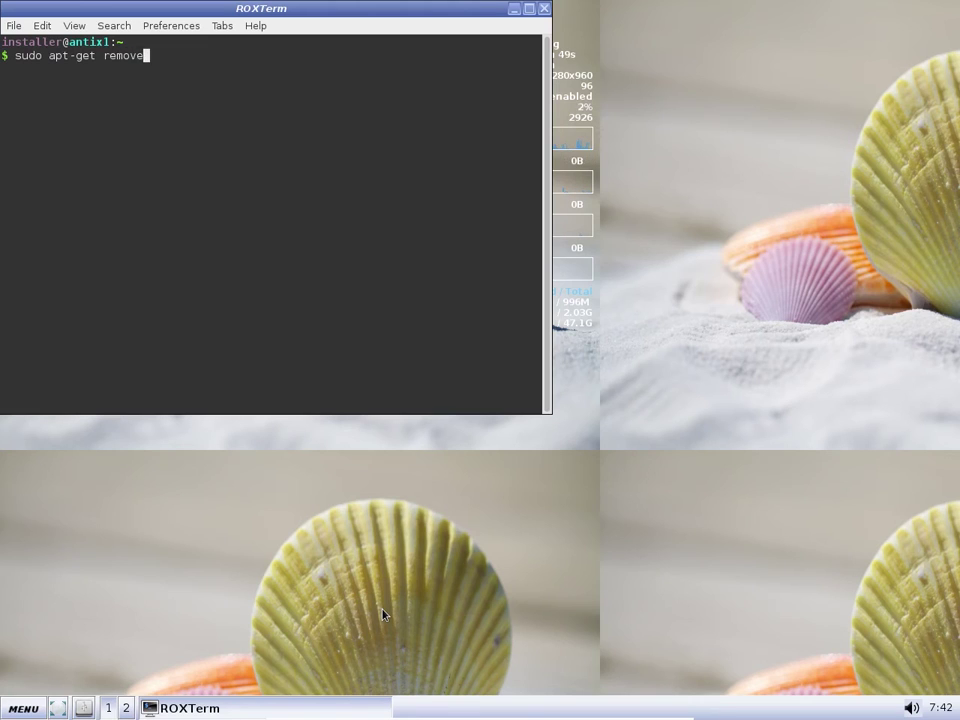
text(purge *)
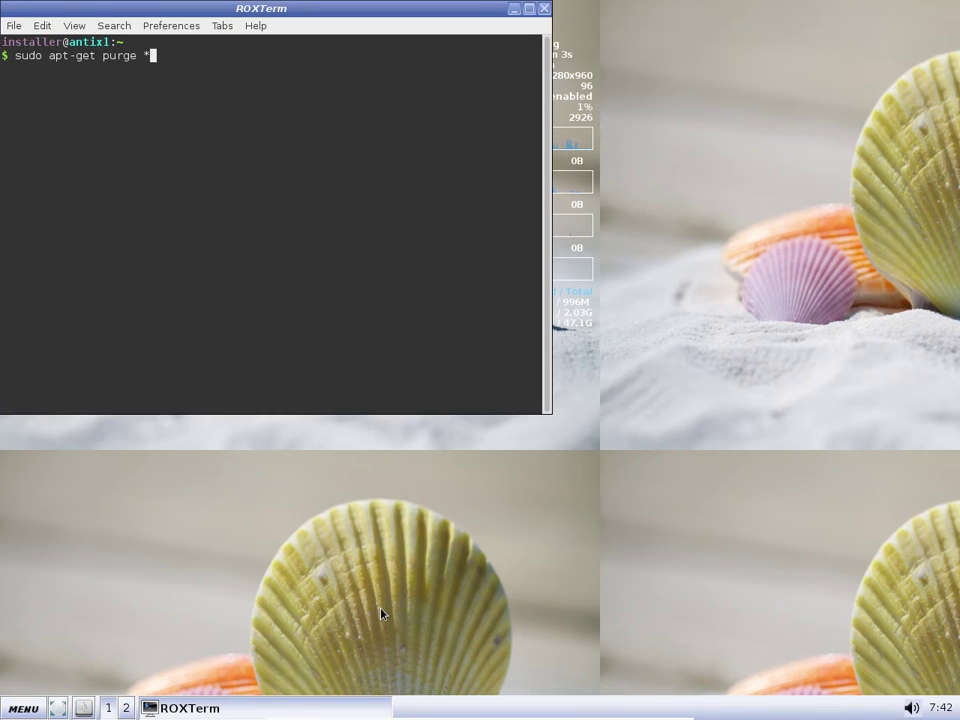
key(Return)
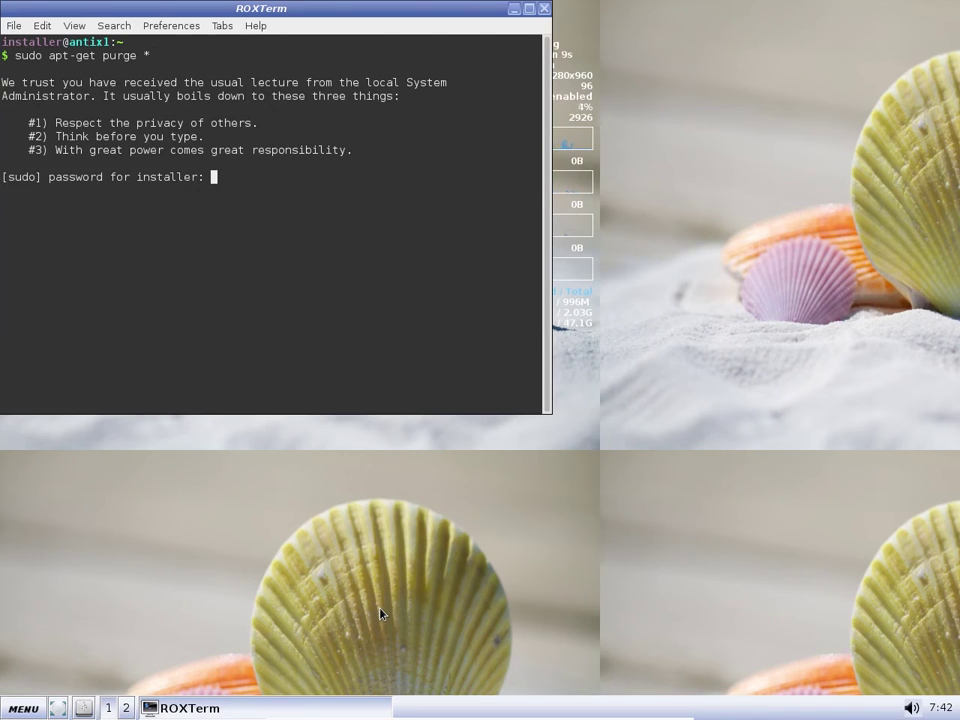
Submit the sudo password, then list the home folder with ls and select the folder names
key(Return)
key(Up)
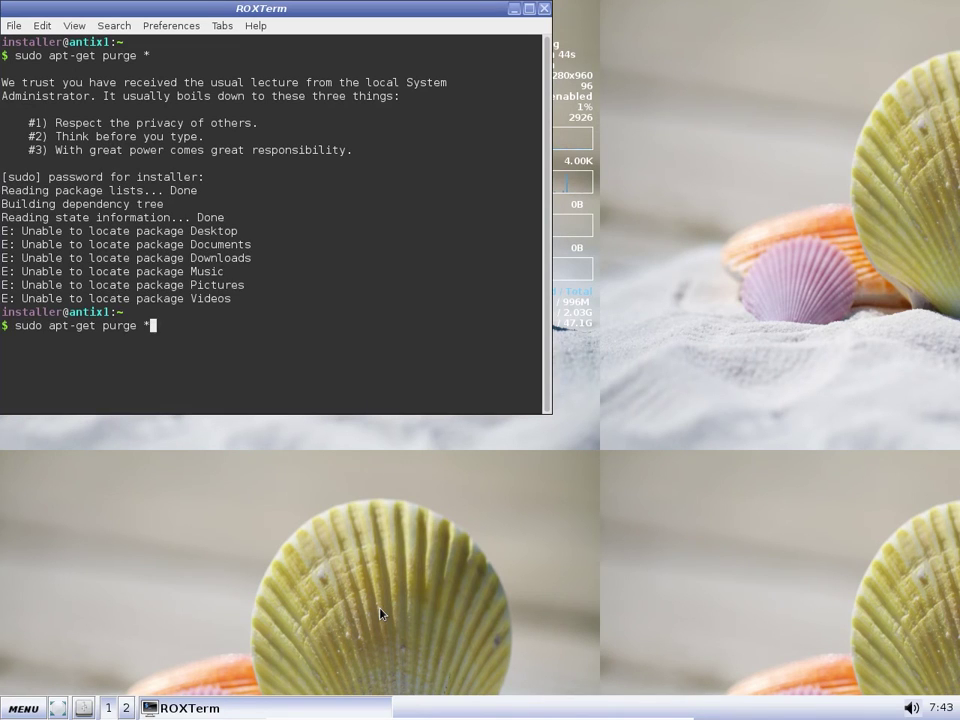
key(Down)
text(ls)
key(Return)
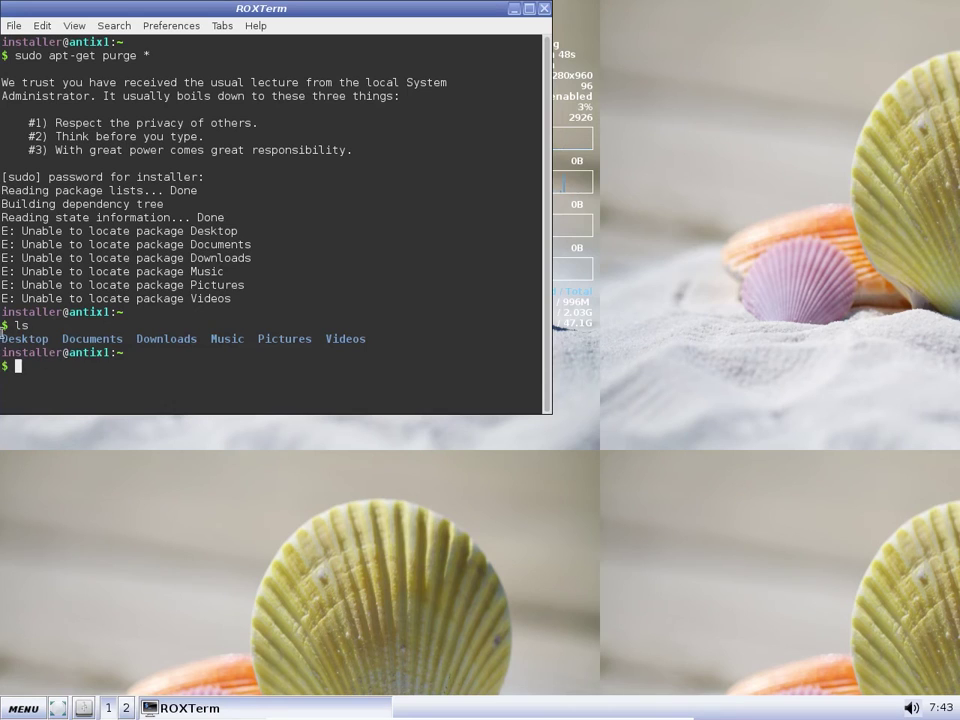
drag(15, 338, 371, 335)
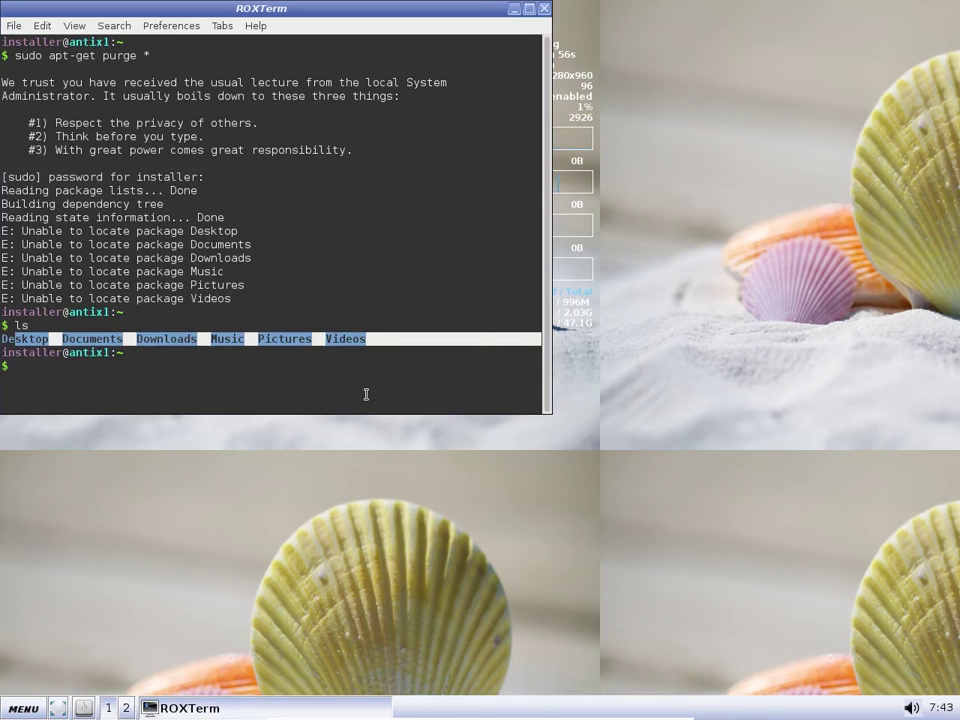
Rerun the failed command as 'sudo apt-get autoremove *'
key(Up)
key(Up)
key(Left)
key(Left)
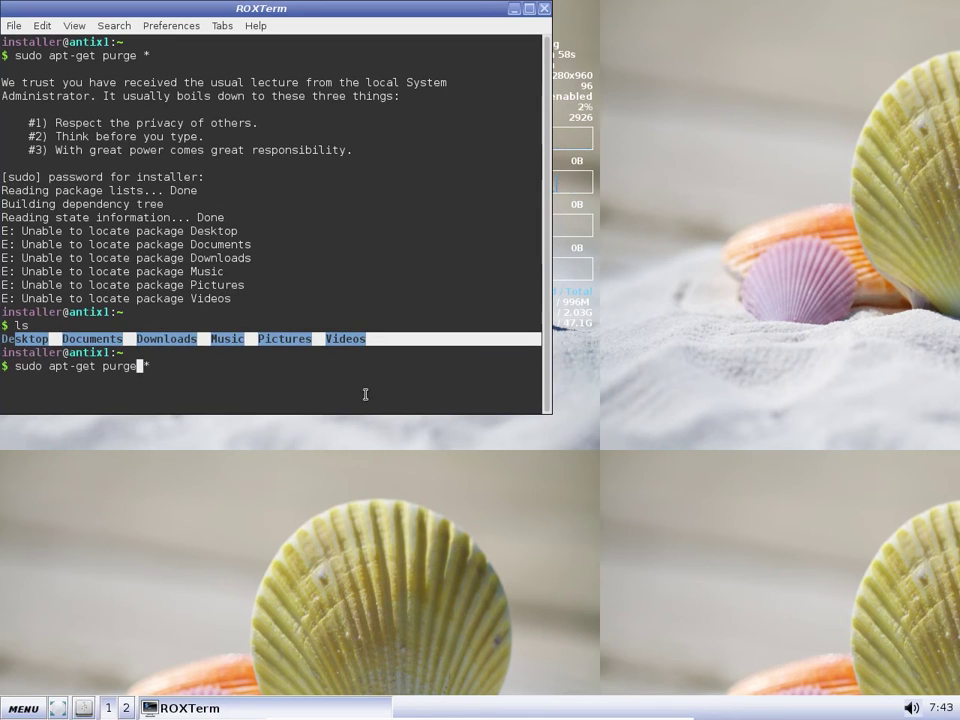
key(BackSpace)
key(BackSpace)
key(BackSpace)
key(BackSpace)
key(BackSpace)
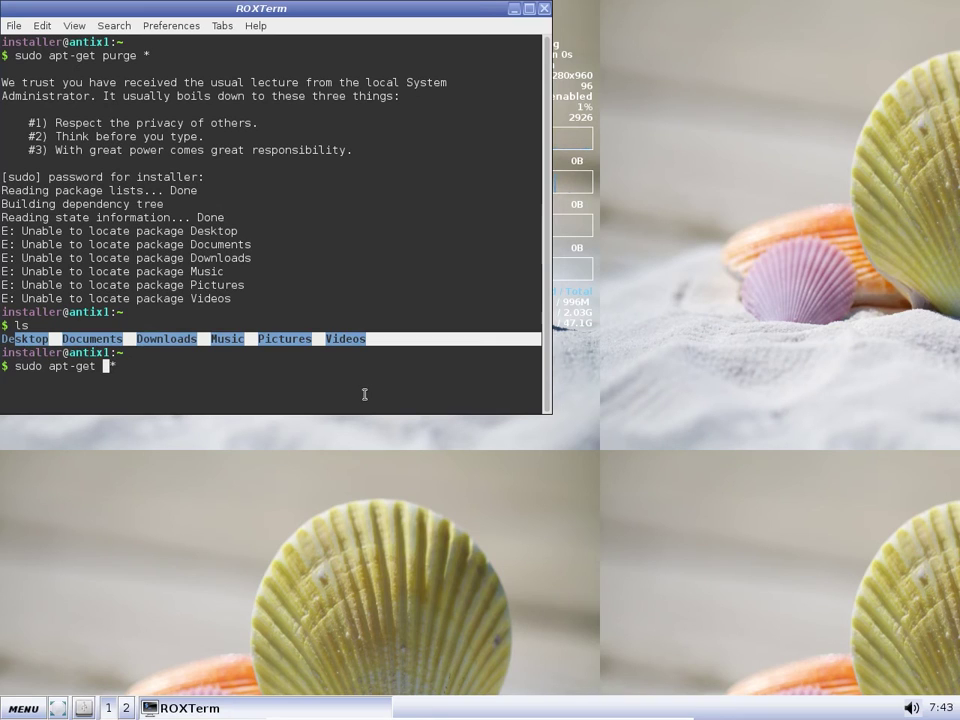
text(autoremove)
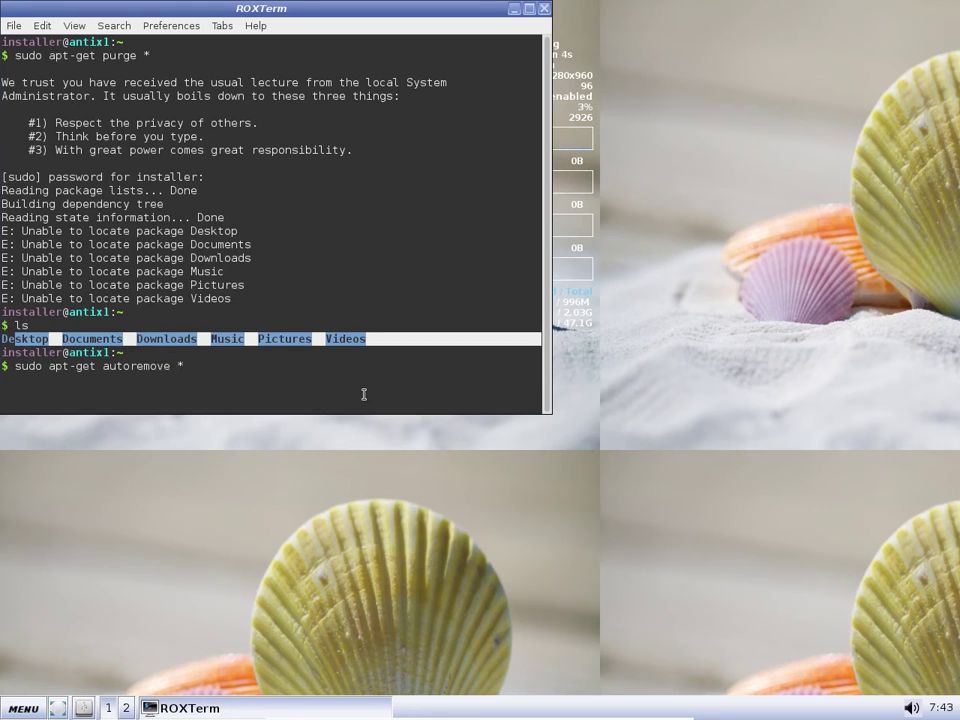
key(Return)
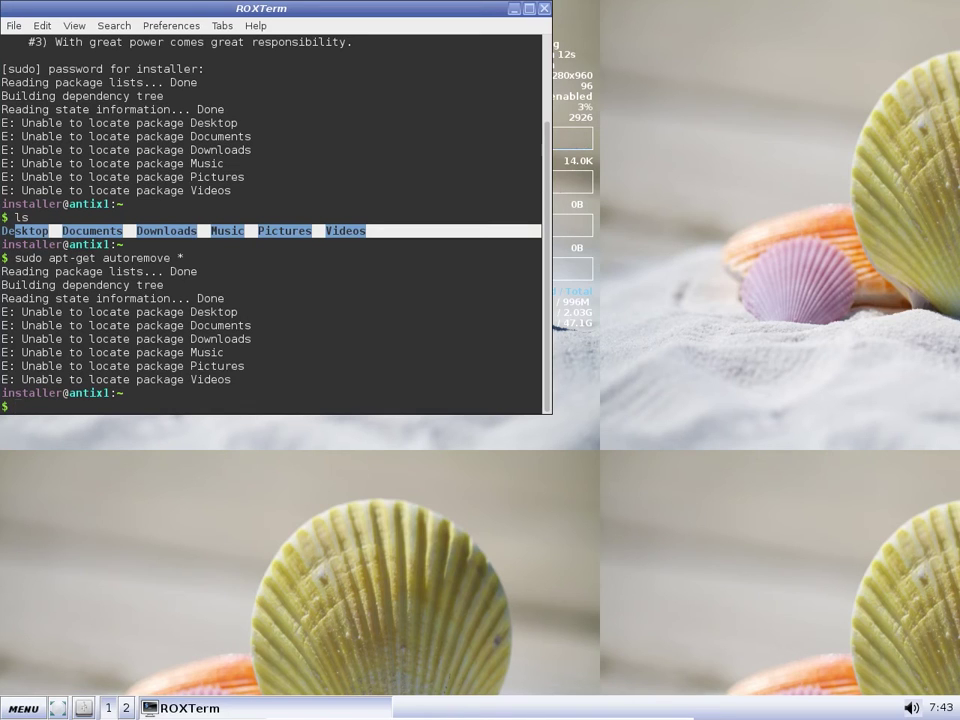
Change to the root directory with 'cd /' and begin typing 'sudo rm -r'
text(cd /)
key(Return)
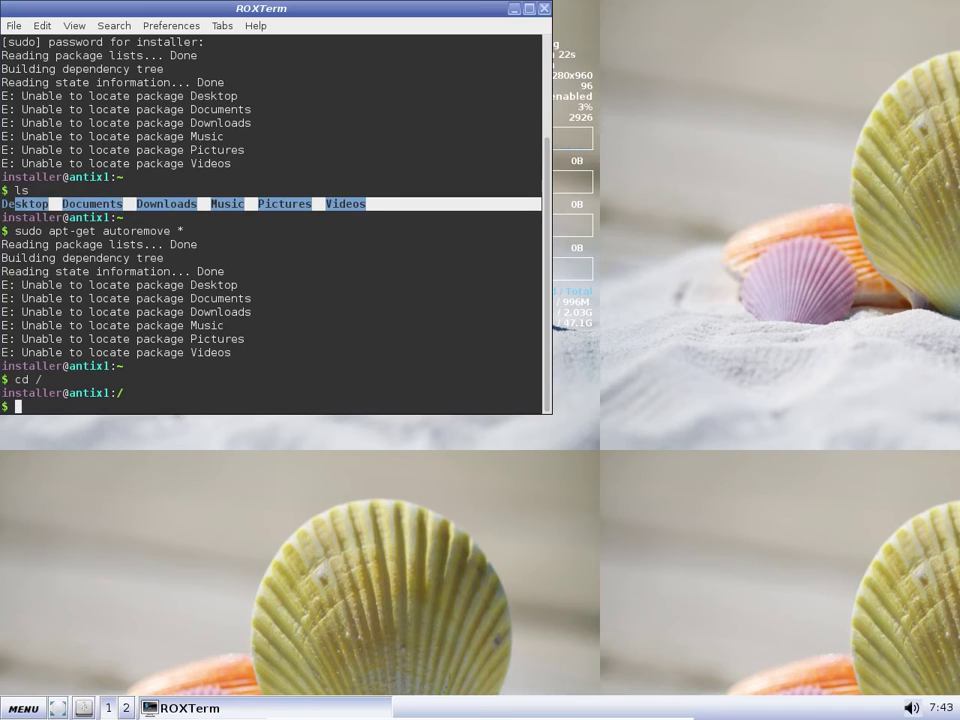
text(sudo rm -r)
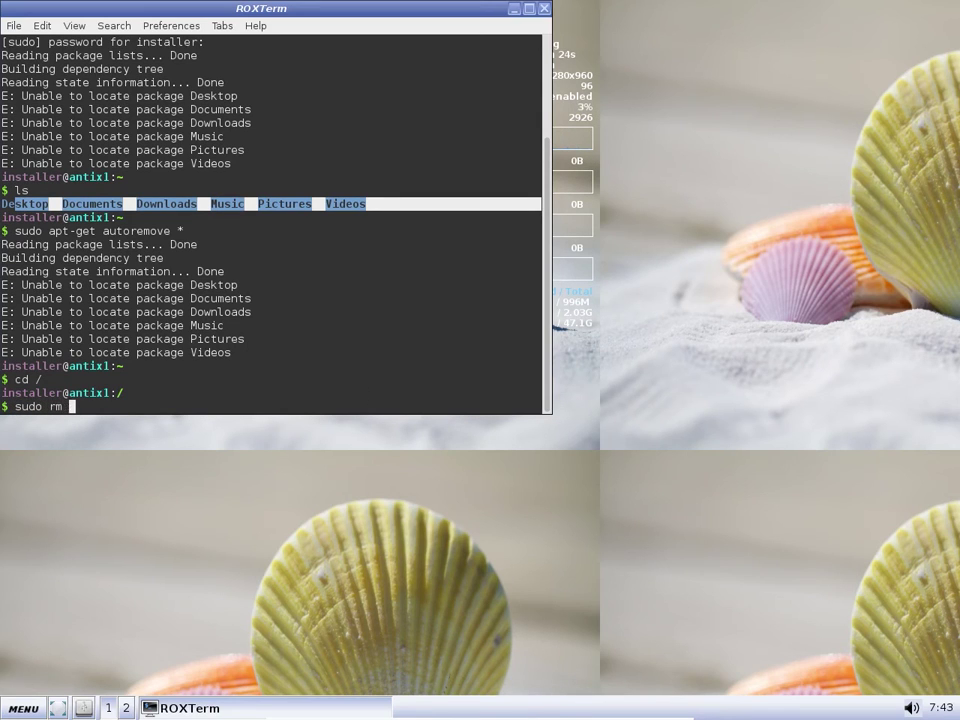
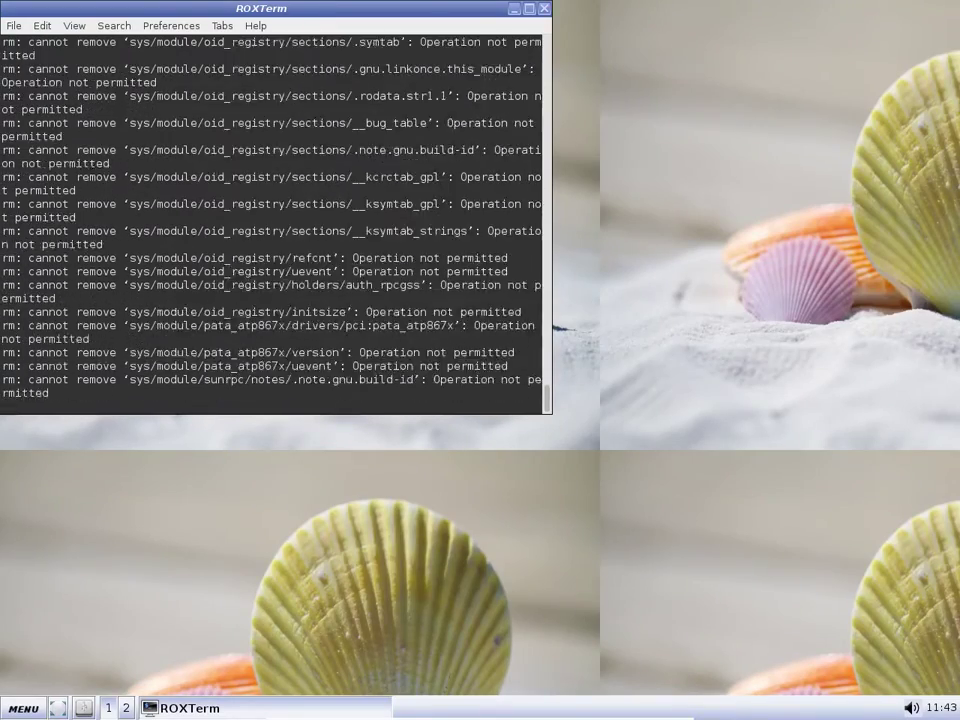
Interrupt the running recursive delete and recall 'sudo rm -rf *' back to the prompt
key(ctrl+x)
key(ctrl+c)
key(Up)
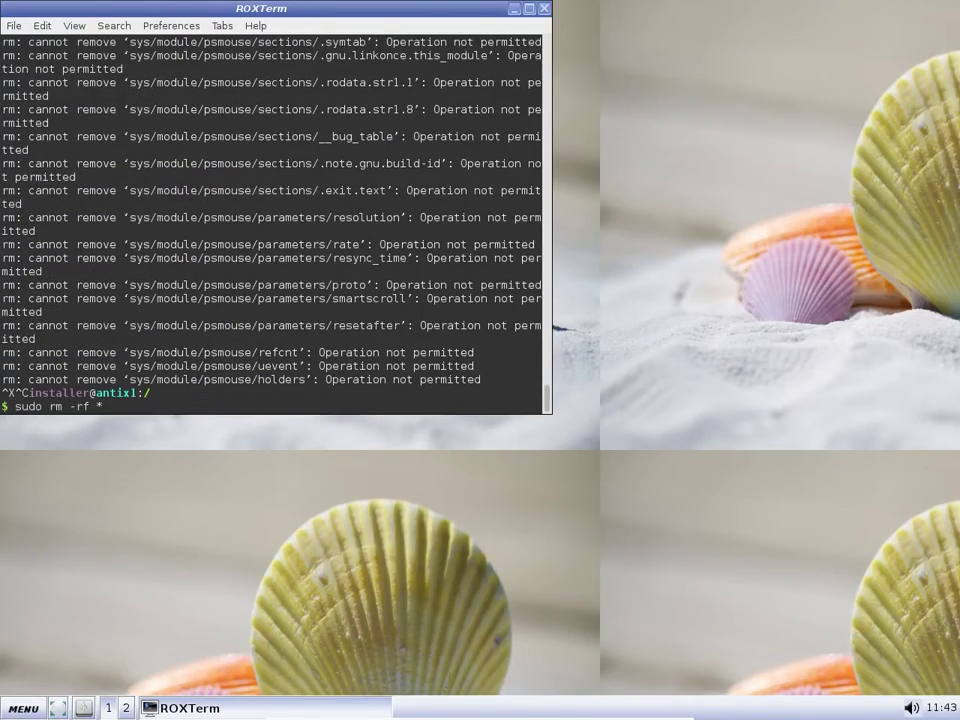
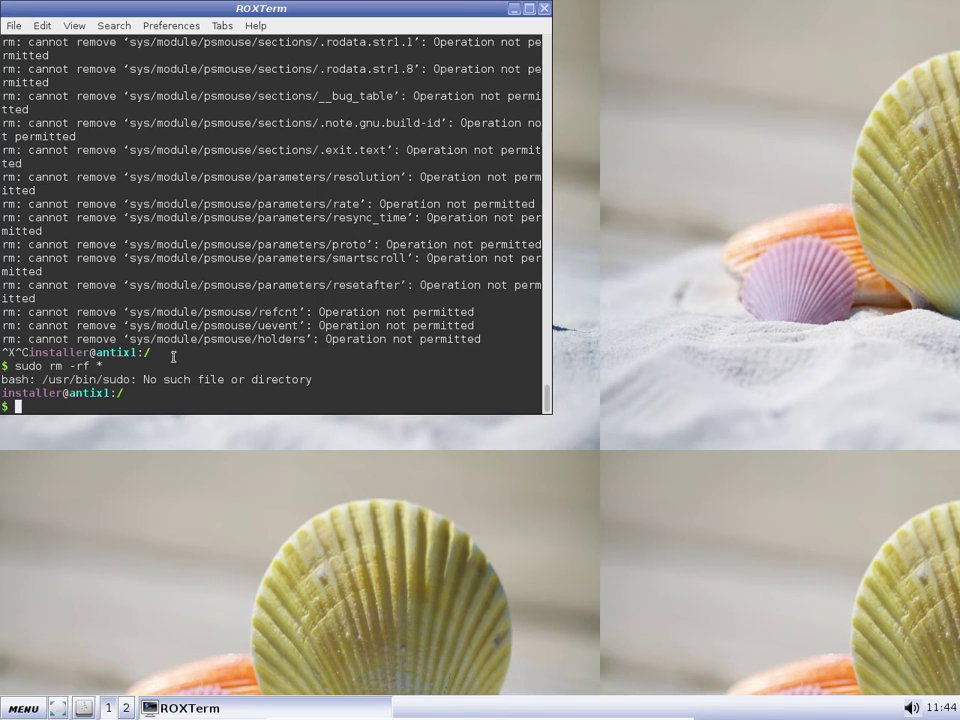
Run ls and echo * to find only dev proc run sys usr var remain
drag(143, 355, 149, 354)
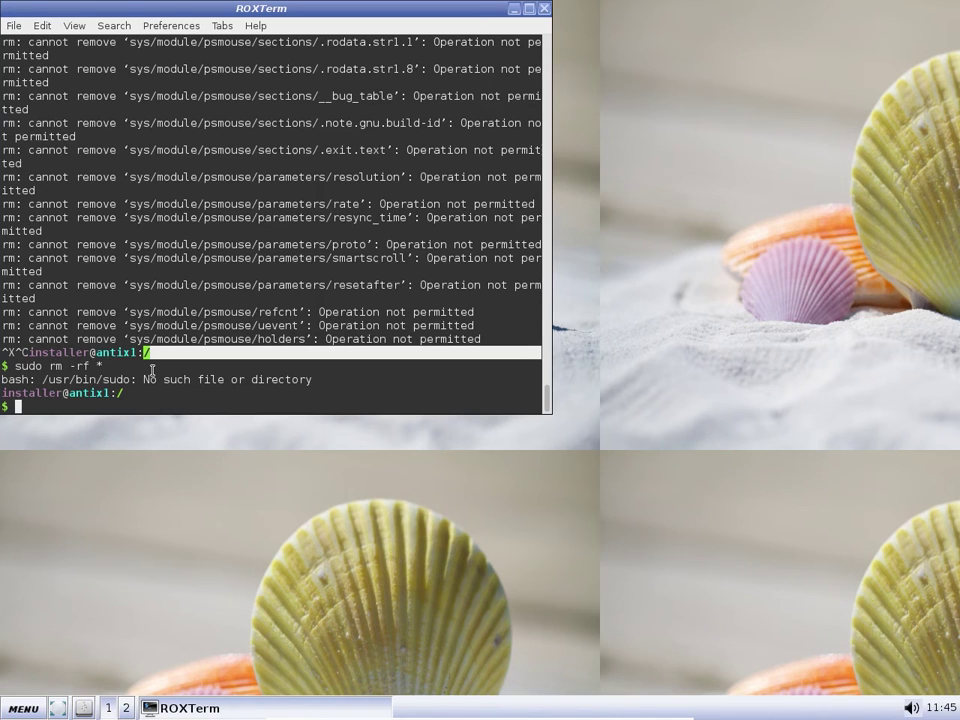
text(ls)
key(Return)
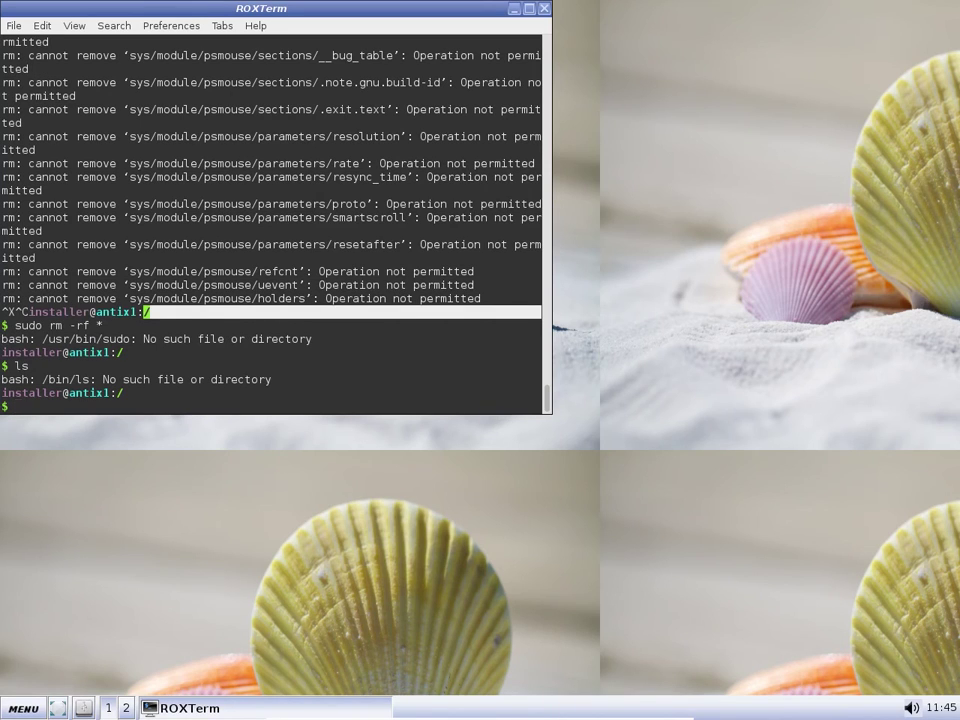
text(echom)
key(BackSpace)
key(BackSpace)
text(*)
key(Return)
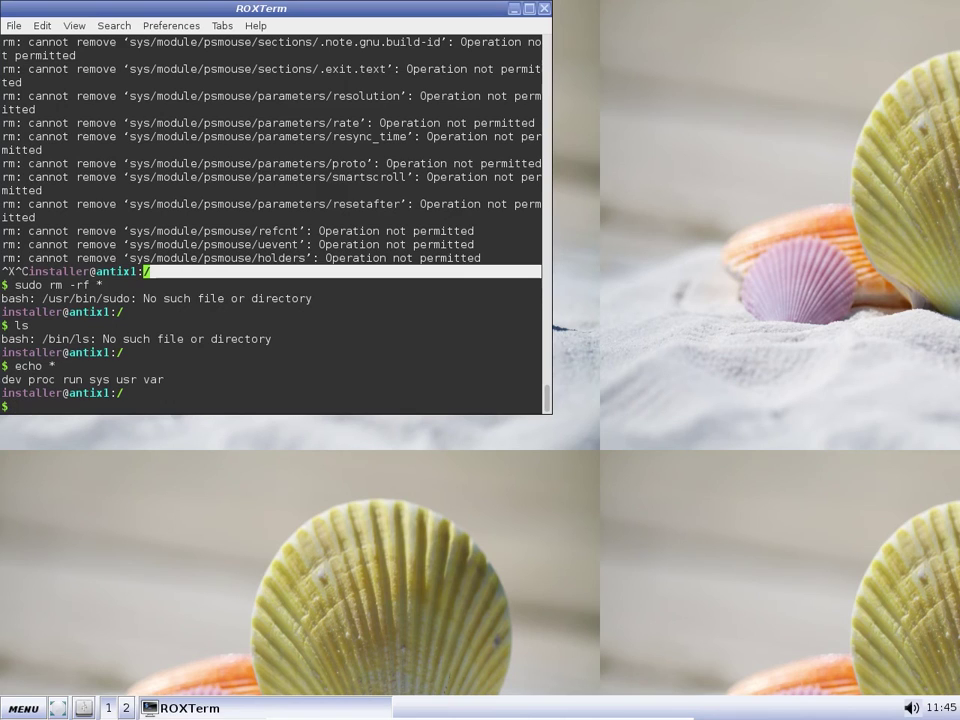
Try rm var and mv var /dev/null, finding rm and mv are missing
text(rm var)
key(Return)
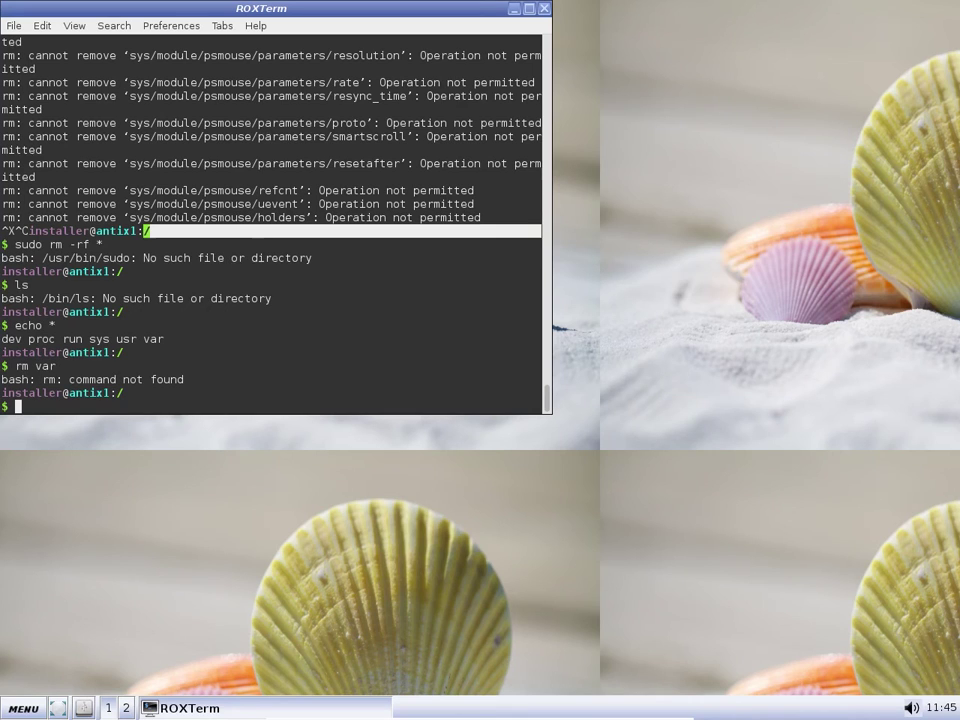
text(mv var /dev/null)
key(Return)
Run man man to confirm man is gone, then leave full-screen with Host+F
text(man )
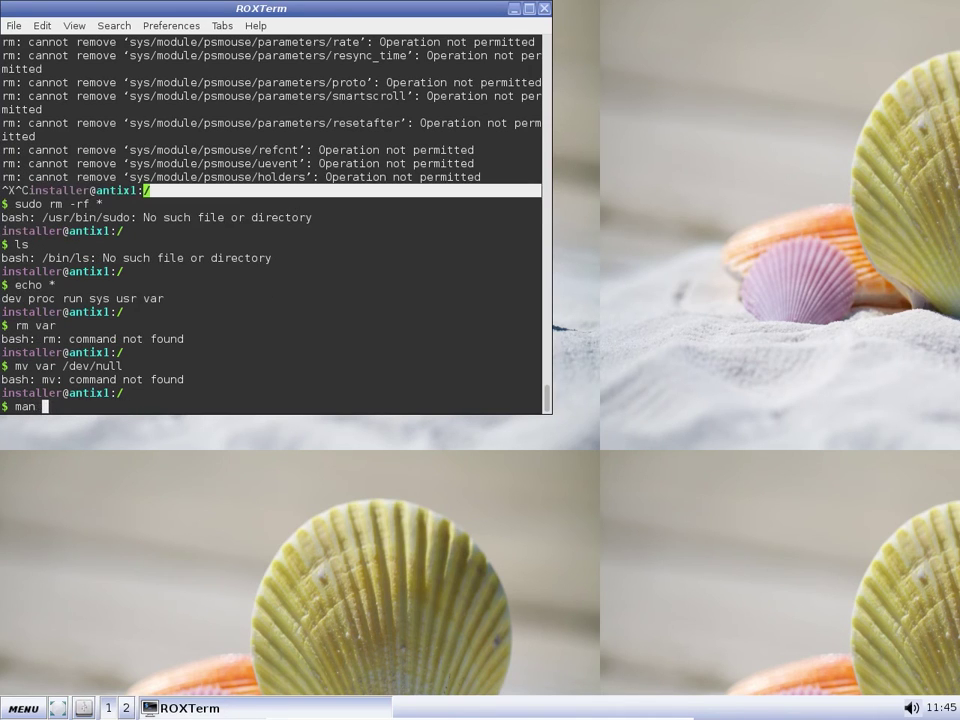
text(man)
key(Return)
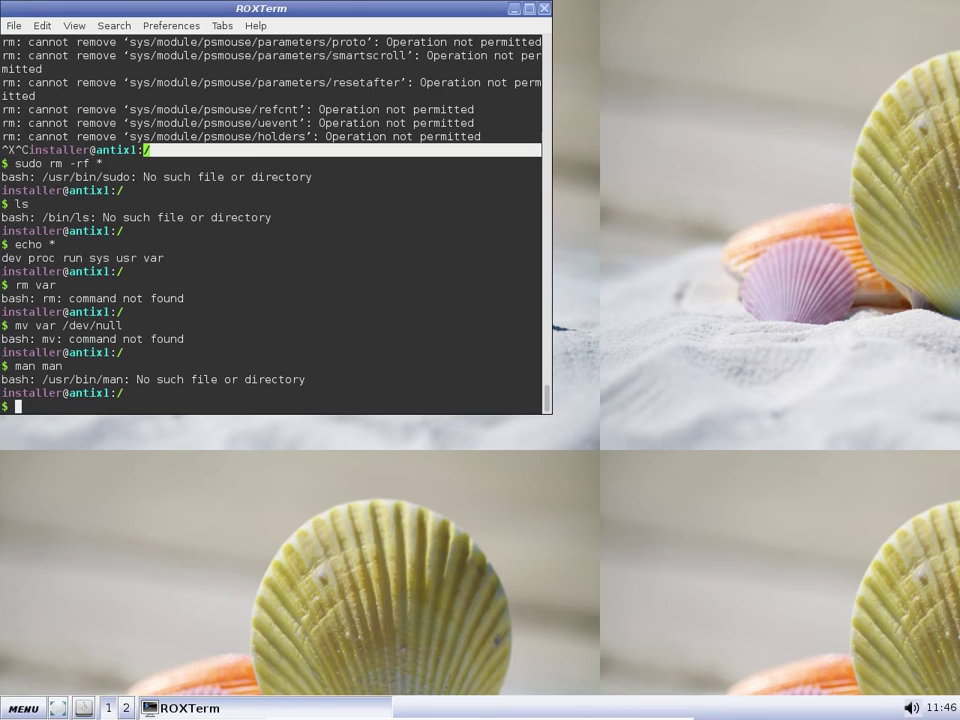
key(ctrl+f)
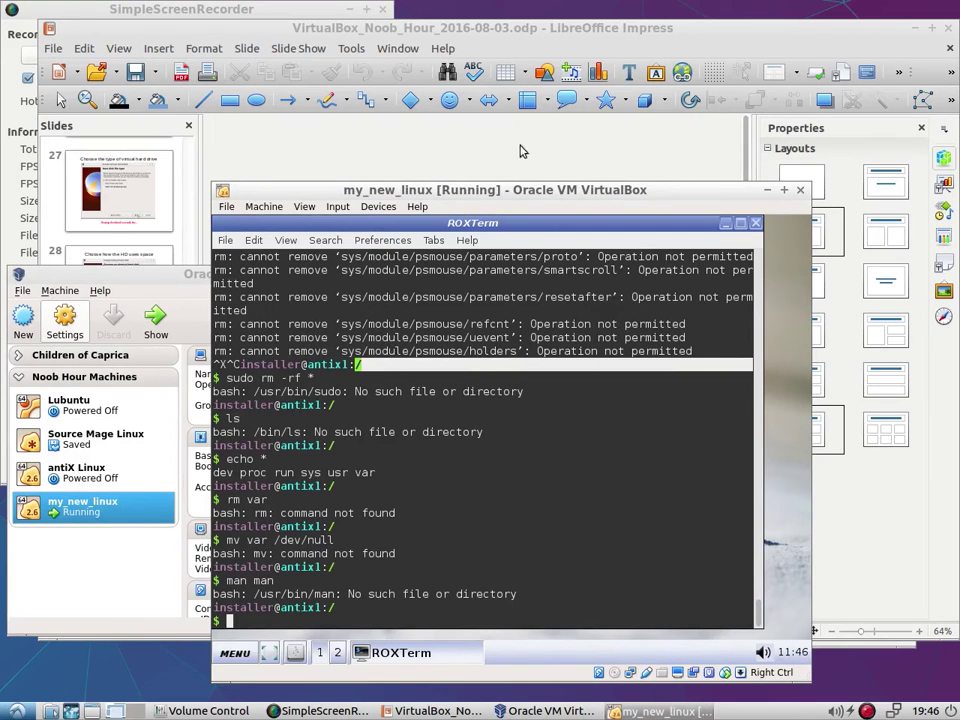
Power off the my_new_linux machine
click(226, 206)
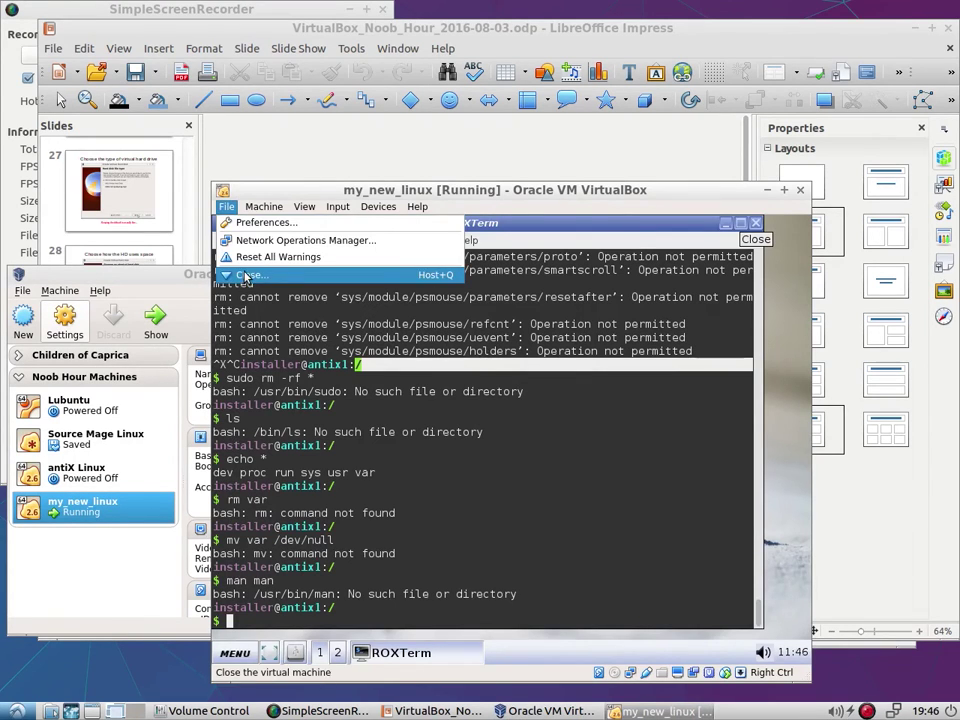
click(250, 272)
click(495, 432)
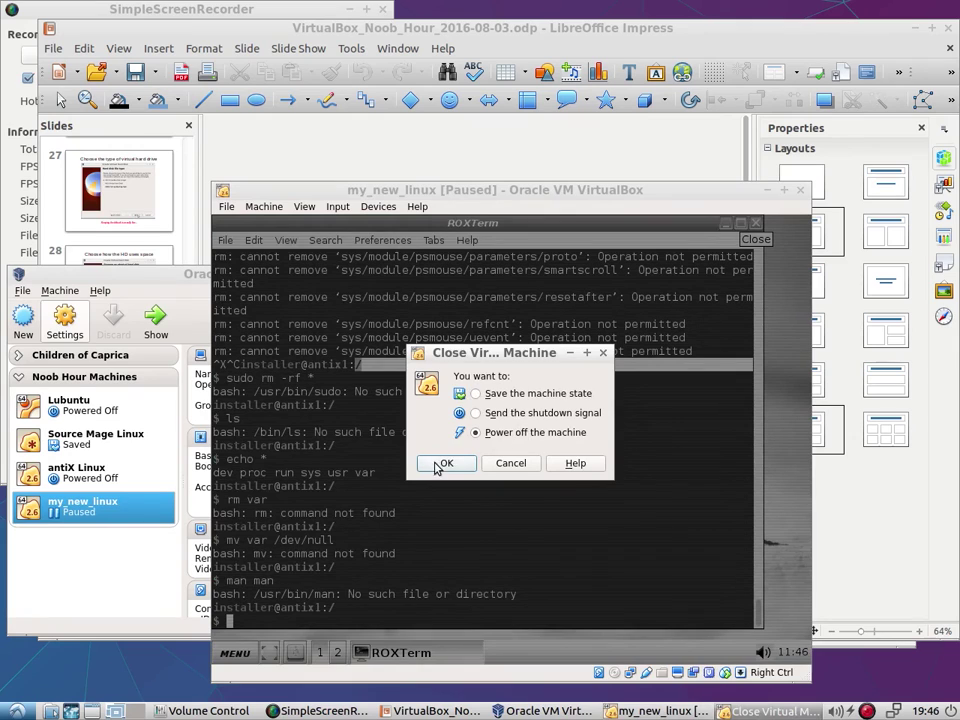
click(444, 463)
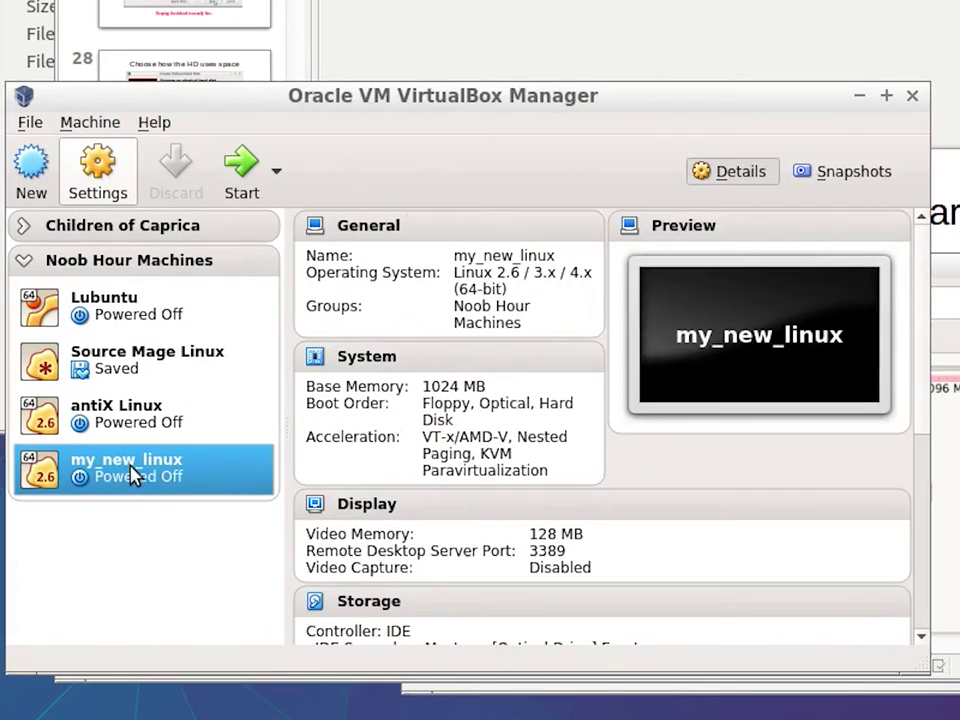
Remove my_new_linux from the machine list, deleting all its files
right_click(131, 473)
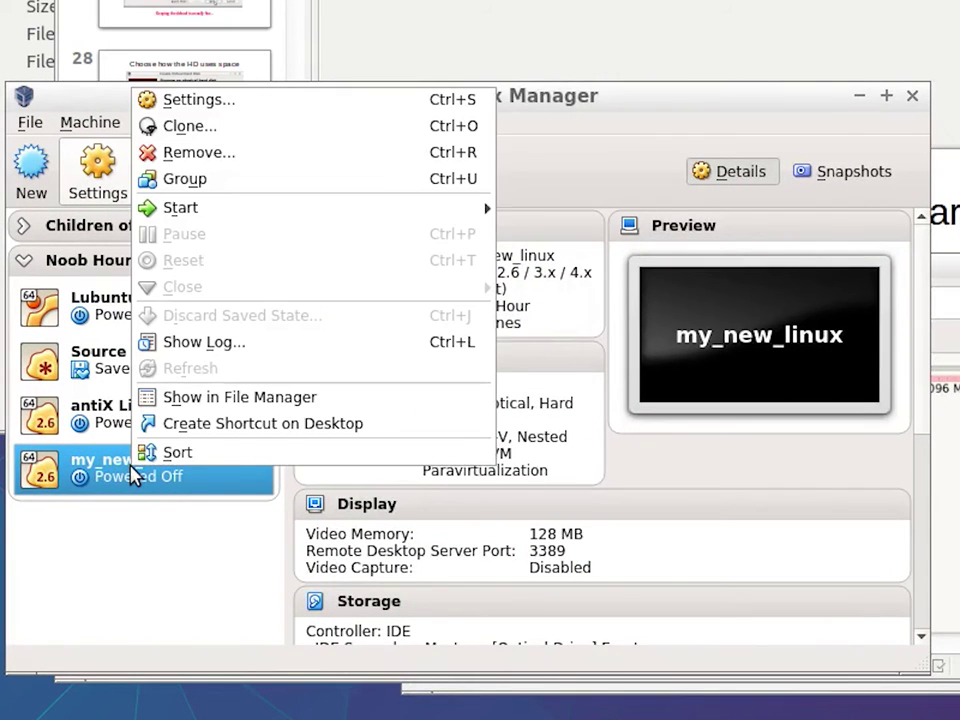
key(Escape)
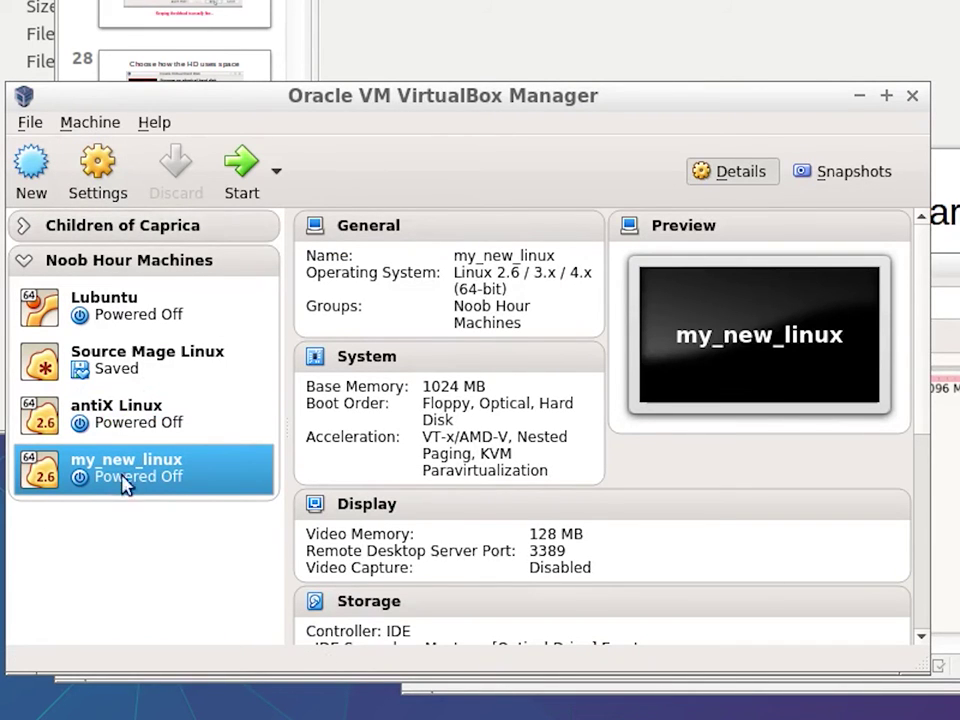
right_click(124, 477)
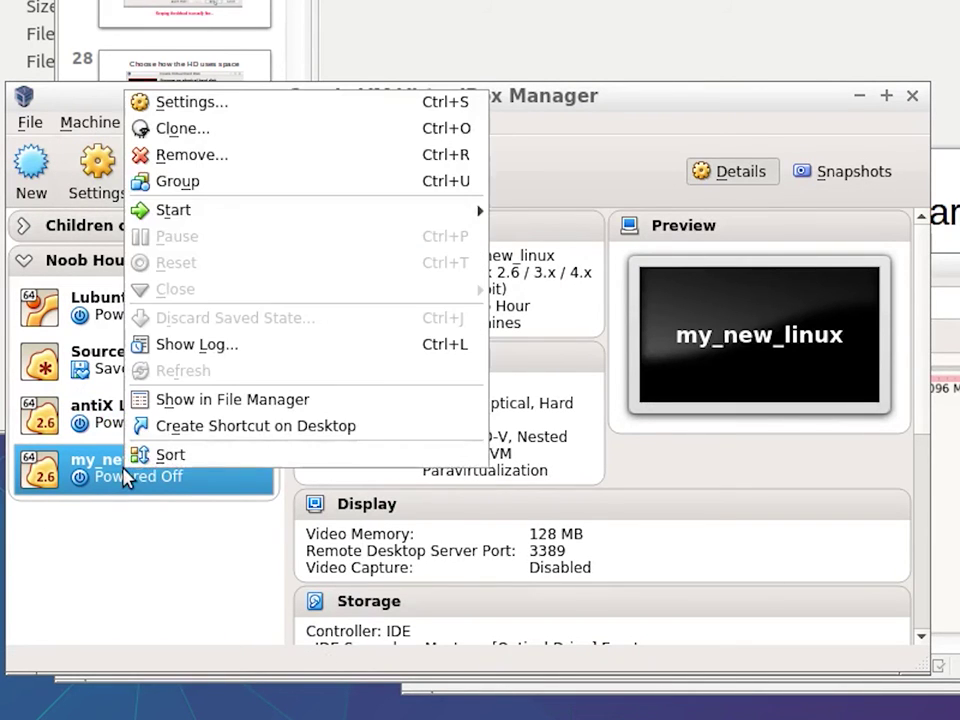
click(193, 156)
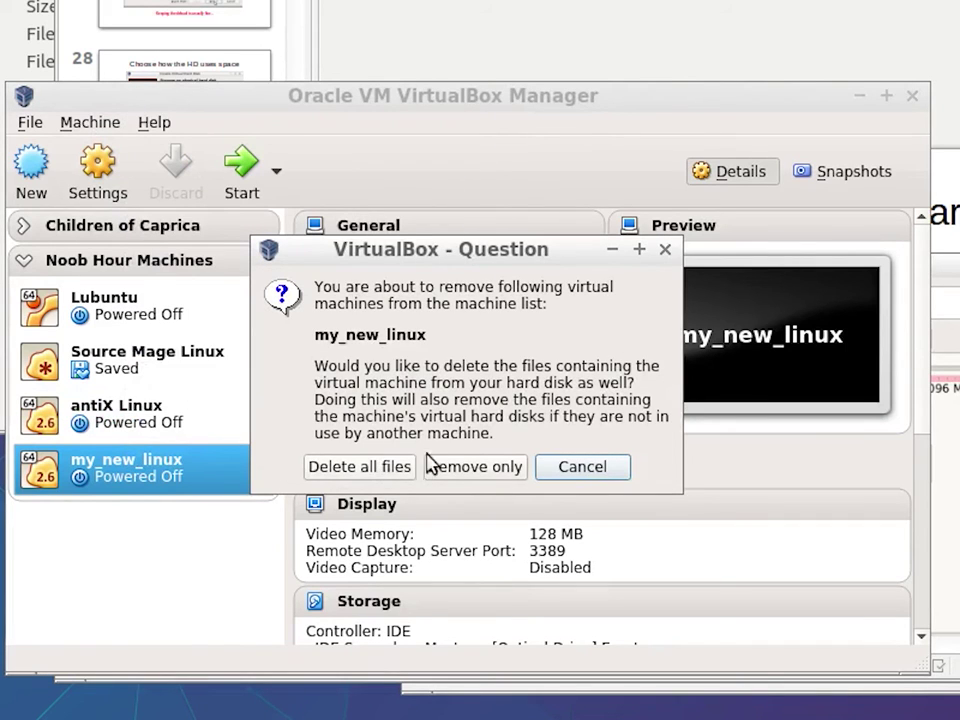
click(352, 470)
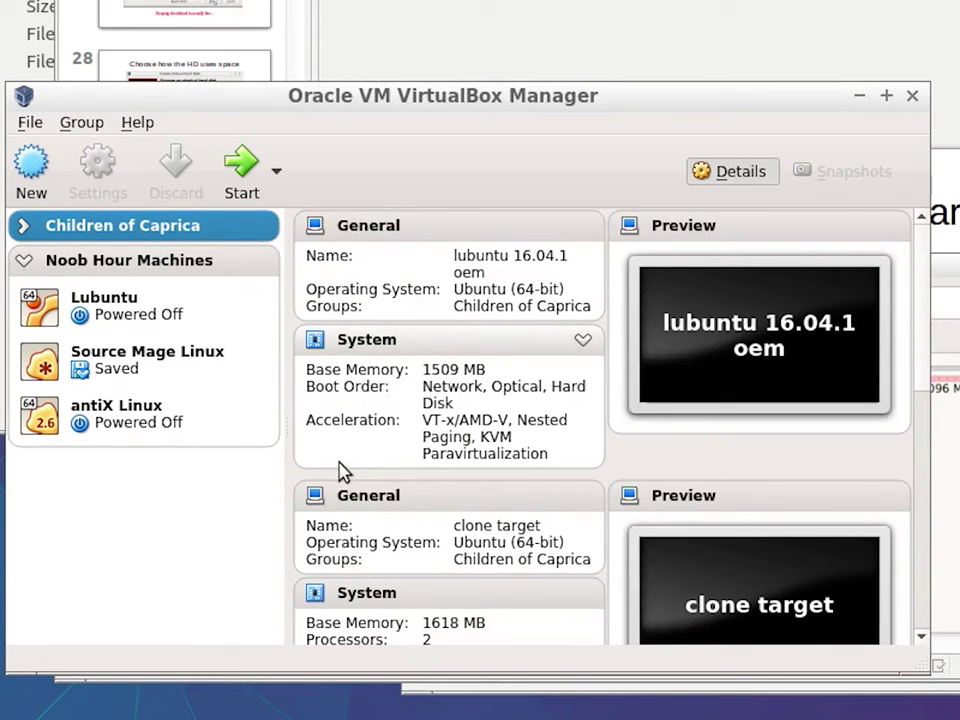
Select antiX Linux to view its details and bring up its context menu
click(150, 426)
right_click(148, 425)
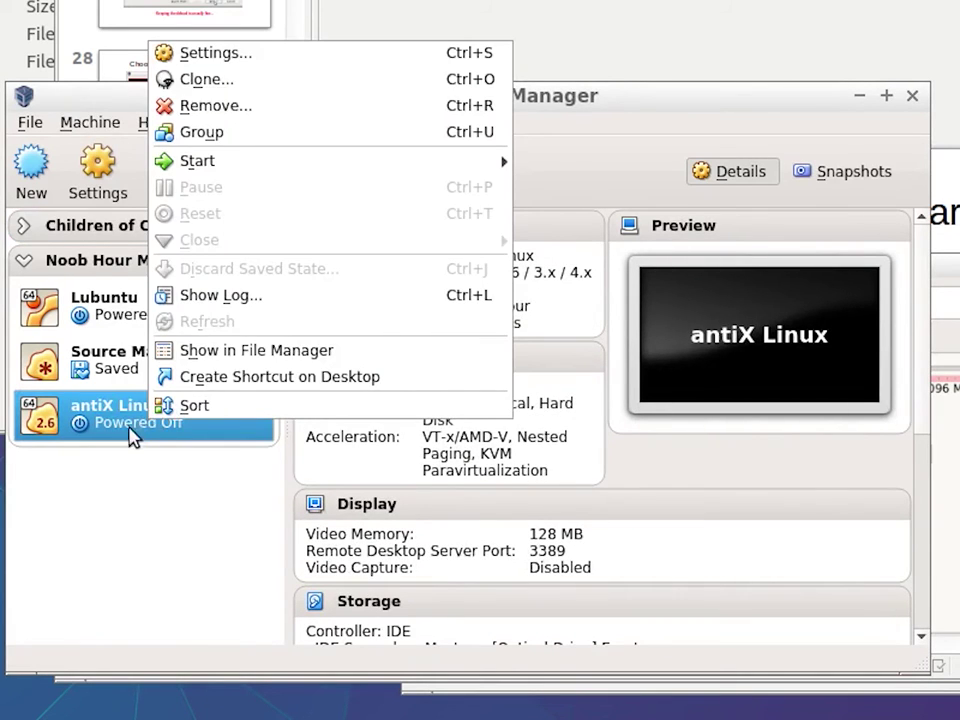
click(112, 480)
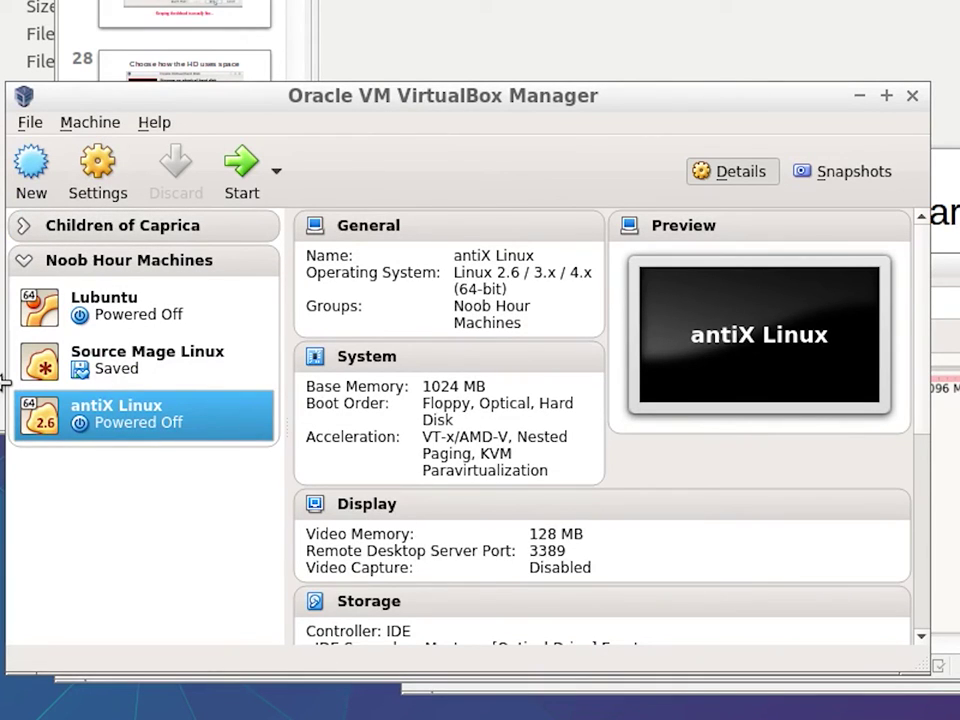
right_click(98, 418)
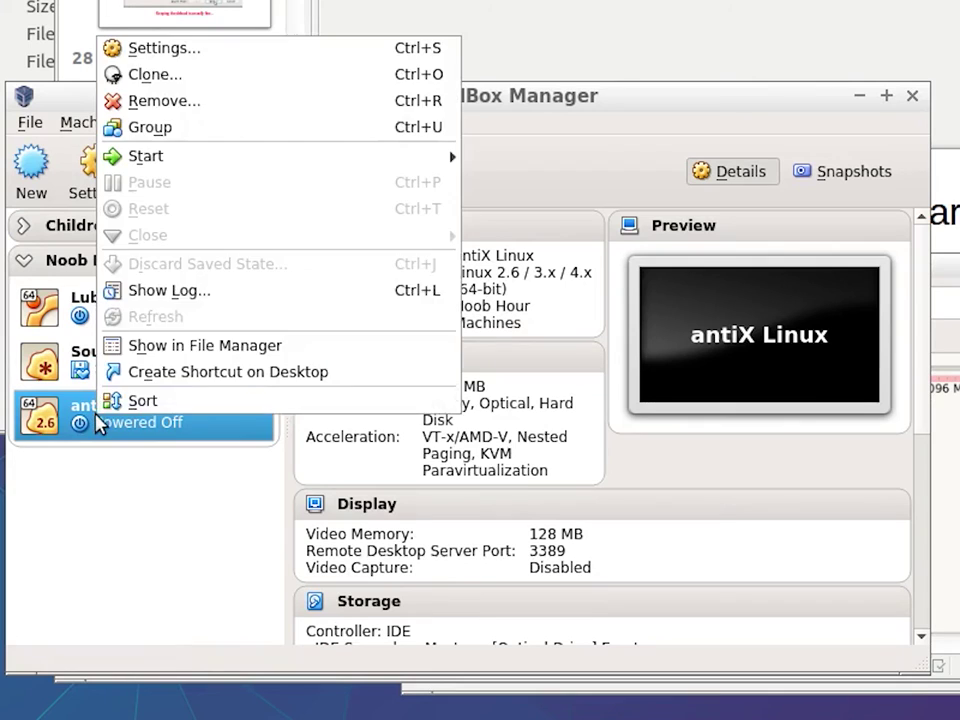
Clone antiX Linux as a full clone named 'antiX Linux Clone'
click(188, 85)
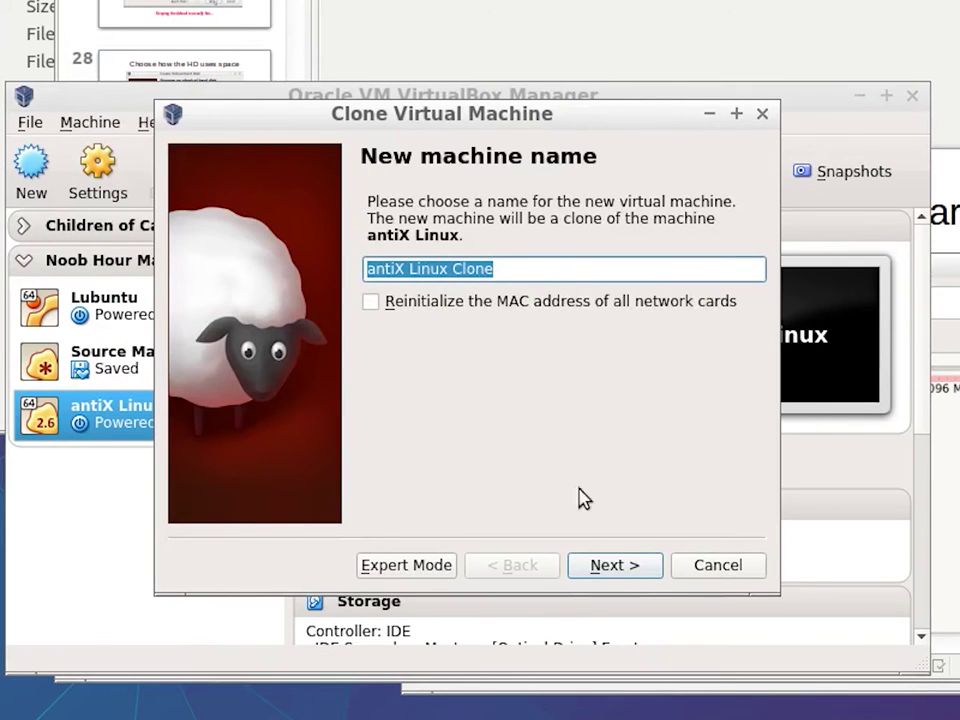
click(627, 568)
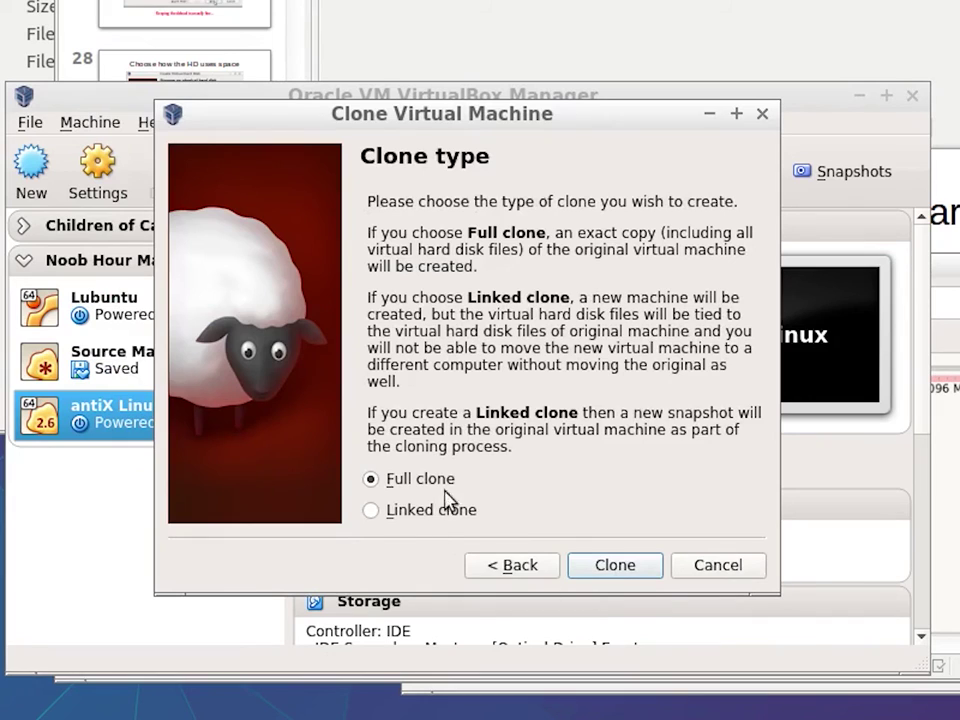
click(619, 566)
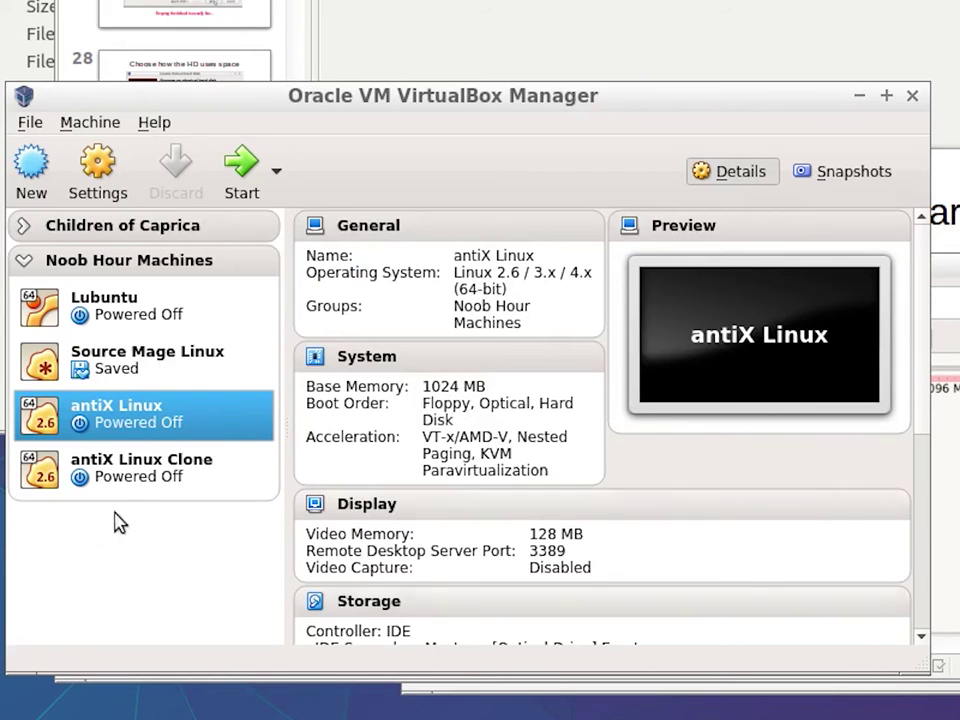
Start antiX Linux Clone and boot antiX straight from the GRUB menu
click(124, 481)
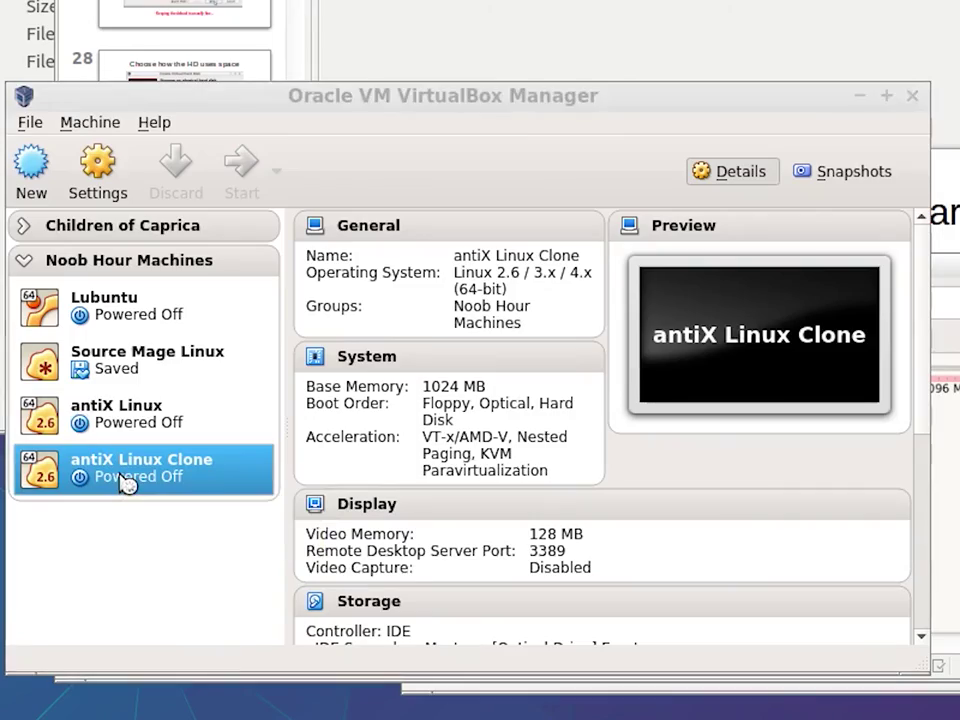
double_click(124, 481)
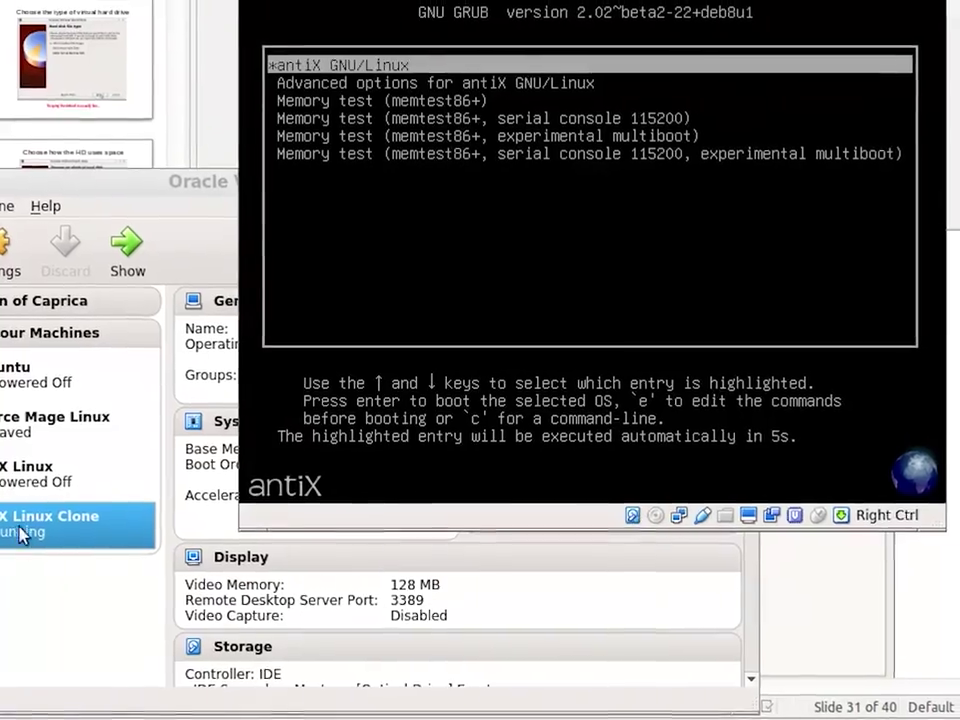
key(Return)
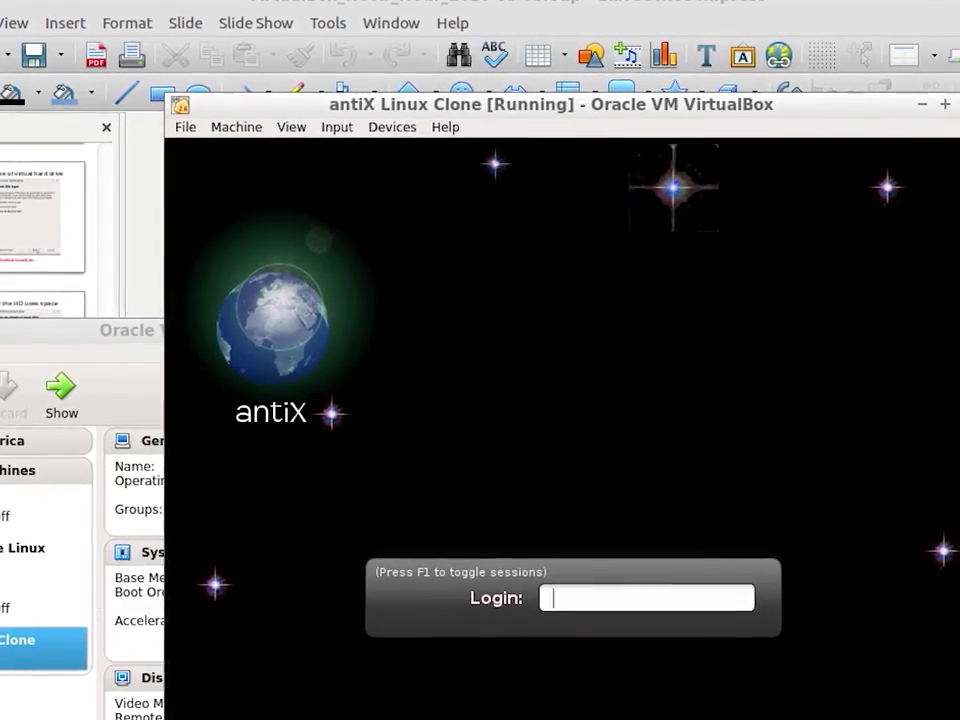
Enter the login user name and the account password to reach the antiX desktop
text(installer)
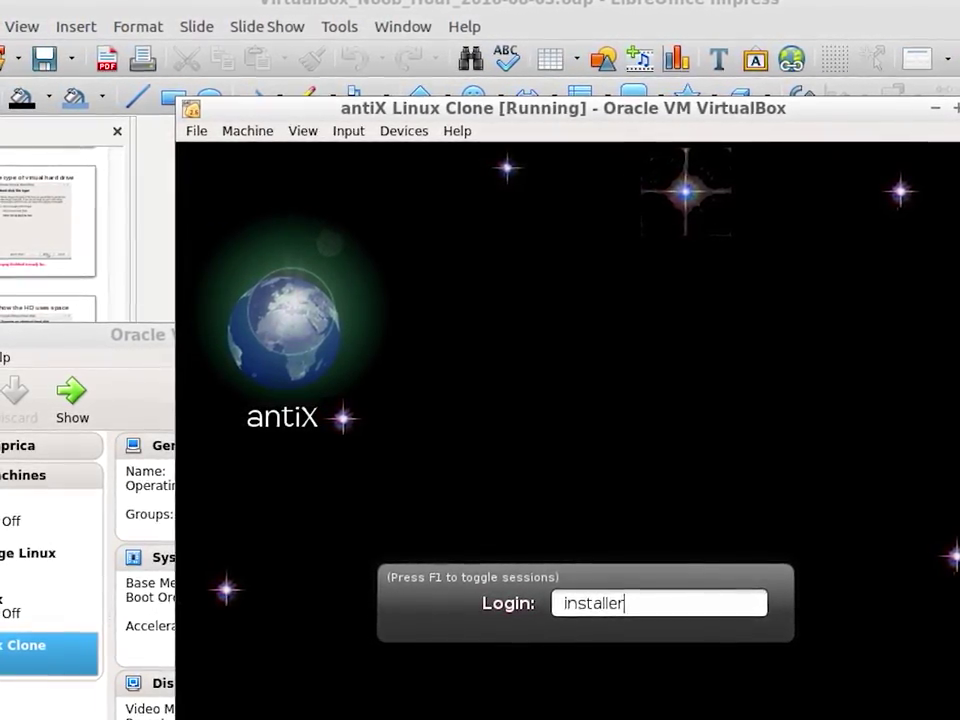
key(Return)
text(**********)
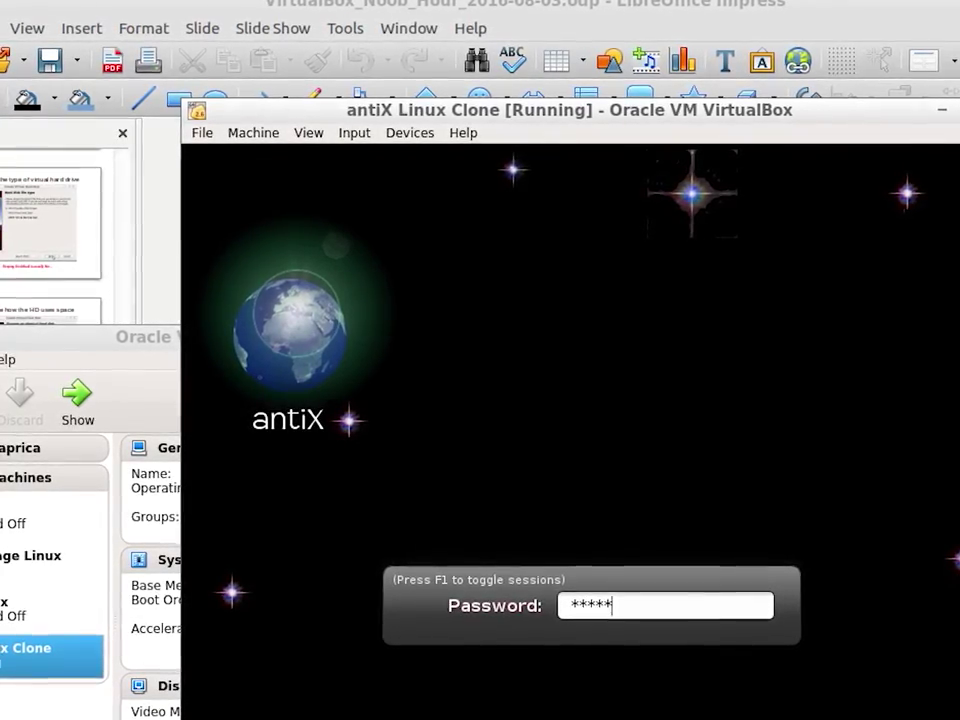
key(Return)
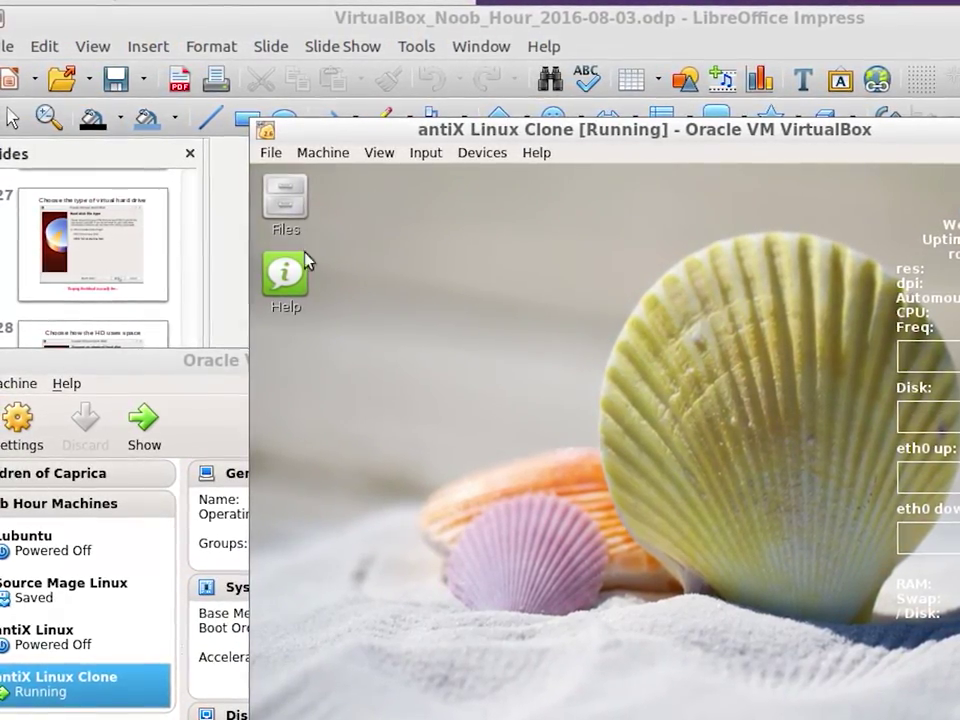
Open a terminal from the desktop menu and list the home folder with ls
right_click(250, 320)
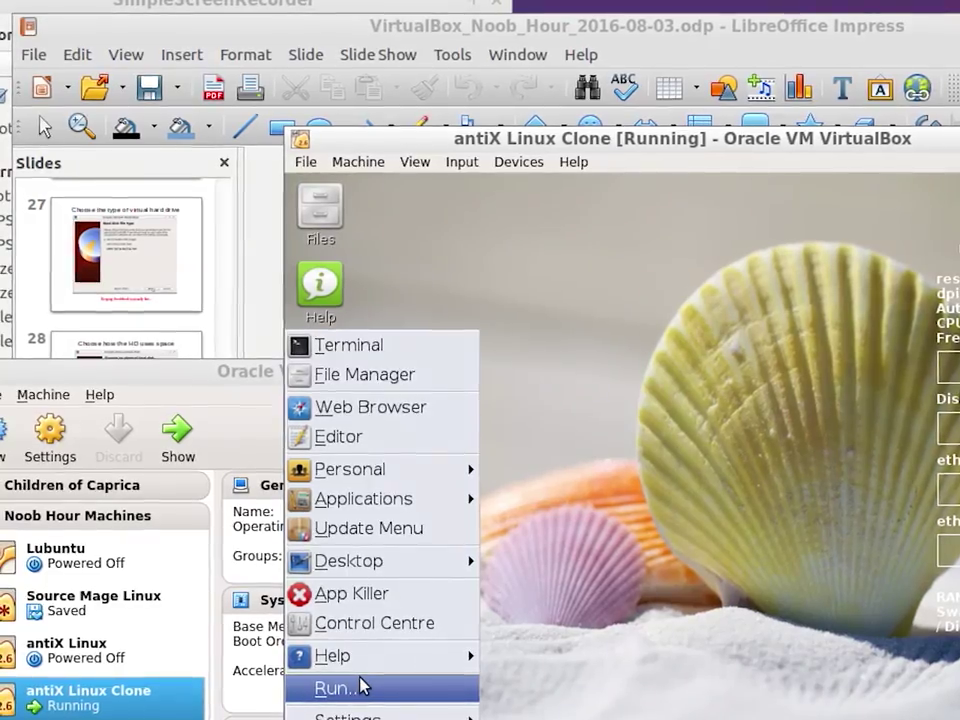
key(Up)
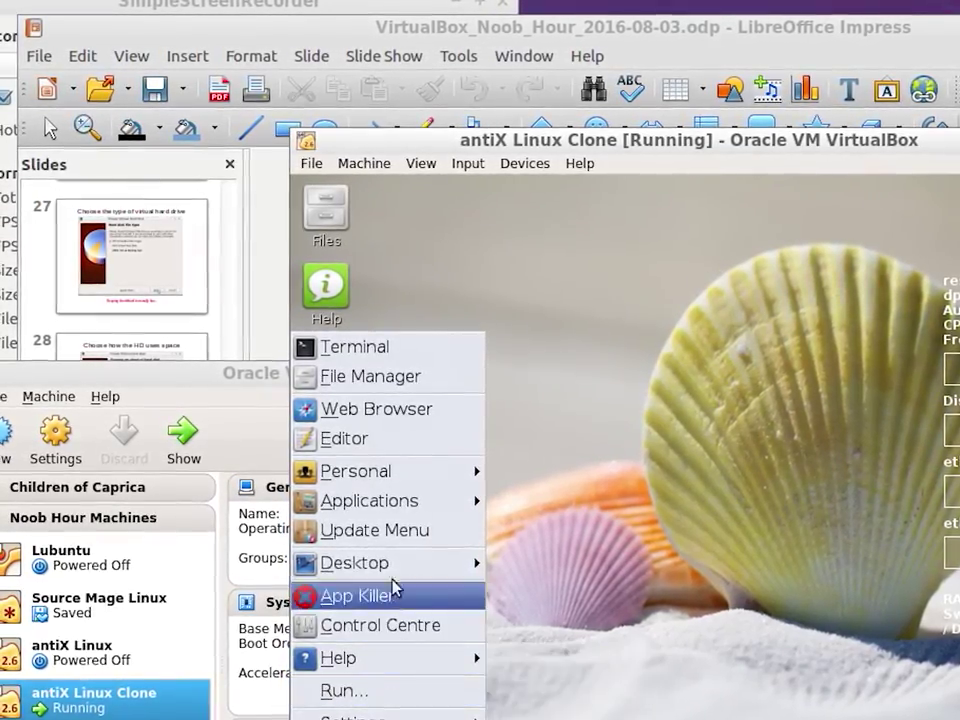
click(364, 358)
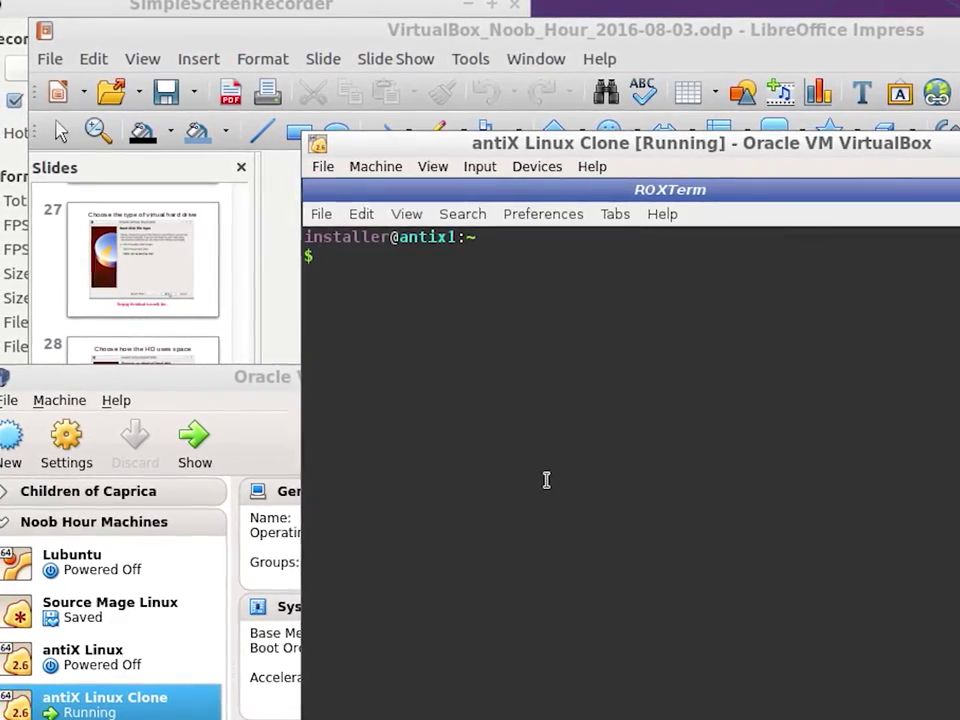
text(ls)
key(Return)
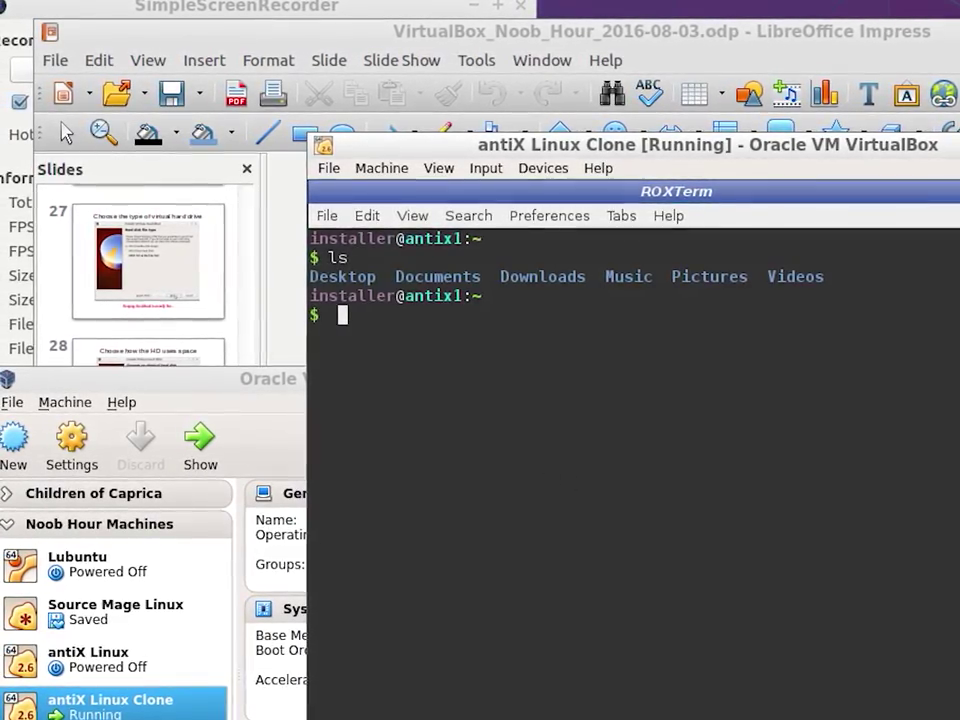
Change to / and list it, then switch the machine to full-screen
text(cd /)
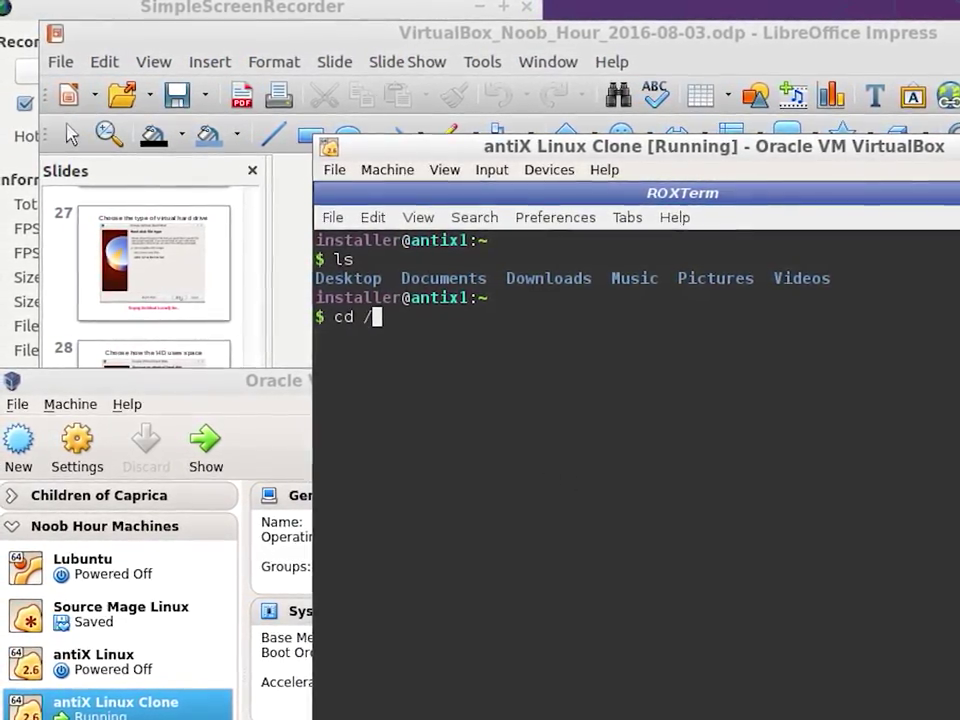
key(Return)
text(ls)
key(Return)
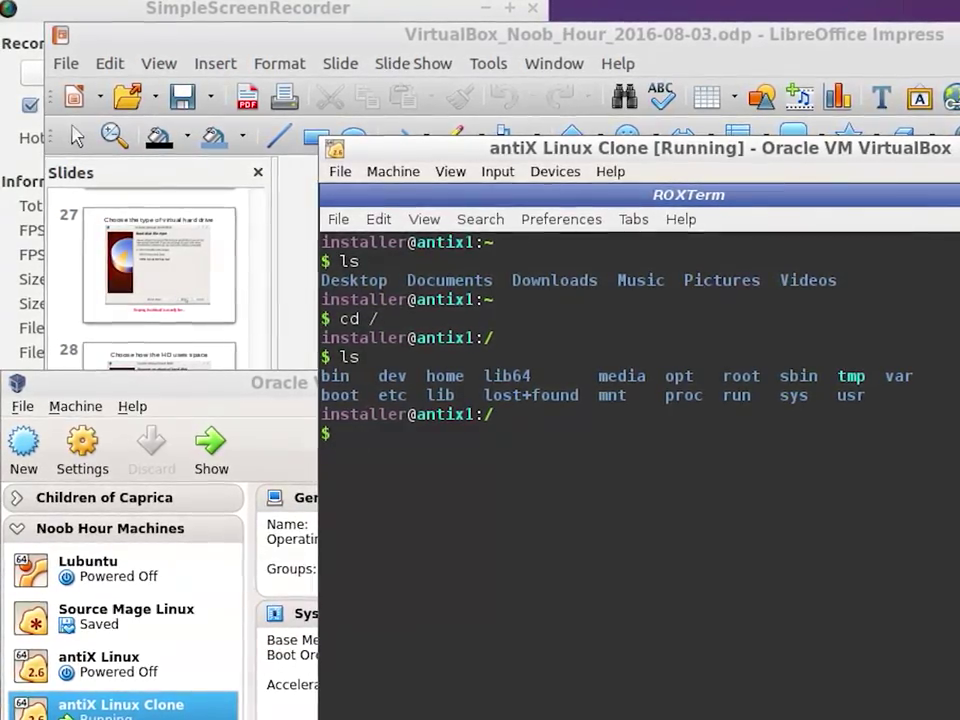
key(Control_R+f)
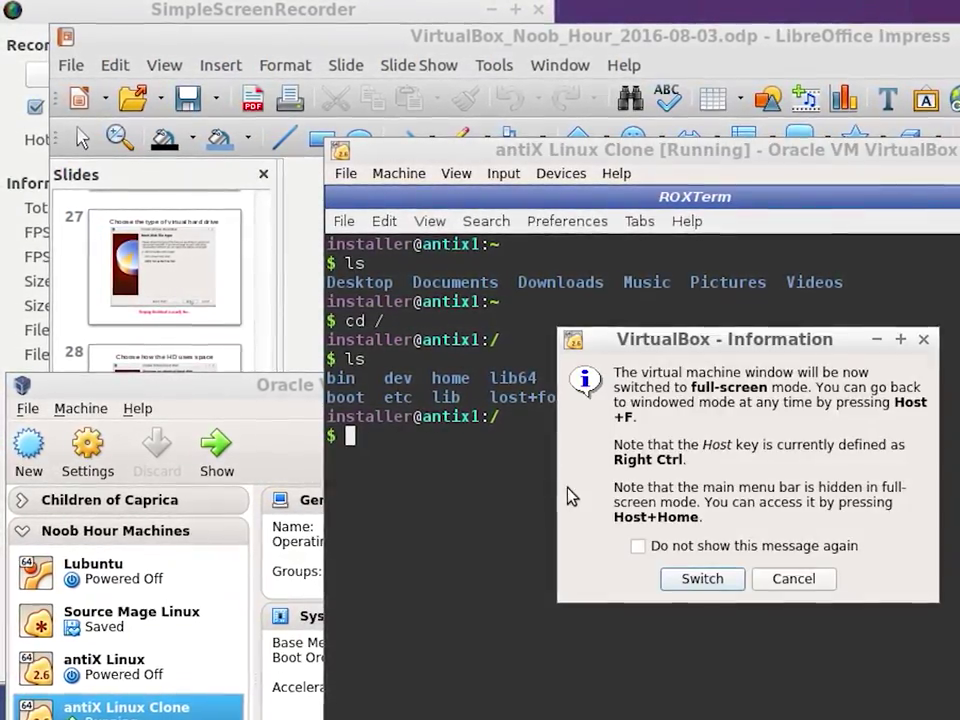
key(Return)
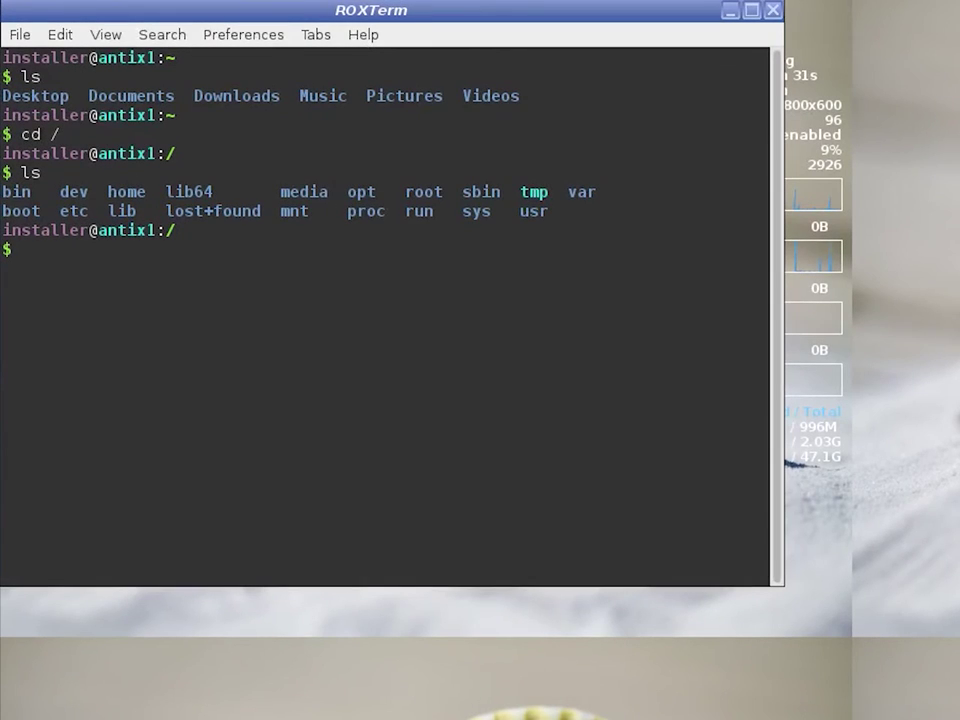